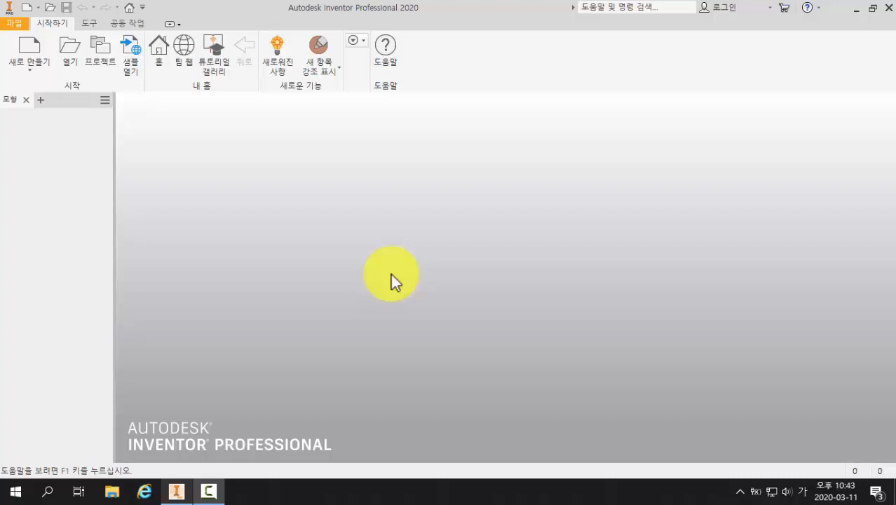
Step: Create a new drawing from the Standard.idw template
left_click(38, 52)
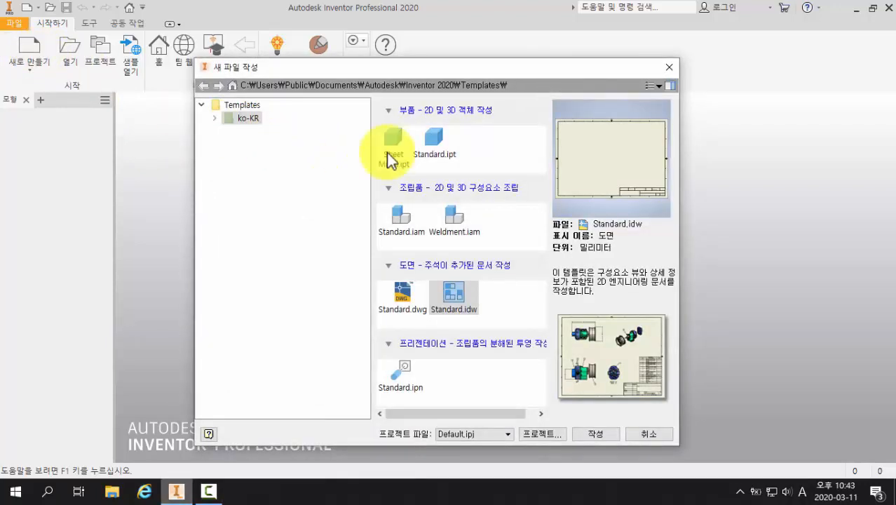
left_click(435, 147)
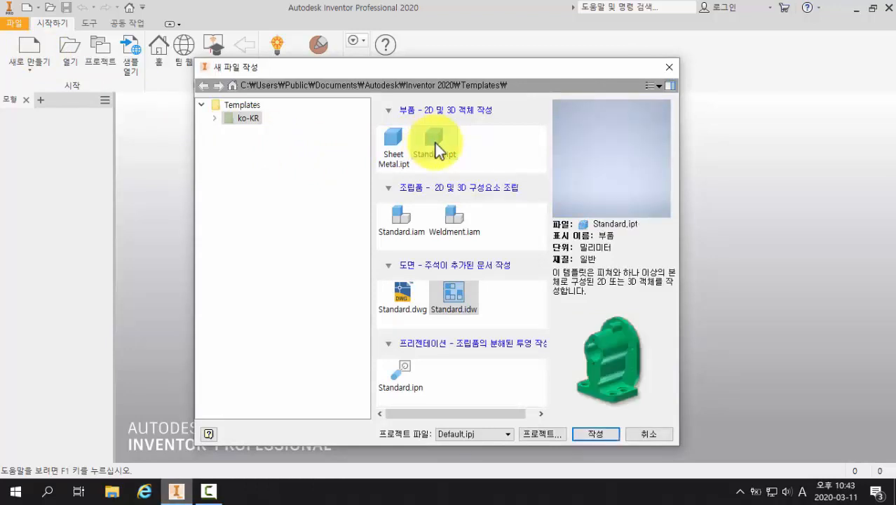
left_click(415, 222)
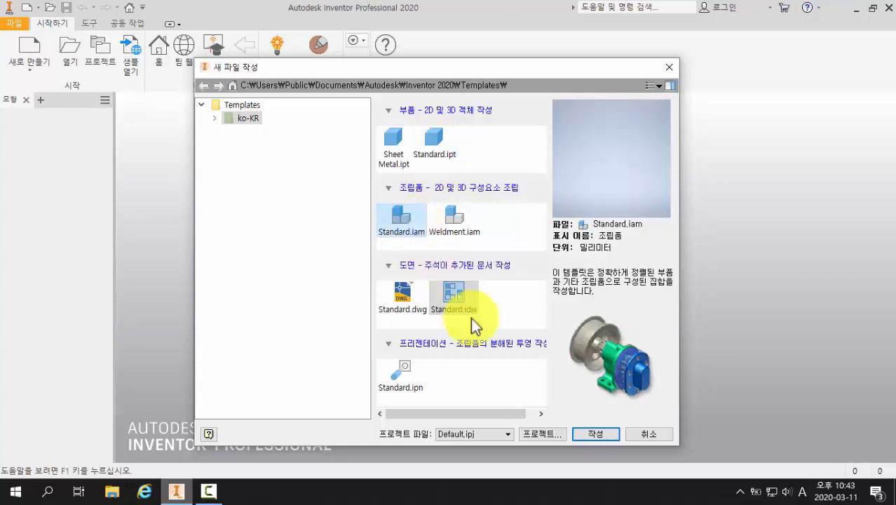
left_click(460, 301)
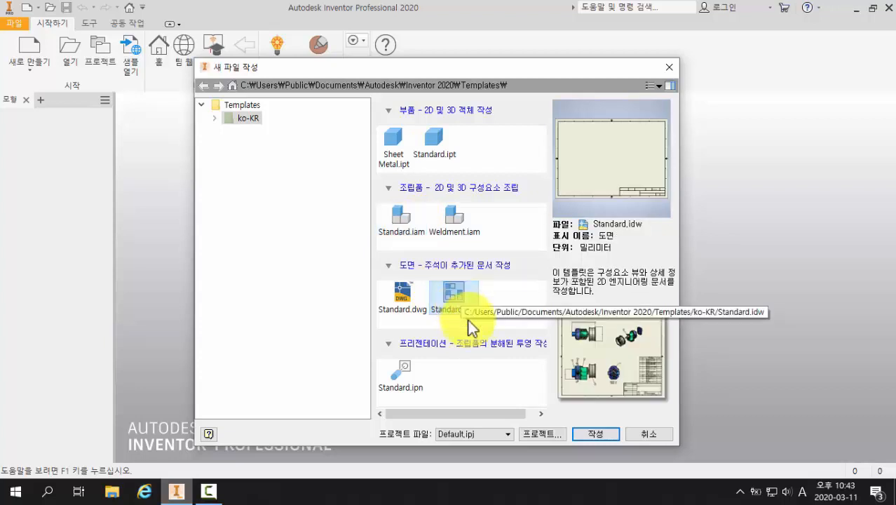
left_click(593, 435)
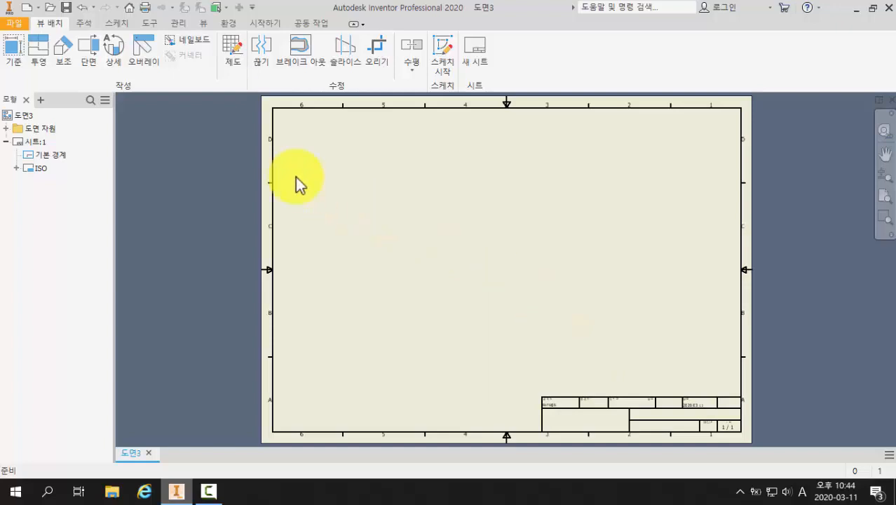
Step: Set the projection type of the 기본 표준 (ISO) standard to third angle (삼각법) and save the style
left_click(184, 26)
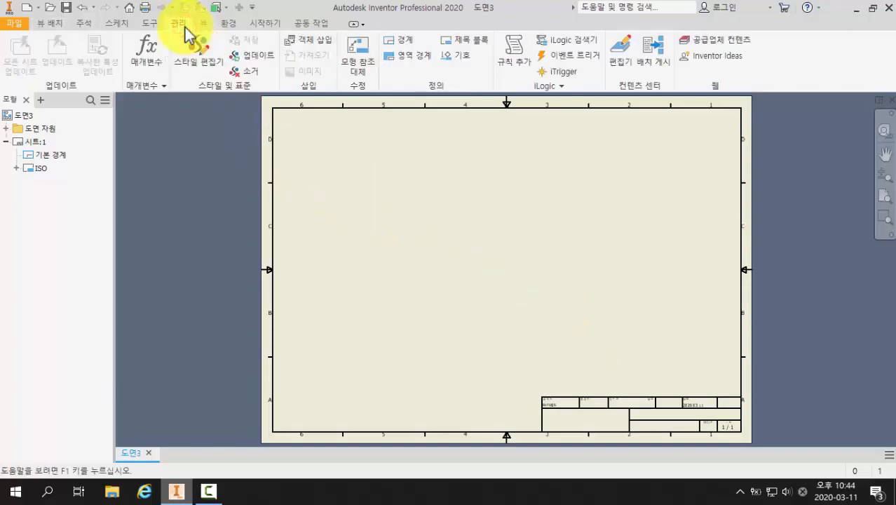
left_click(199, 61)
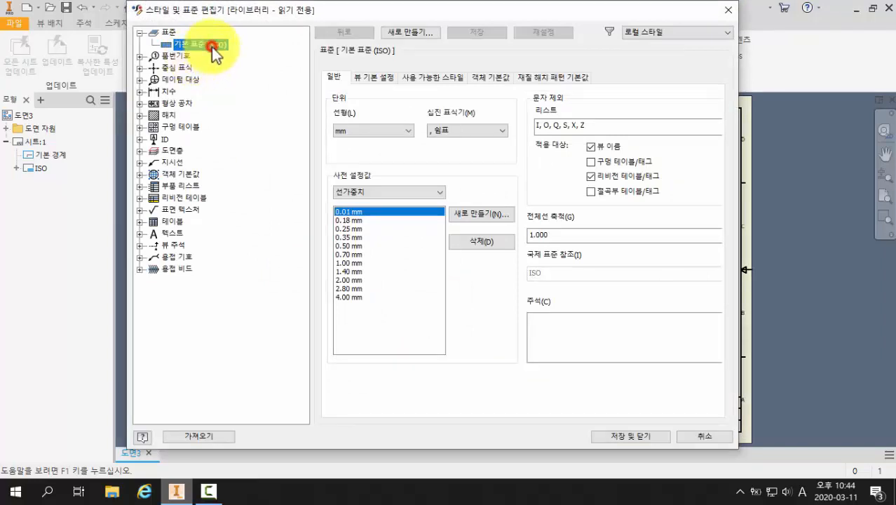
left_click(372, 81)
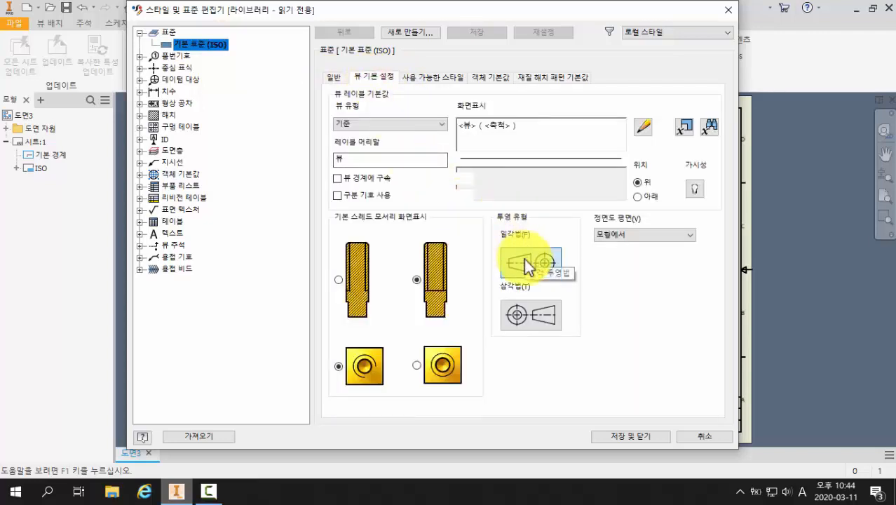
left_click(526, 310)
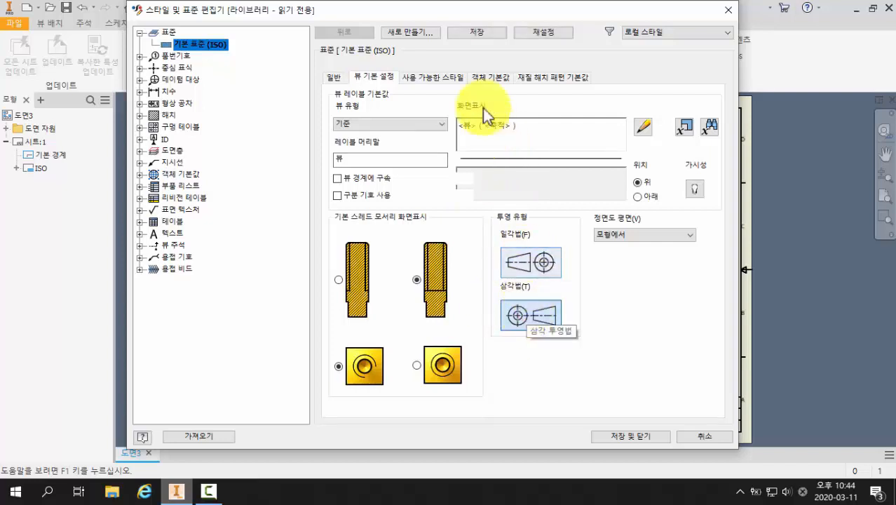
left_click(474, 33)
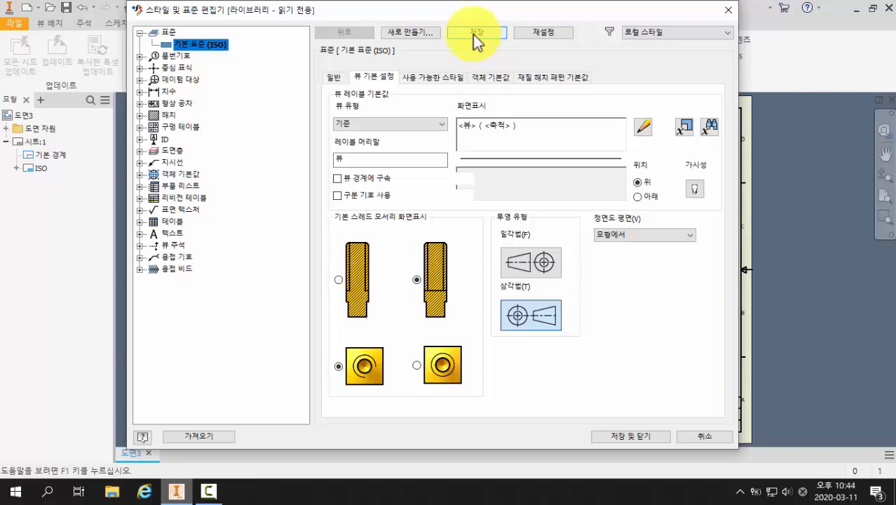
left_click(476, 35)
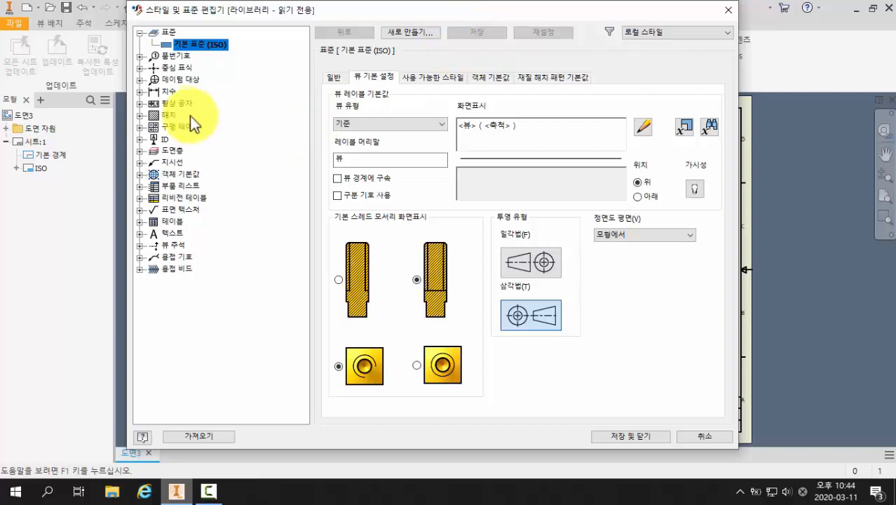
Step: In the 기본값 (ISO) dimension style, set the decimal marker to period (마침표) and turn off trailing zeros for linear and angular dimensions
left_click(139, 91)
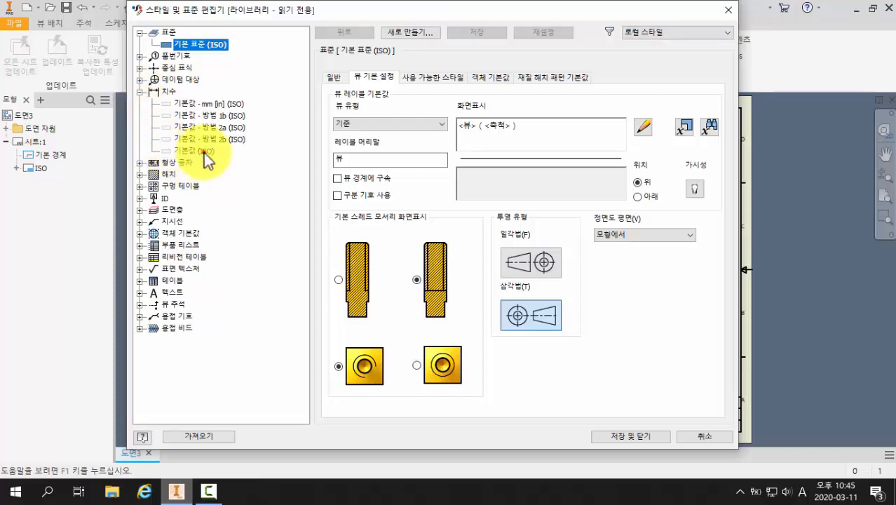
left_click(205, 153)
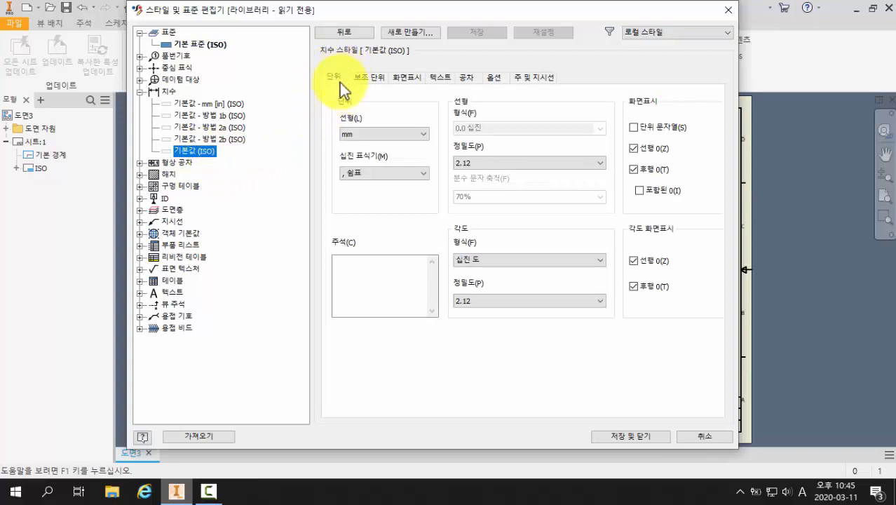
left_click(356, 175)
left_click(362, 193)
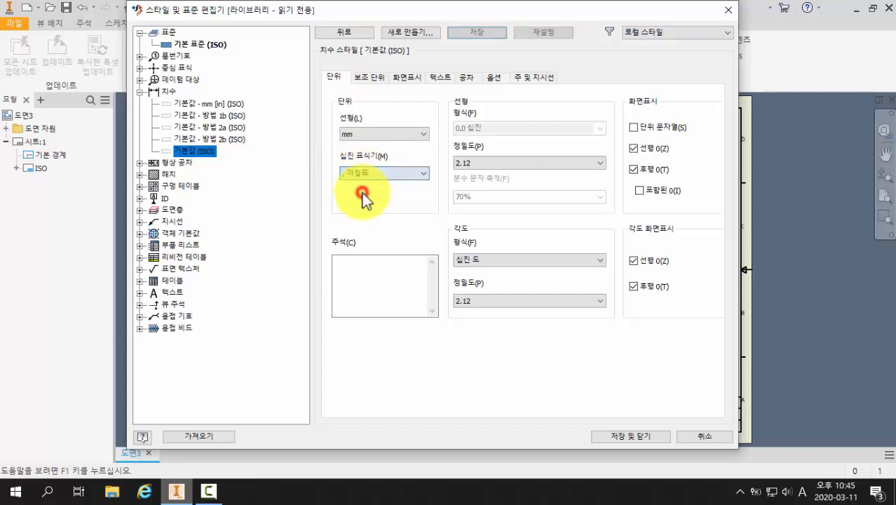
left_click(635, 170)
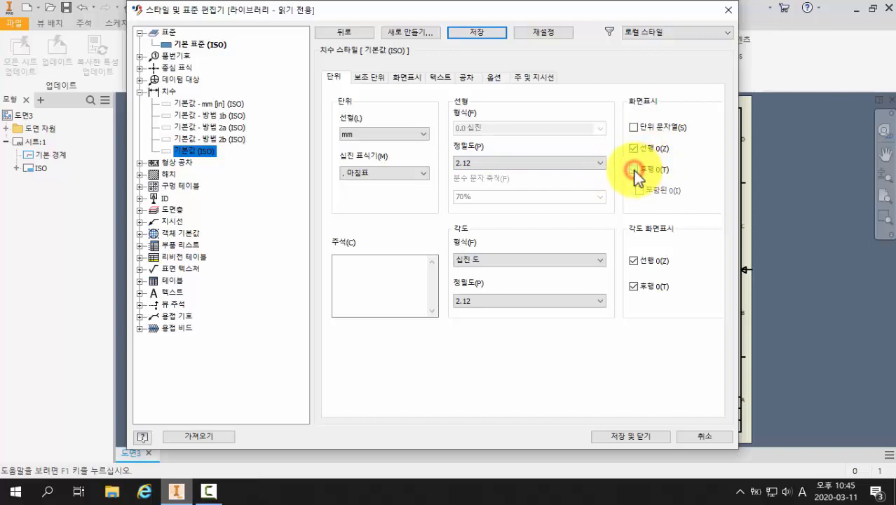
left_click(634, 287)
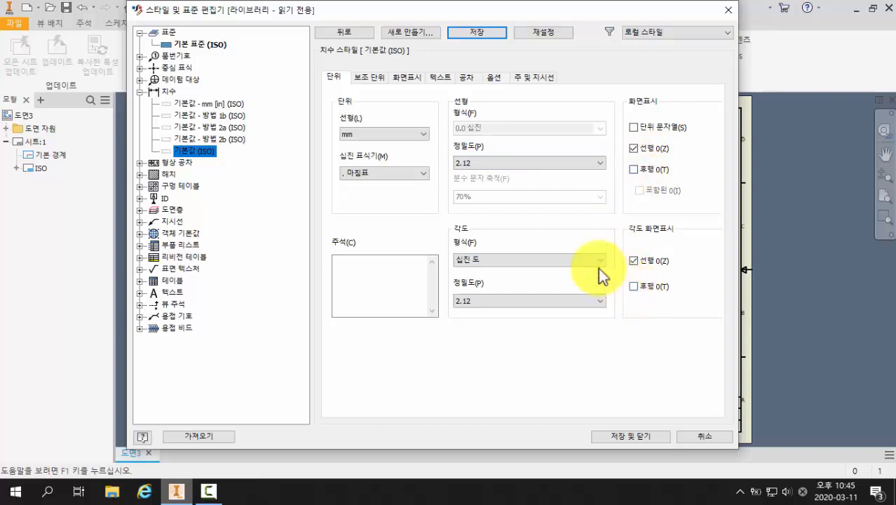
Step: Set the dimension style's tolerance display to the +0.10/0, 0/-0.10 format with a plain unsigned zero, and save the style
left_click(466, 78)
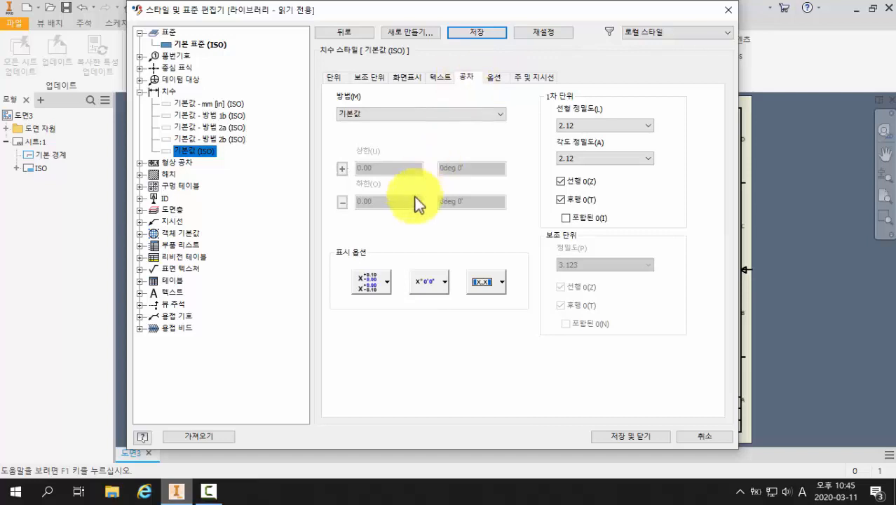
left_click(382, 282)
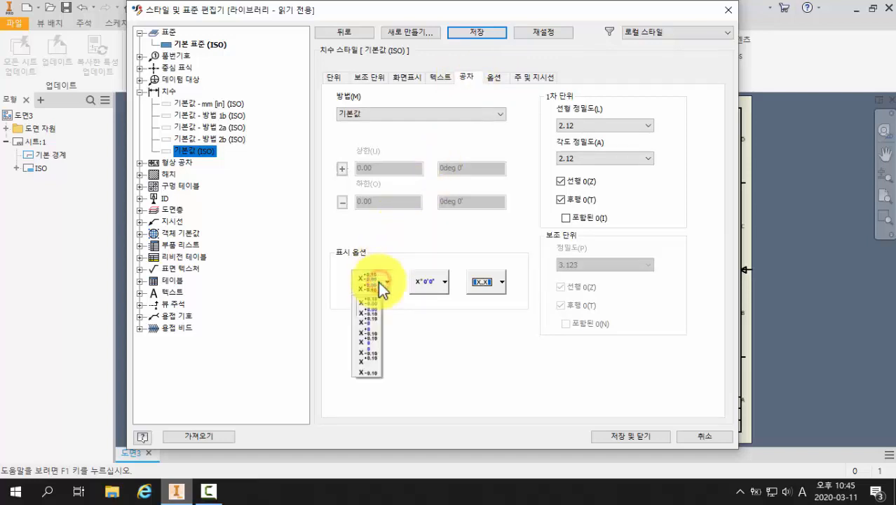
left_click(370, 348)
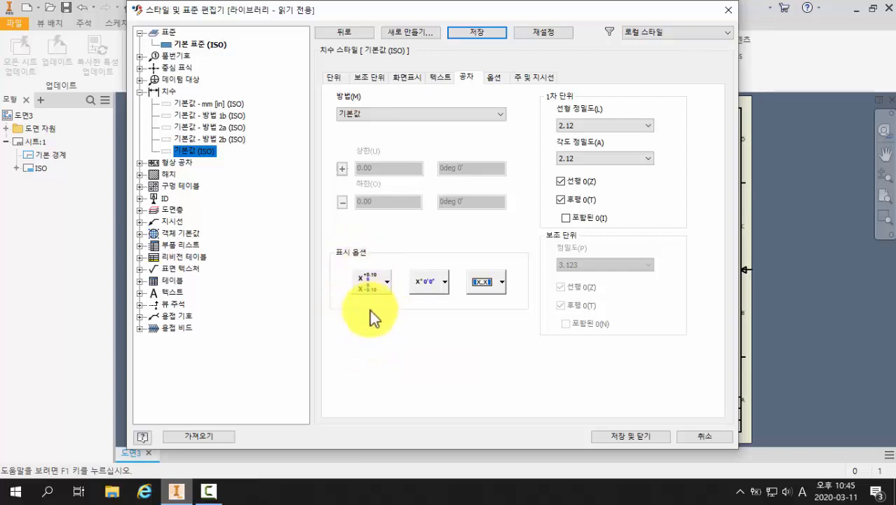
left_click(475, 32)
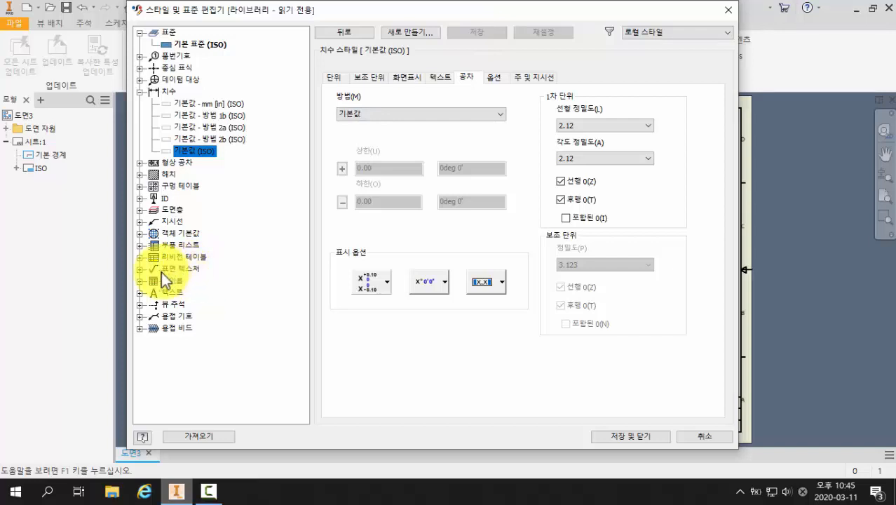
Step: Set the standard reference of the 표면 텍스처 (ISO) surface texture style to JIS B 0031 - 1994, then save and close the style editor
left_click(140, 271)
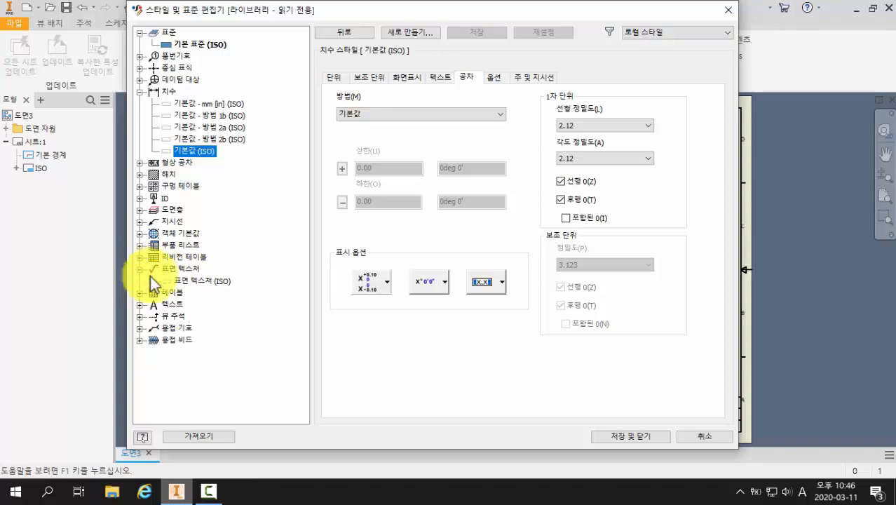
left_click(203, 281)
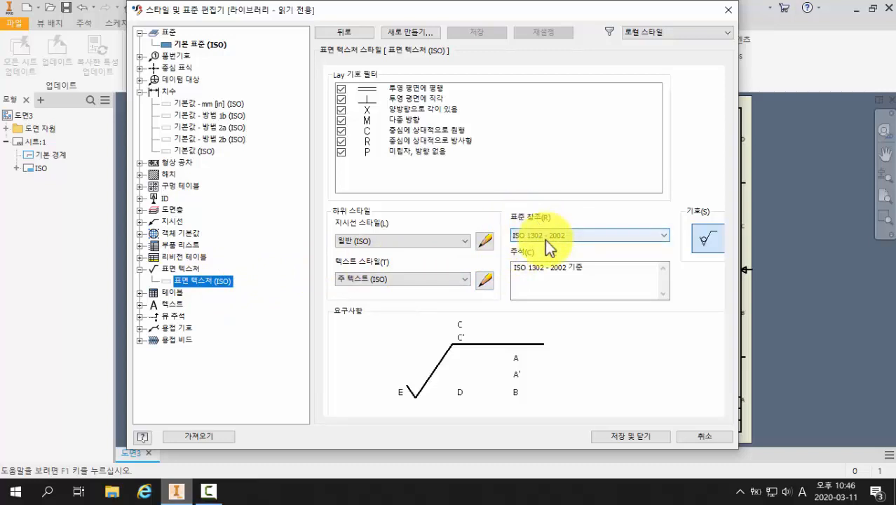
left_click(664, 236)
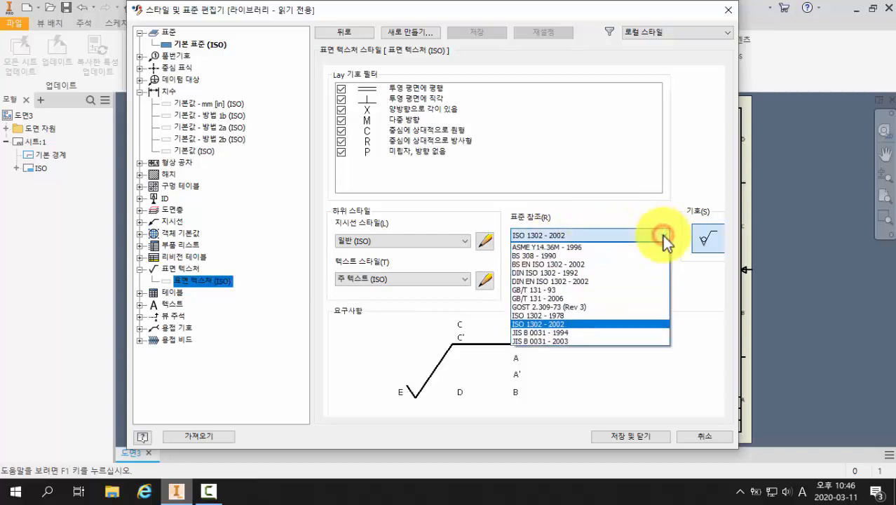
left_click(577, 332)
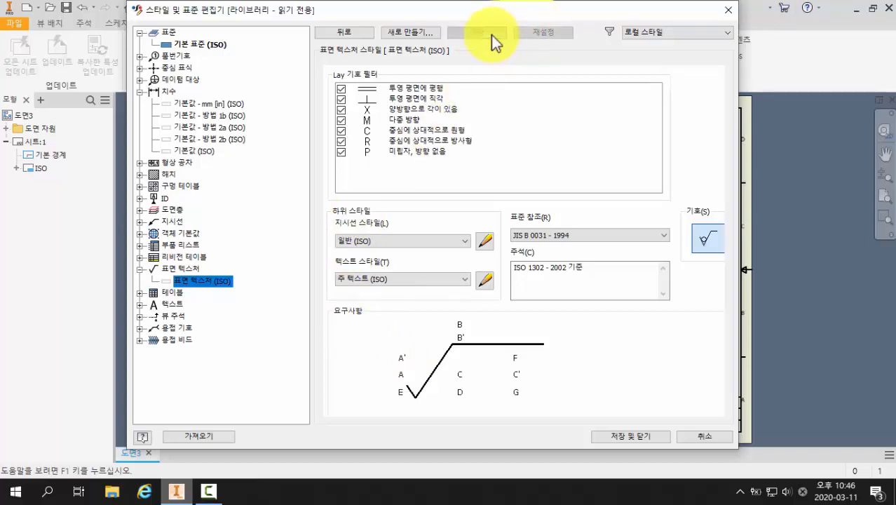
left_click(625, 439)
left_click(625, 439)
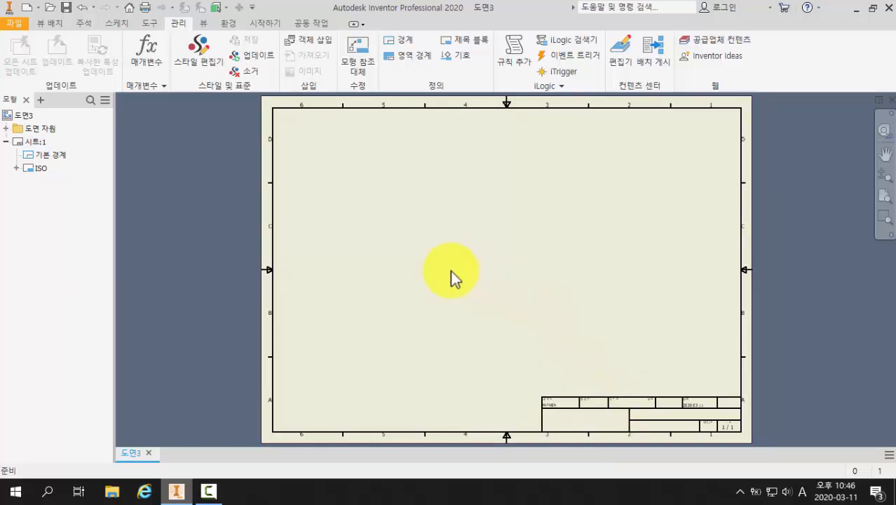
left_click(50, 8)
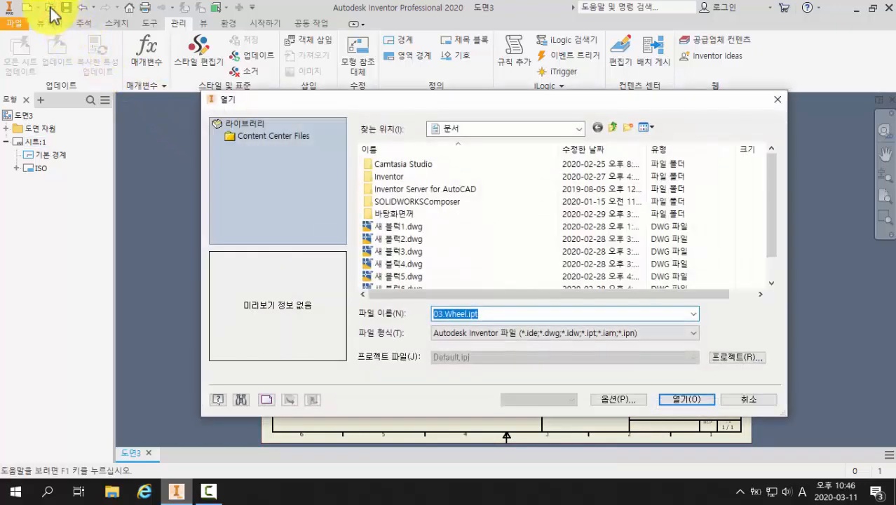
left_click(489, 130)
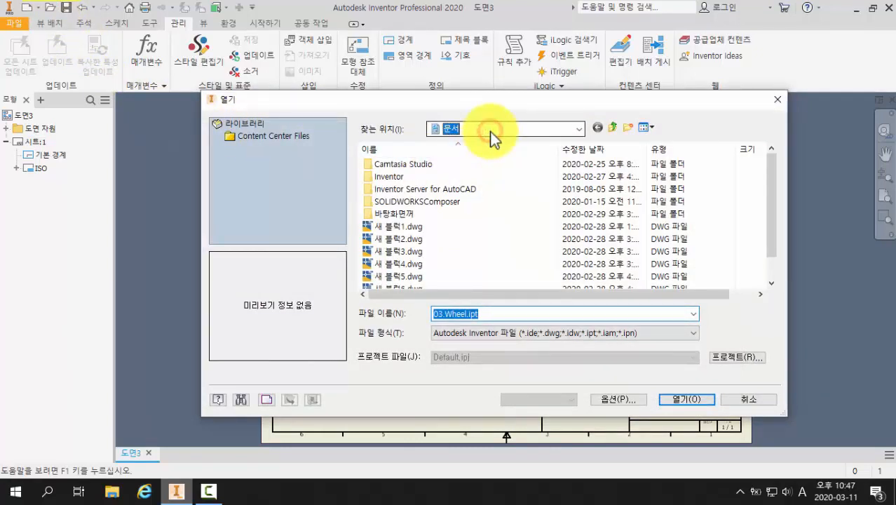
left_click(475, 146)
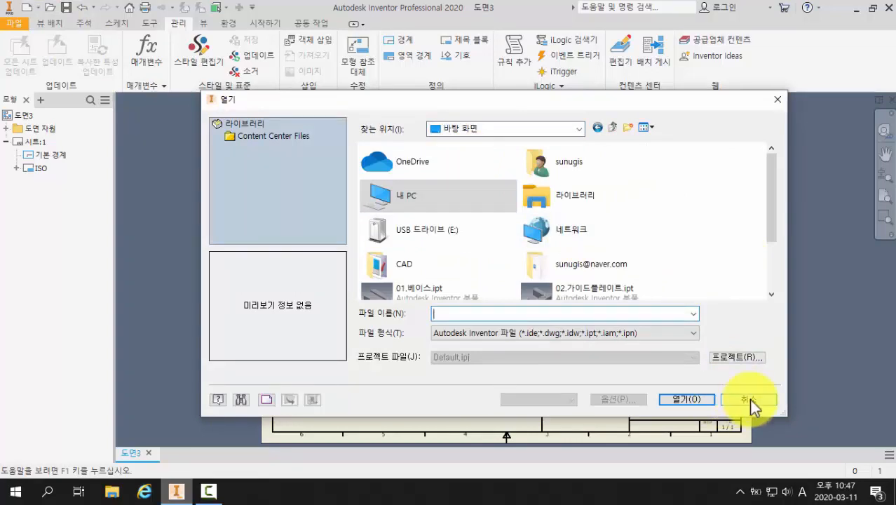
left_click(750, 400)
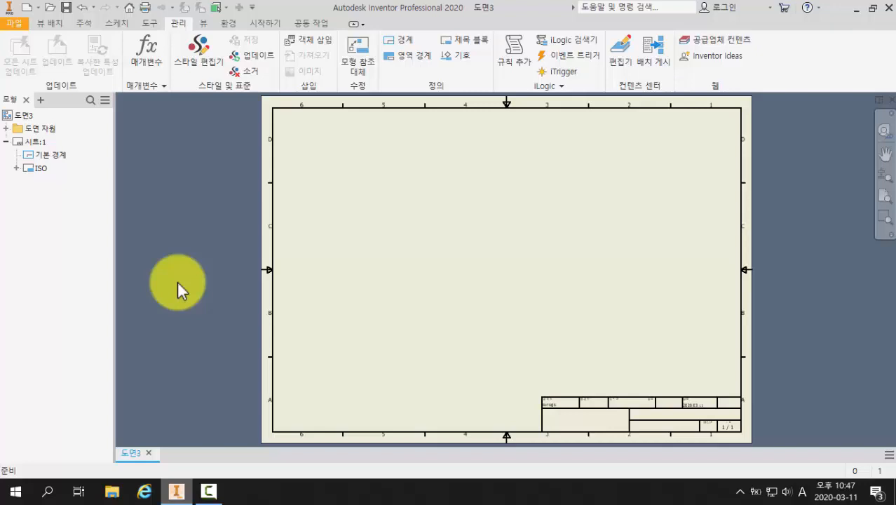
Step: Start a base view and load the part 01.베이스.ipt from the desktop as its model
left_click(54, 26)
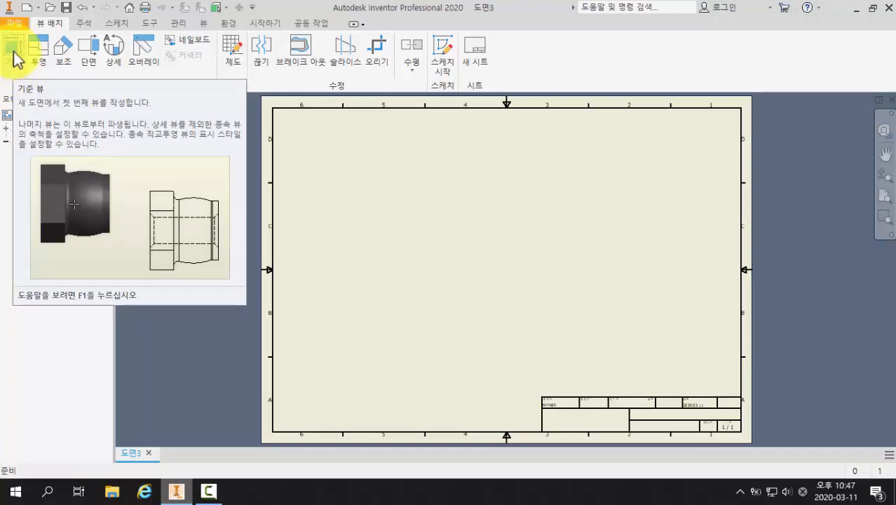
left_click(13, 54)
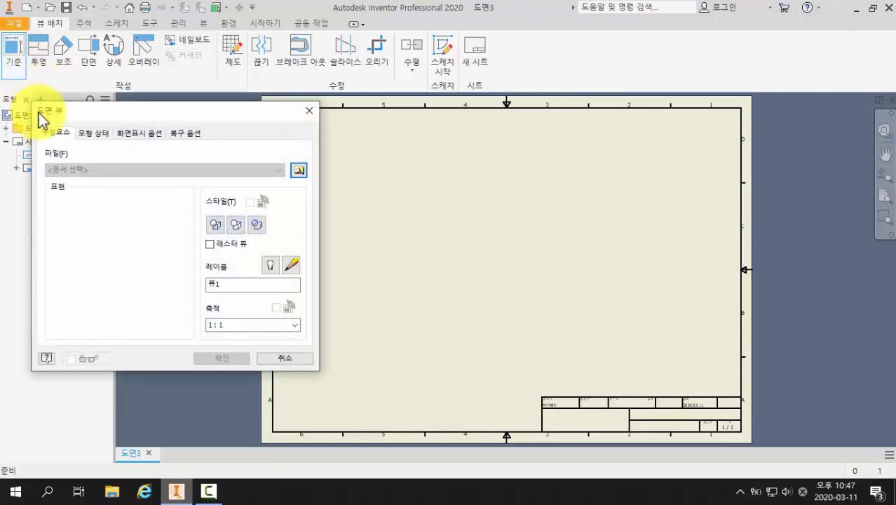
left_click(299, 170)
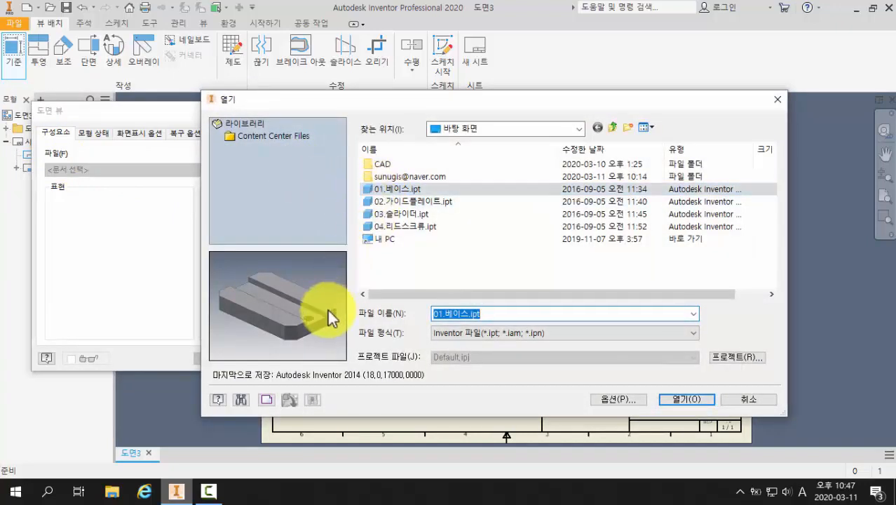
left_click_drag(328, 309, 306, 287)
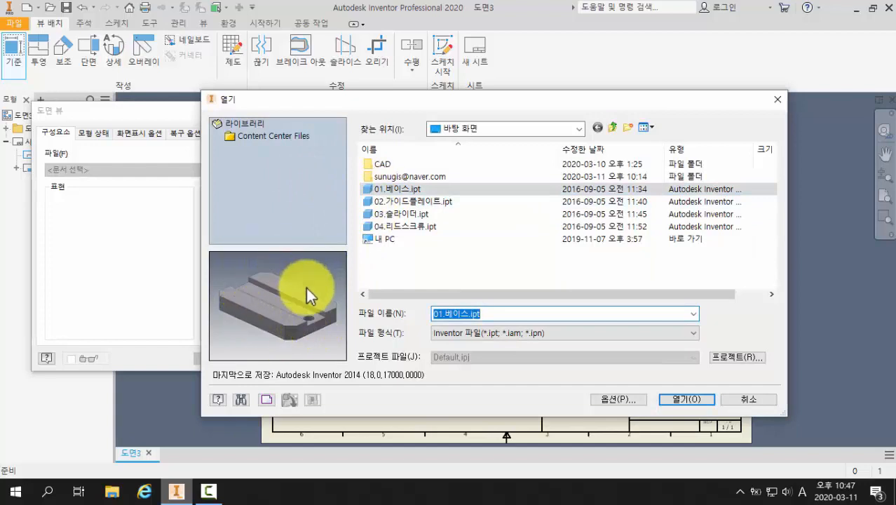
left_click(394, 191)
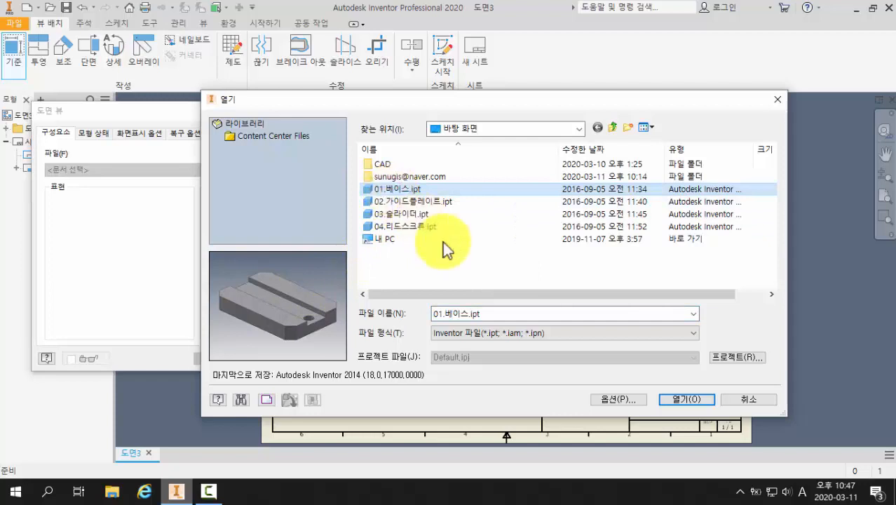
left_click(674, 401)
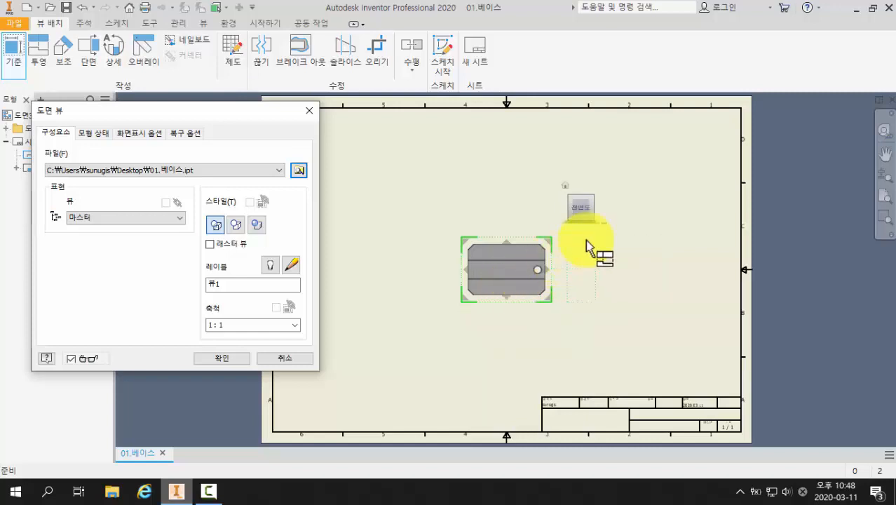
Step: Inspect the part from its front and right sides as a custom view, and finish with the orientation facing the slotted top
right_click(603, 223)
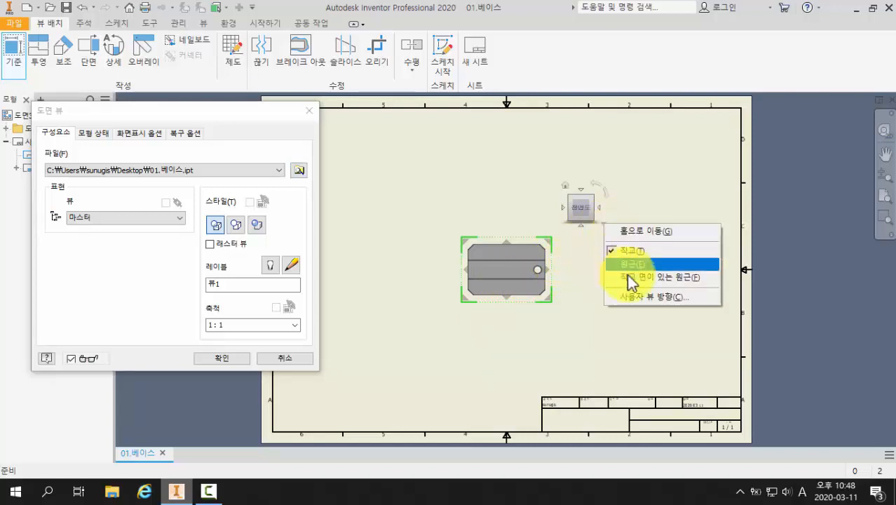
left_click(677, 296)
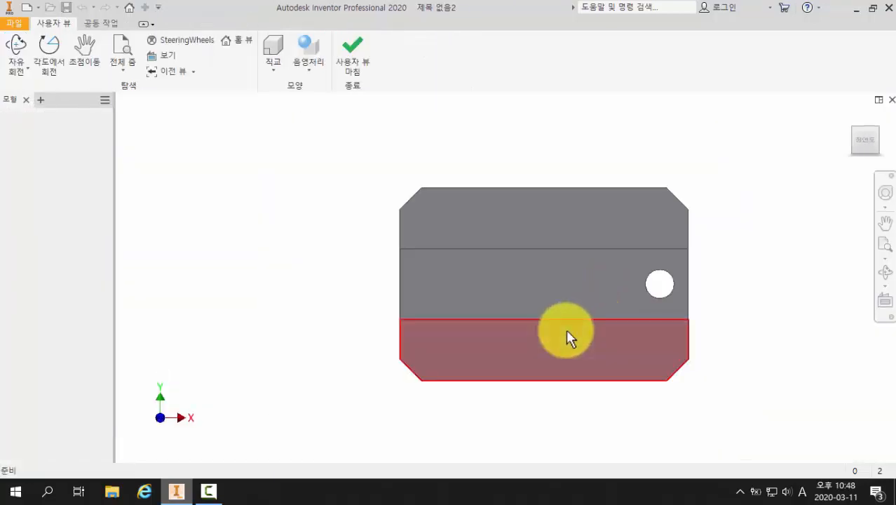
middle_click_drag(566, 331, 526, 296, "shift")
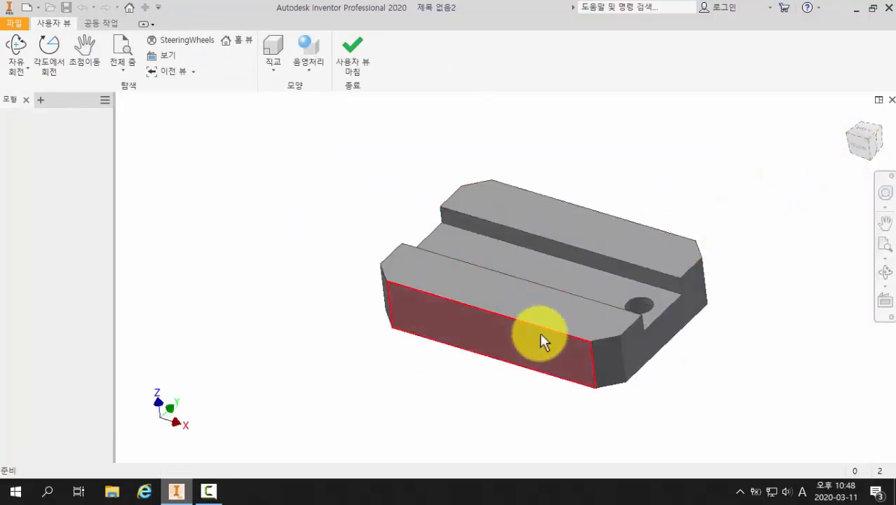
left_click(857, 150)
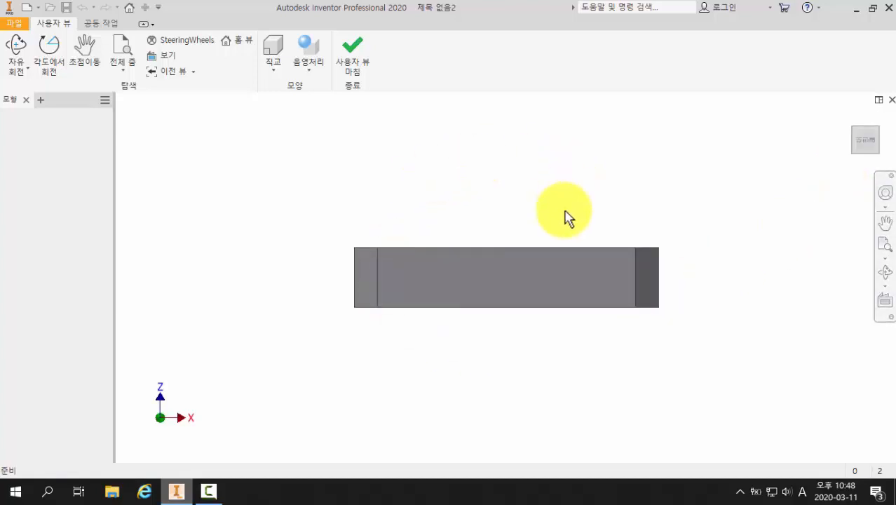
middle_click_drag(566, 215, 515, 228, "shift")
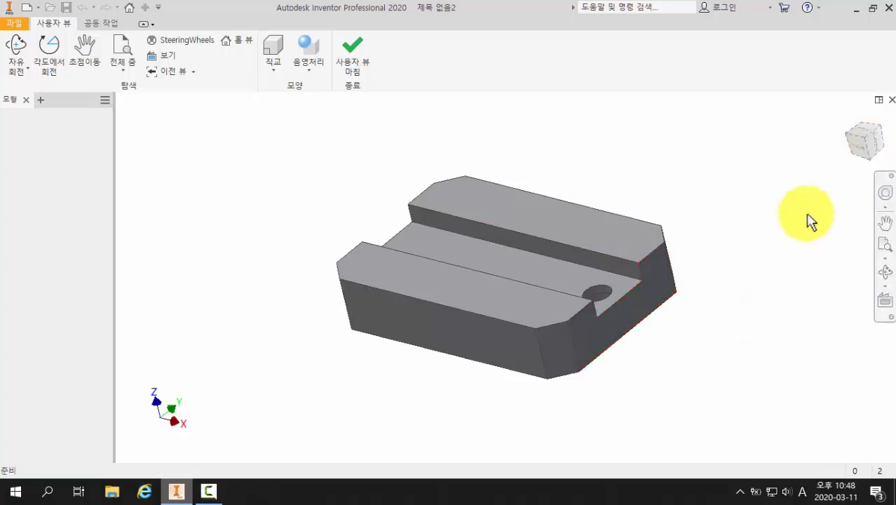
left_click(876, 154)
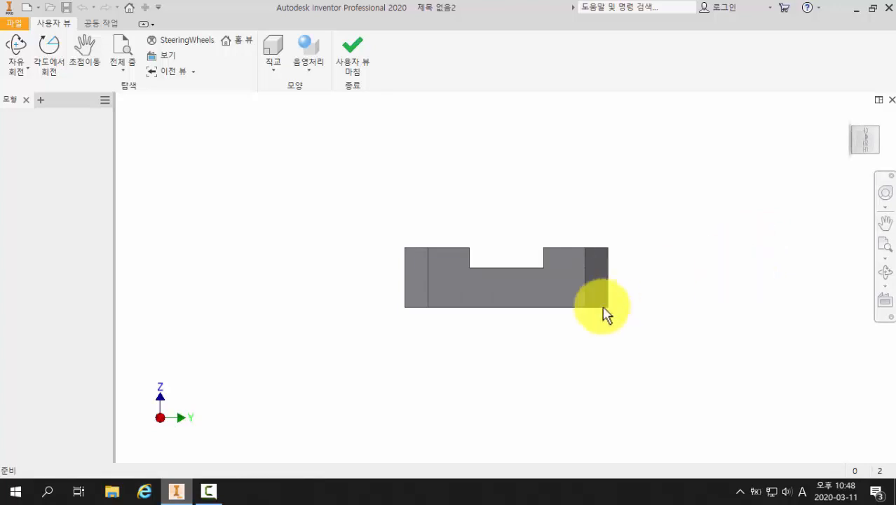
middle_click_drag(603, 310, 593, 252, "shift")
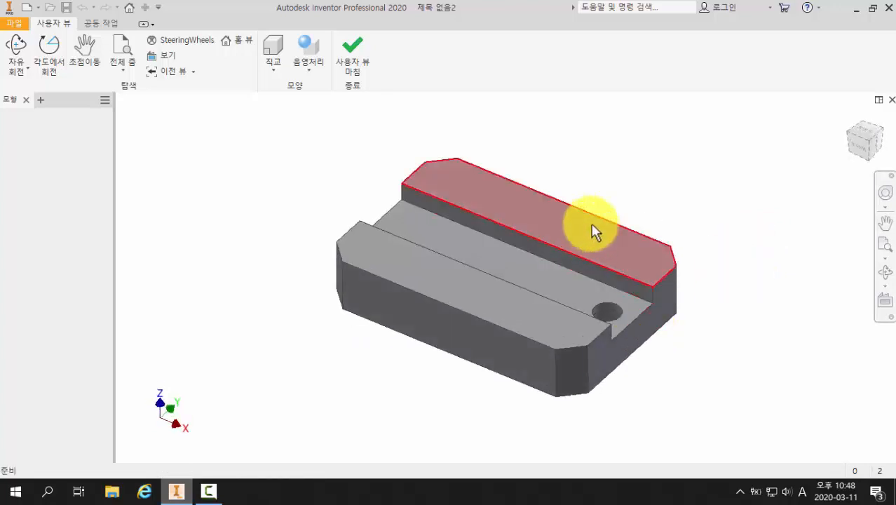
left_click(865, 134)
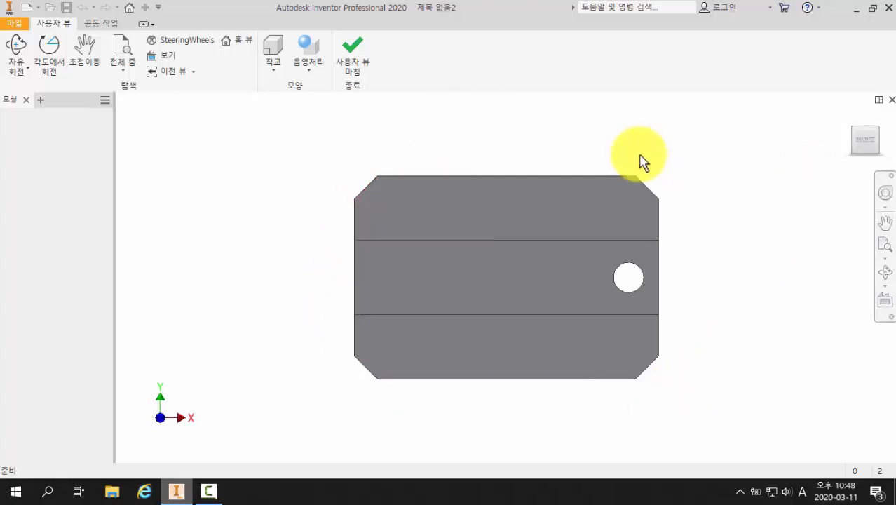
left_click(357, 67)
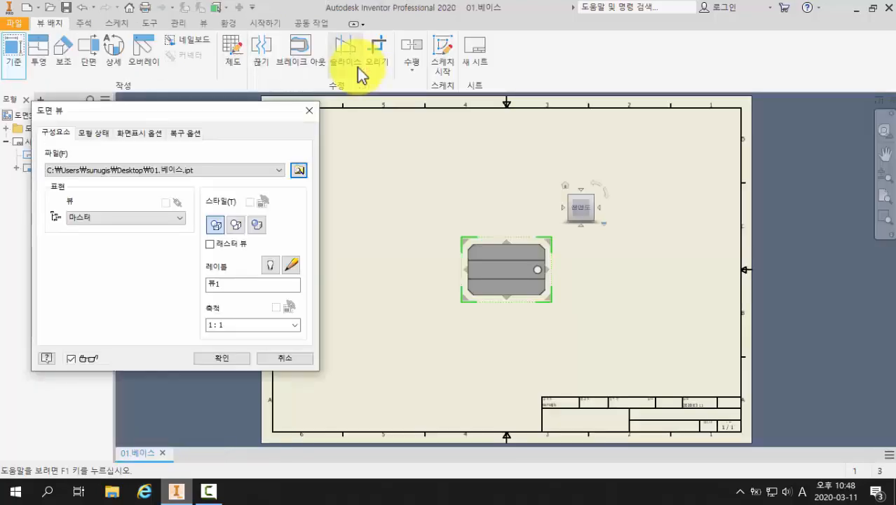
Step: Place projected views to the right of and below the base view plus an isometric view to its upper left, and create them
left_click(504, 269)
left_click(614, 279)
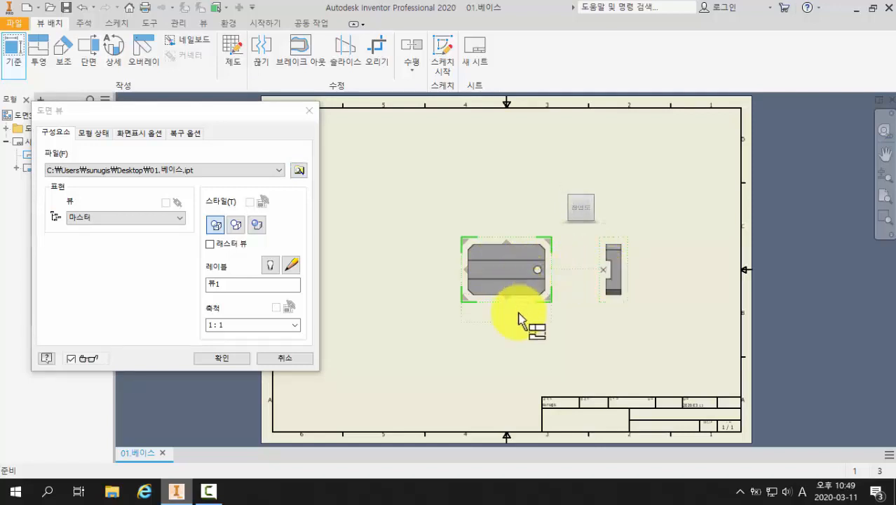
left_click(516, 361)
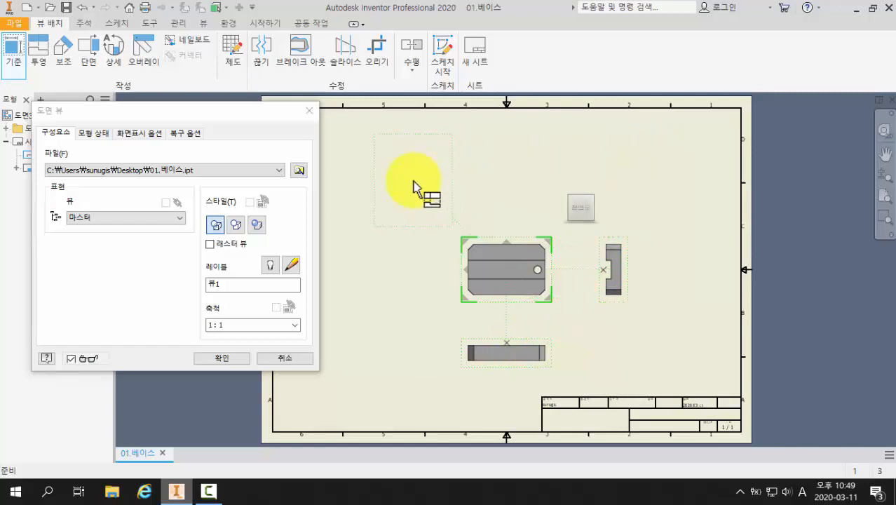
left_click(410, 180)
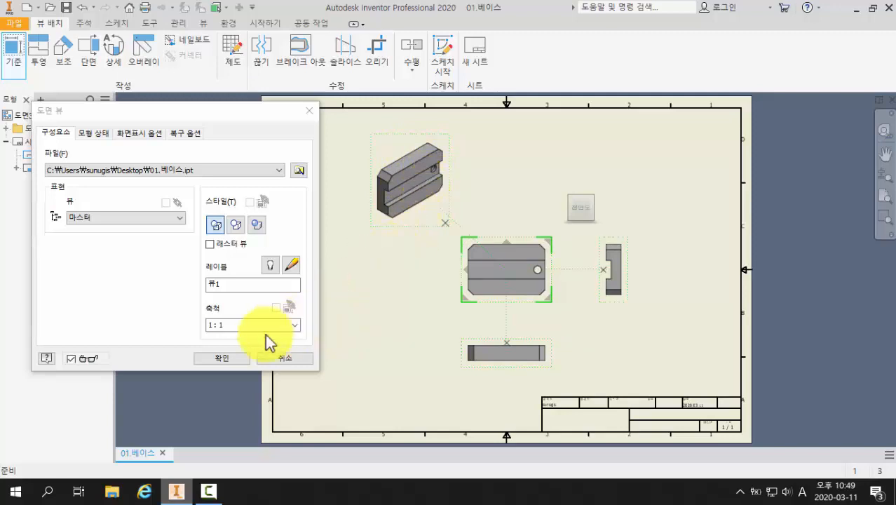
left_click(221, 356)
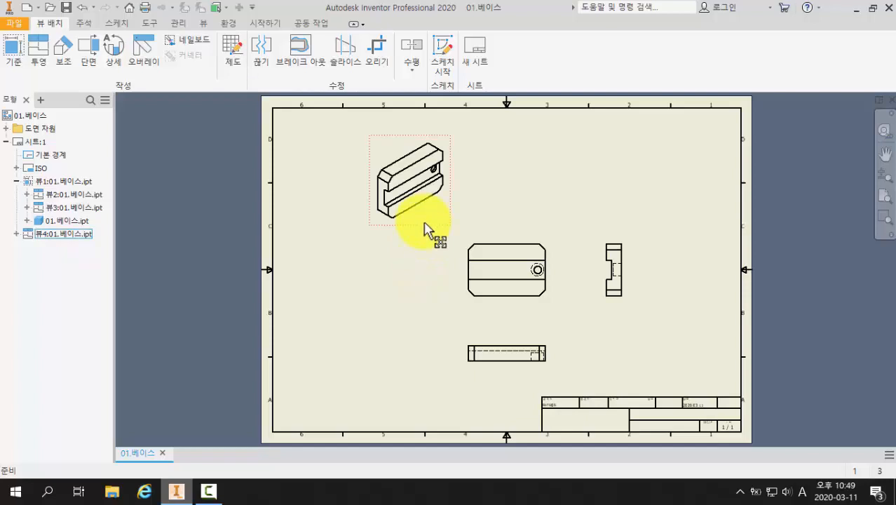
Step: Rearrange the sheet by shifting the three orthographic views toward the left and placing the isometric view to the right of the side view
left_click_drag(424, 226, 339, 226)
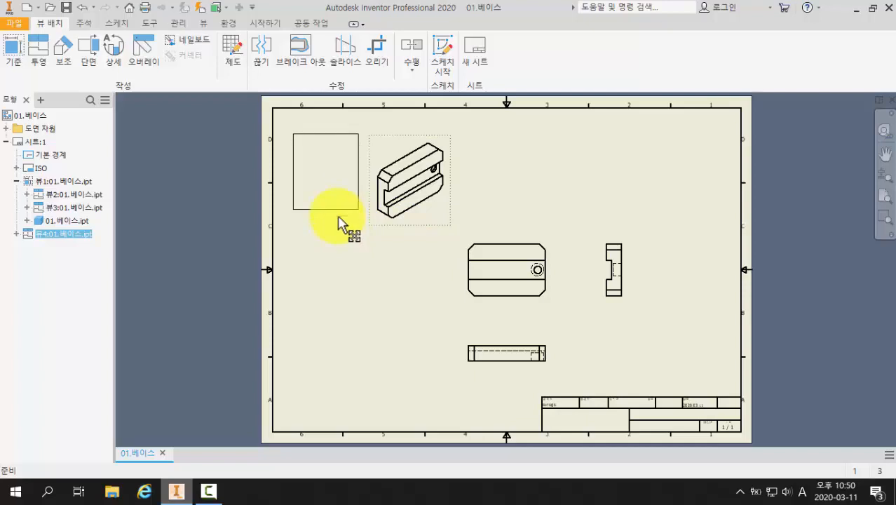
left_click_drag(338, 217, 357, 217)
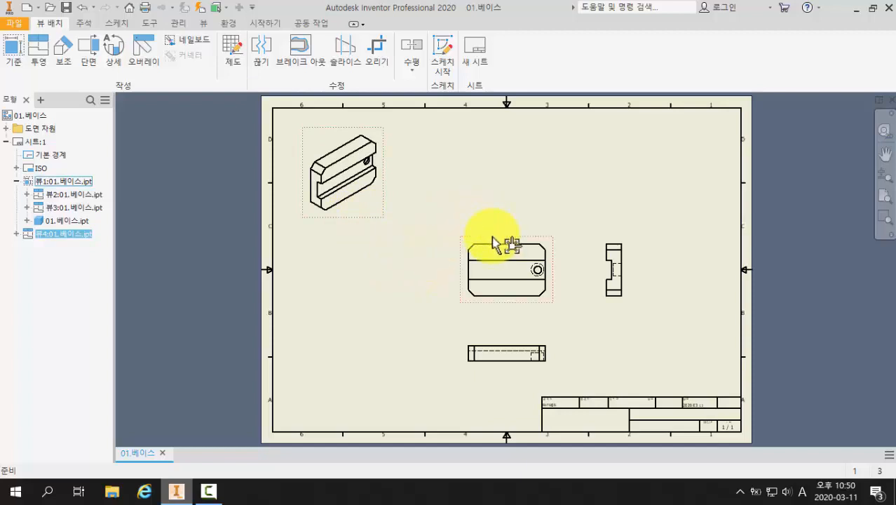
left_click_drag(494, 243, 389, 223)
left_click_drag(436, 340, 440, 323)
left_click_drag(596, 287, 490, 293)
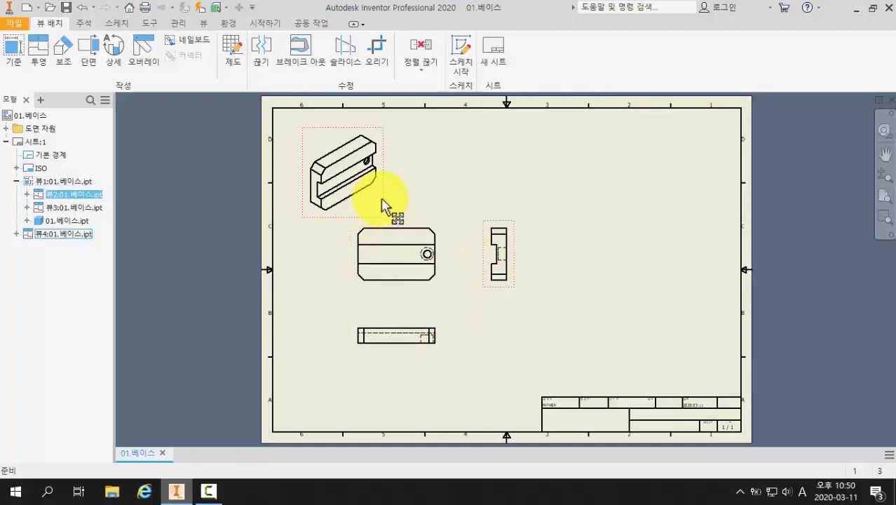
left_click_drag(381, 197, 628, 289)
Step: Set the isometric view's display style to show hidden lines
scroll(483, 334, "down", 2)
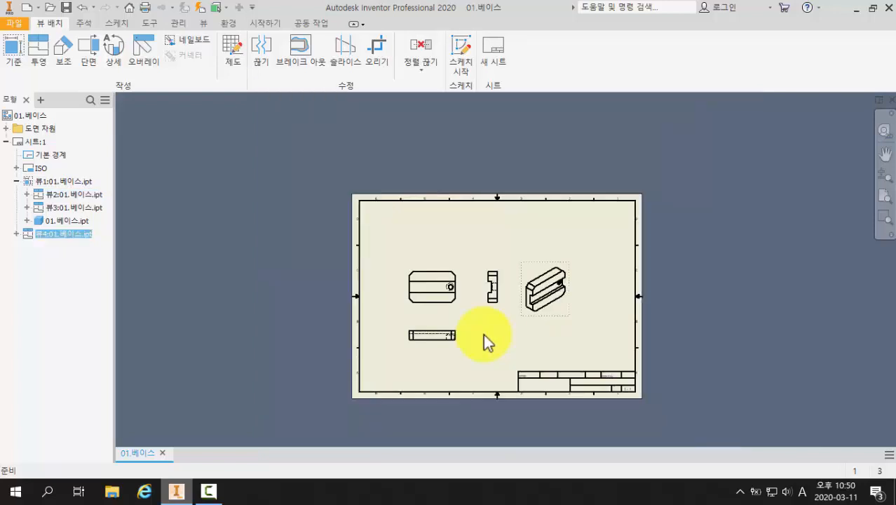
scroll(483, 335, "up", 4)
scroll(483, 334, "up", 3)
scroll(483, 334, "down", 2)
middle_click_drag(483, 334, 463, 331)
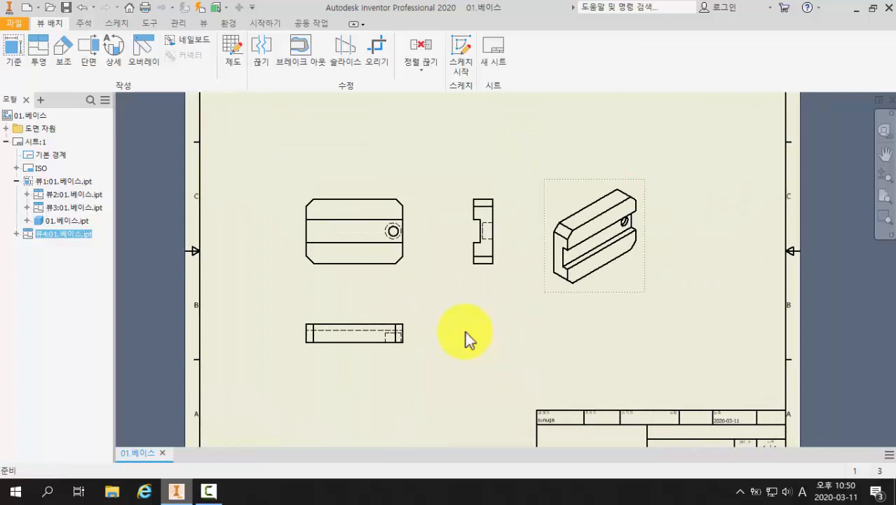
double_click(620, 291)
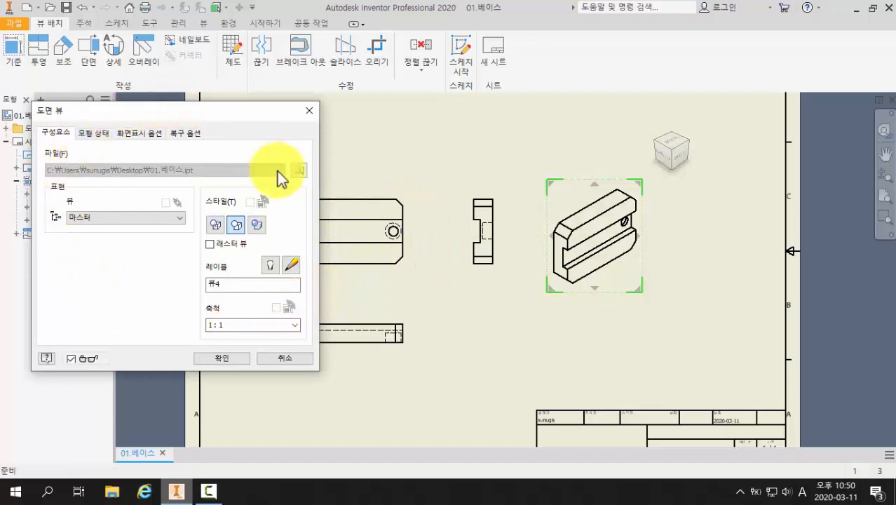
left_click(215, 225)
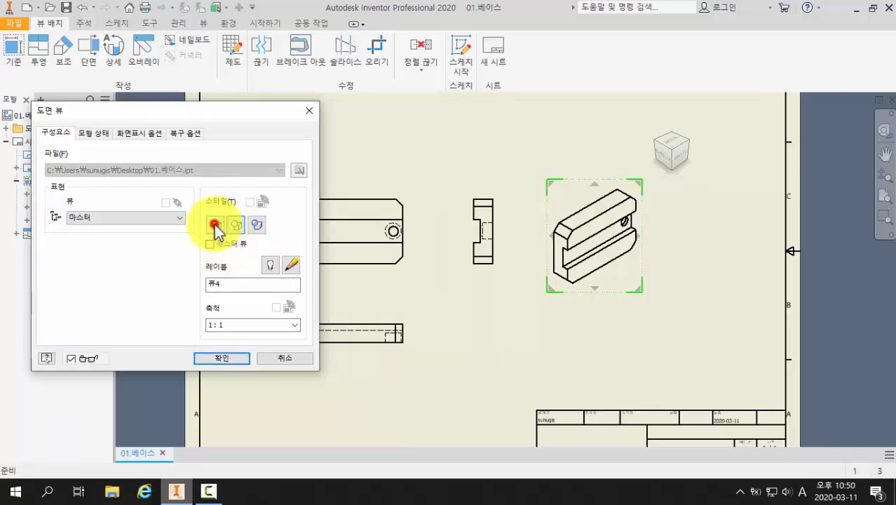
left_click(229, 358)
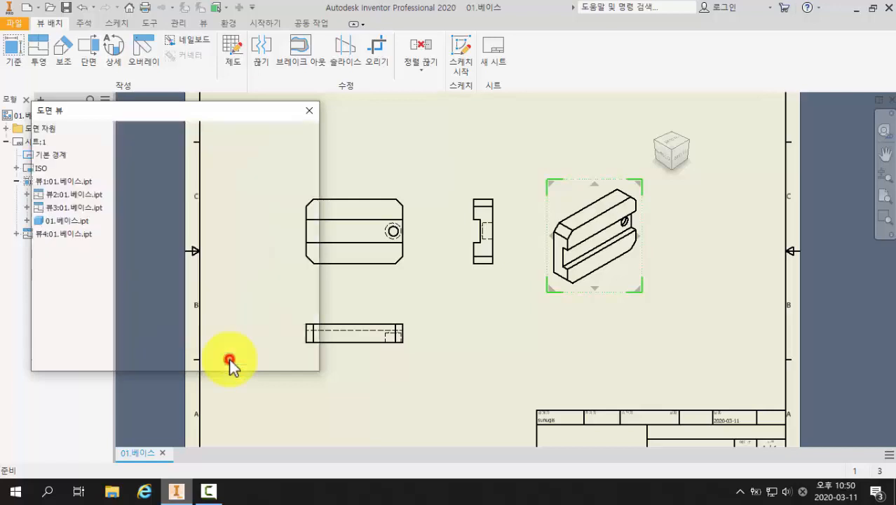
Step: Remove the hidden lines from the isometric view and display it shaded
scroll(596, 270, "down", 2)
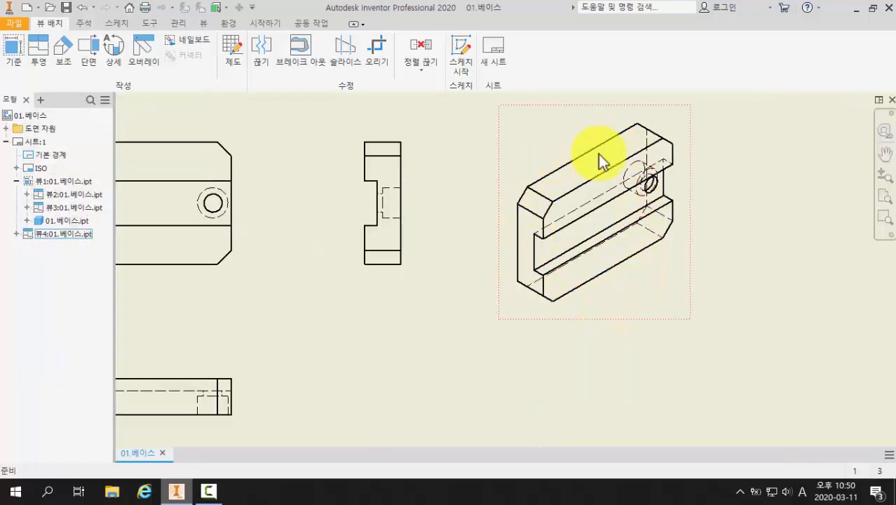
double_click(641, 280)
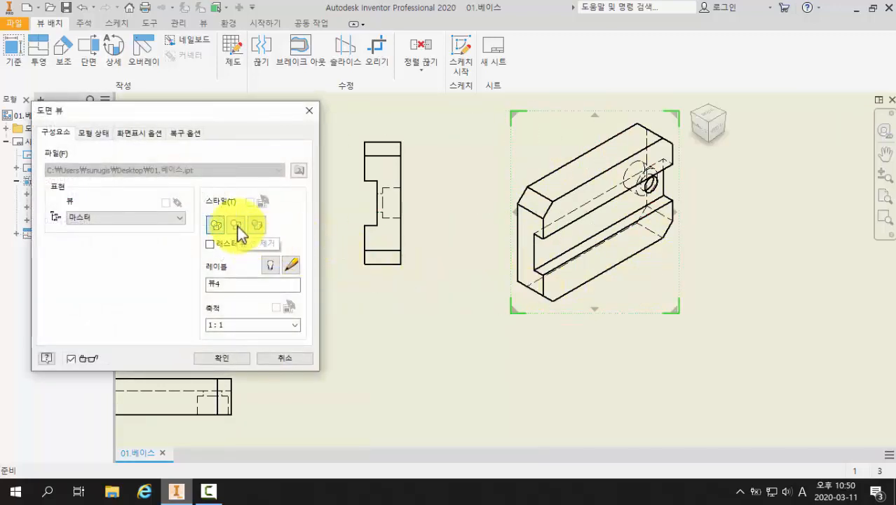
left_click(237, 224)
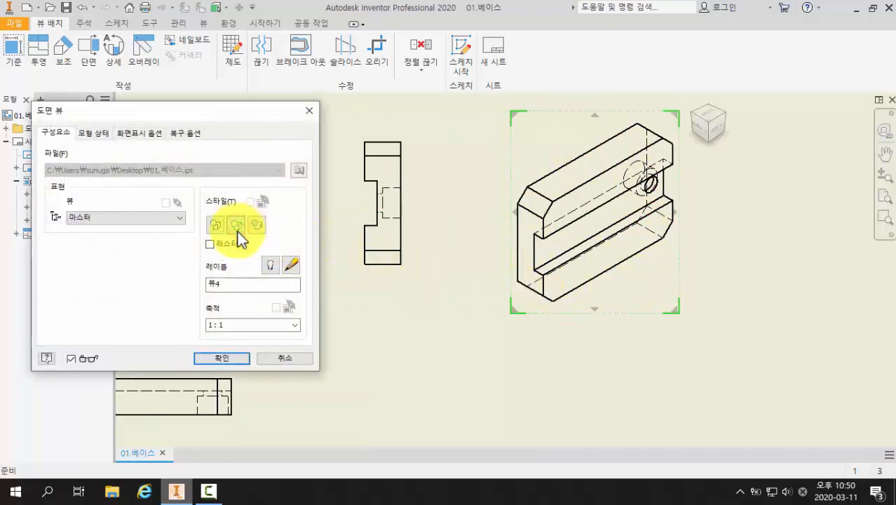
left_click(223, 359)
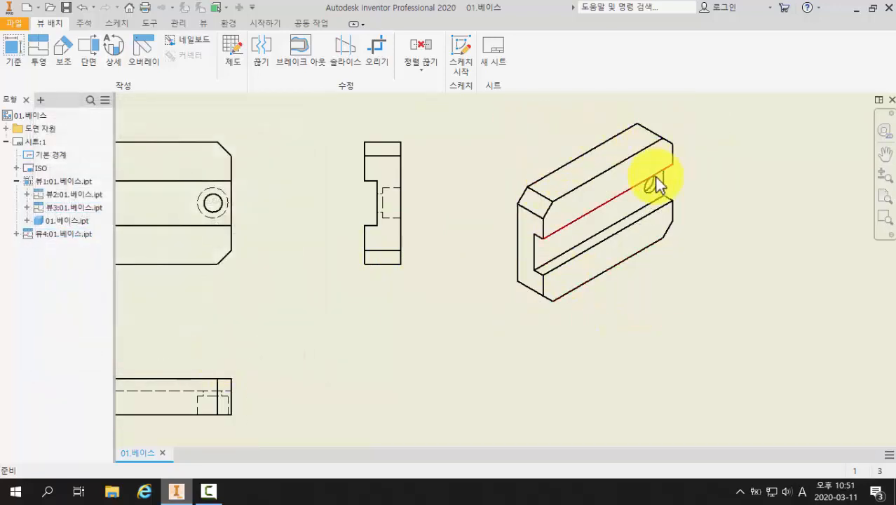
double_click(658, 273)
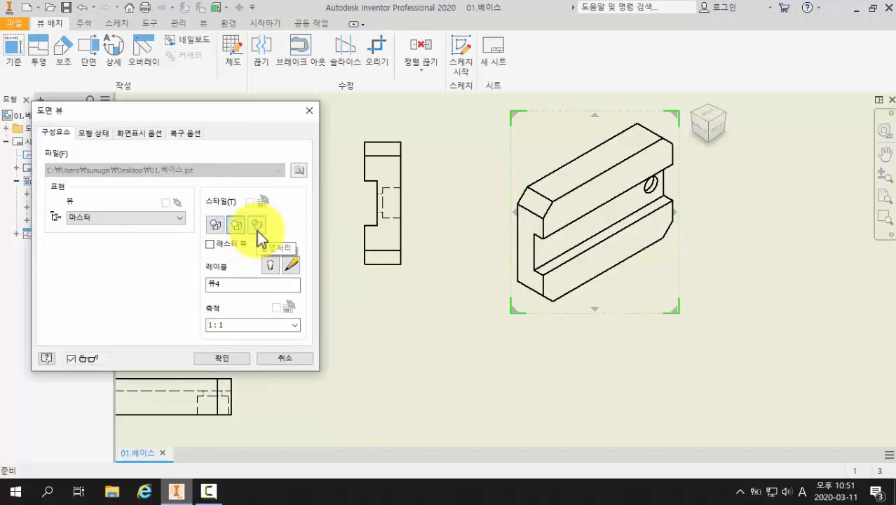
left_click(258, 230)
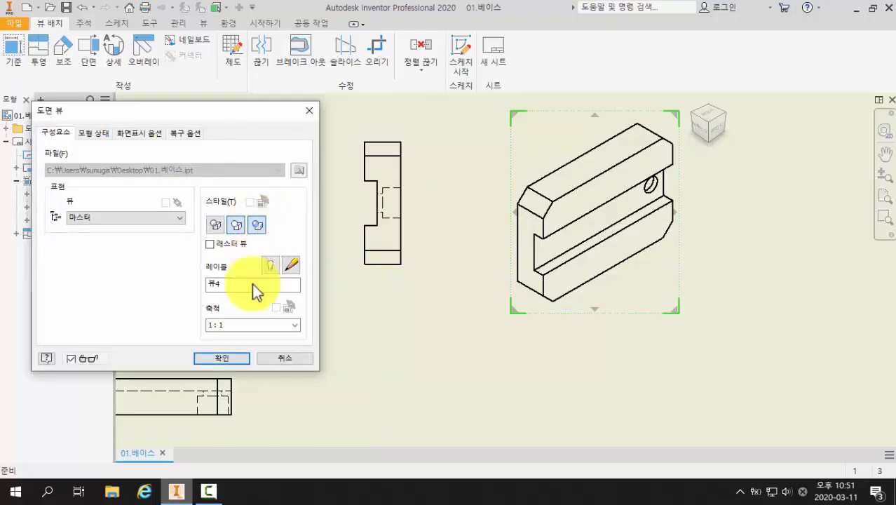
left_click(230, 357)
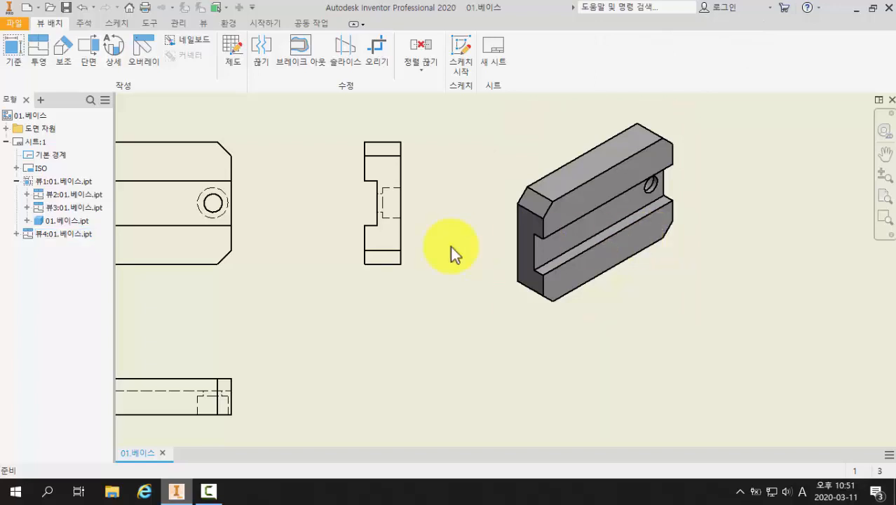
Step: Add a horizontal centerline across the base view from the left edge's midpoint through the hole to the right edge
key("F2")
left_click_drag(456, 248, 645, 240)
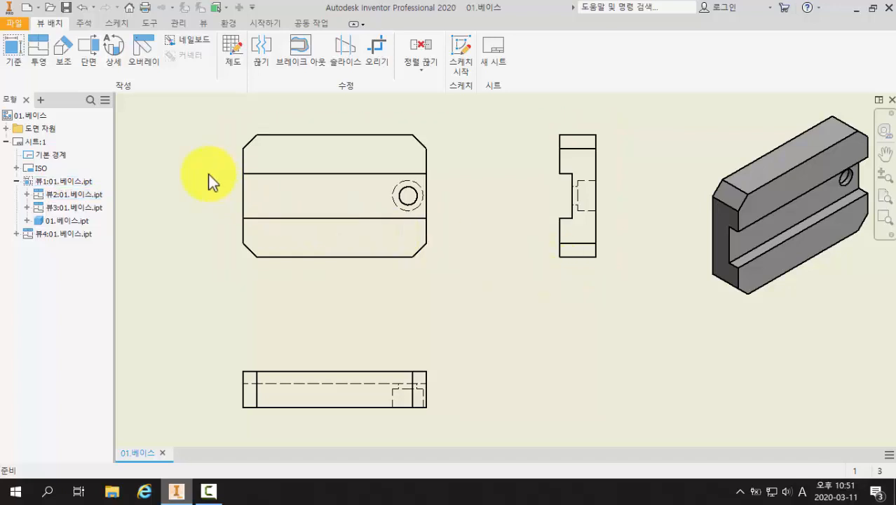
left_click(88, 22)
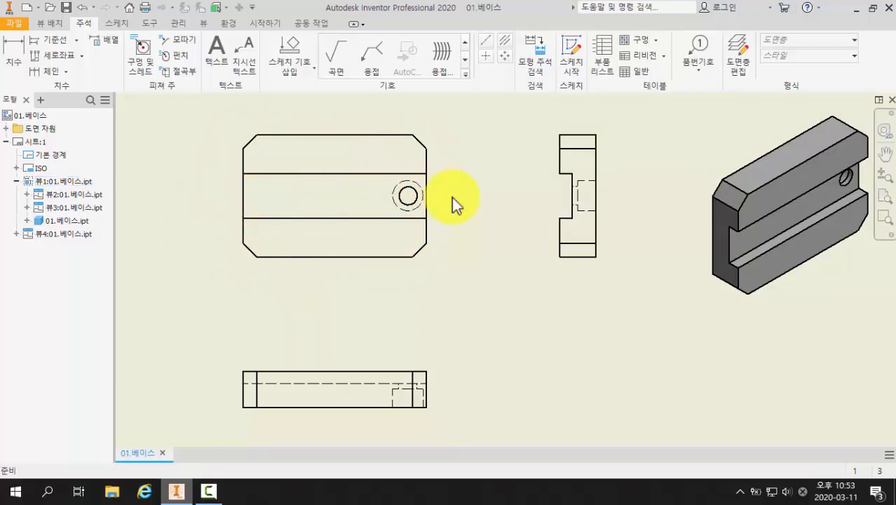
left_click(484, 42)
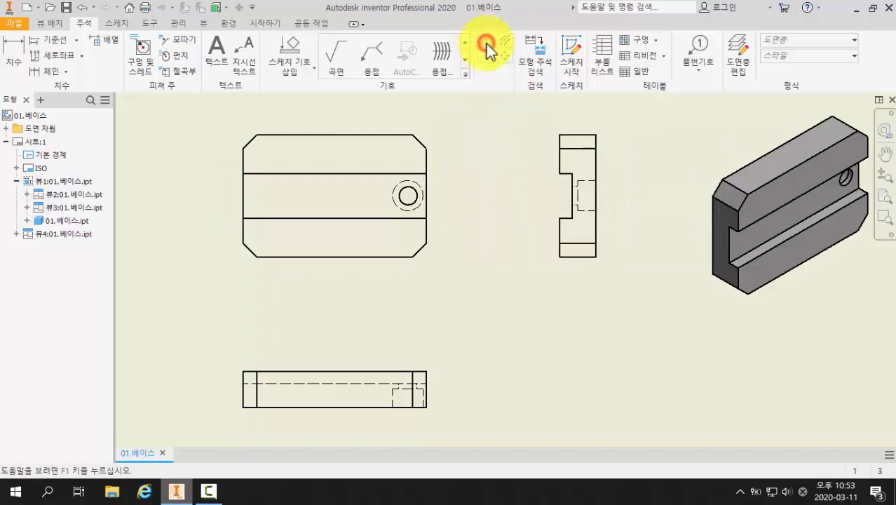
left_click(243, 195)
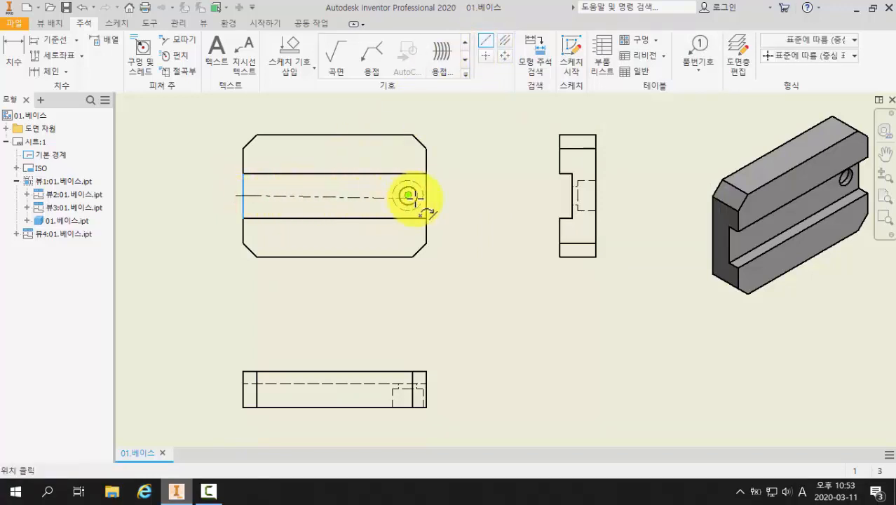
right_click(465, 195)
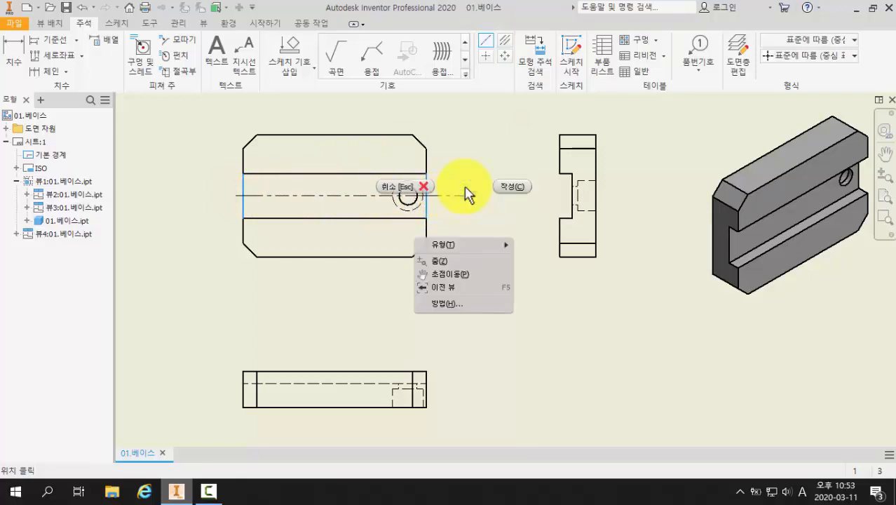
left_click(504, 186)
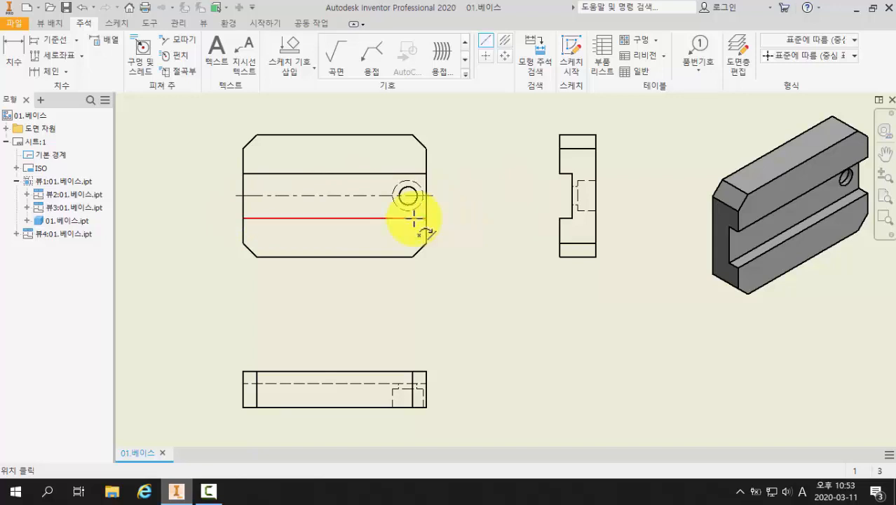
scroll(390, 188, "up", 3)
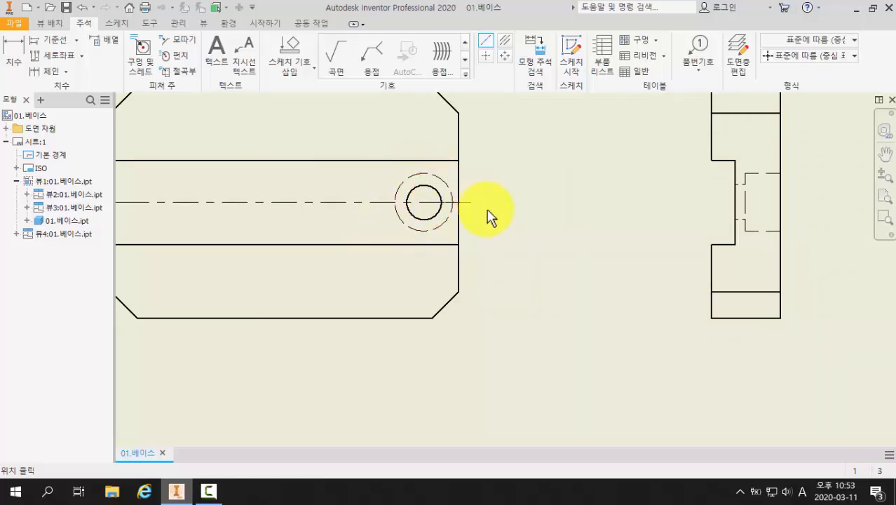
Step: Add a center mark to the hidden counterbore circle around the hole in the base view
left_click(484, 56)
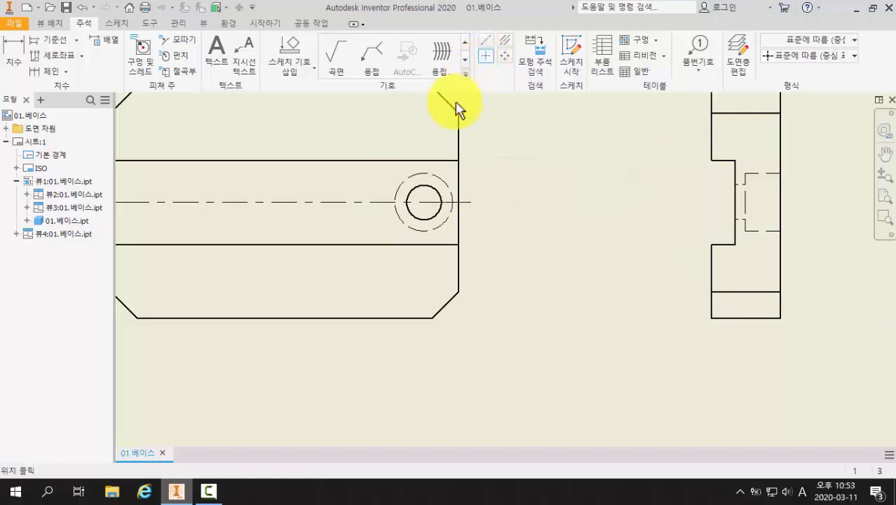
left_click(432, 175)
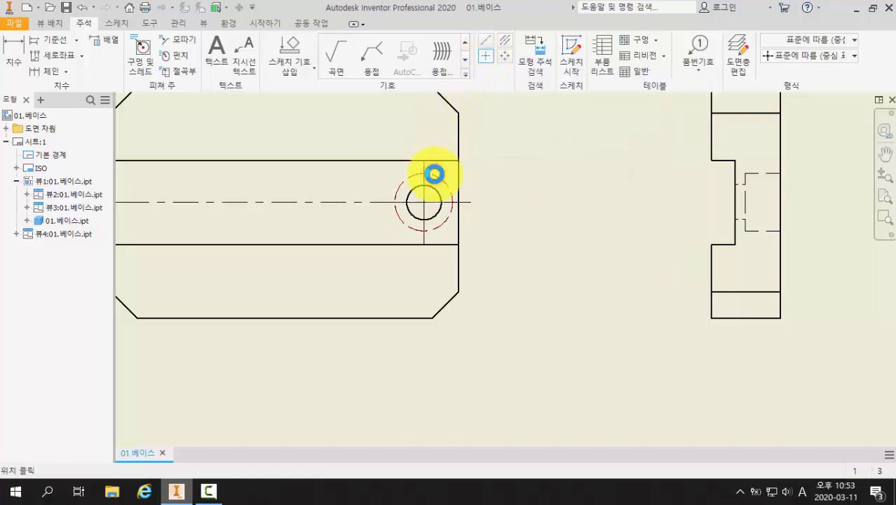
scroll(466, 180, "down", 3)
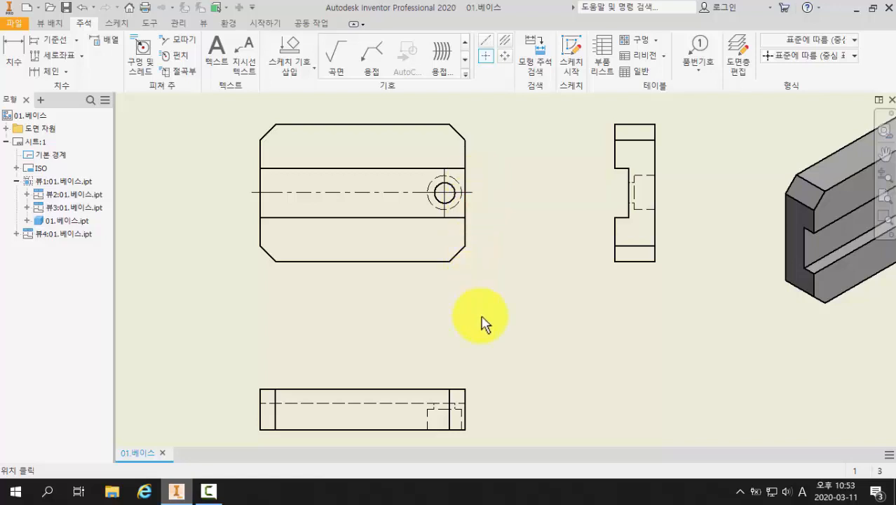
scroll(636, 200, "up", 3)
scroll(600, 237, "down", 3)
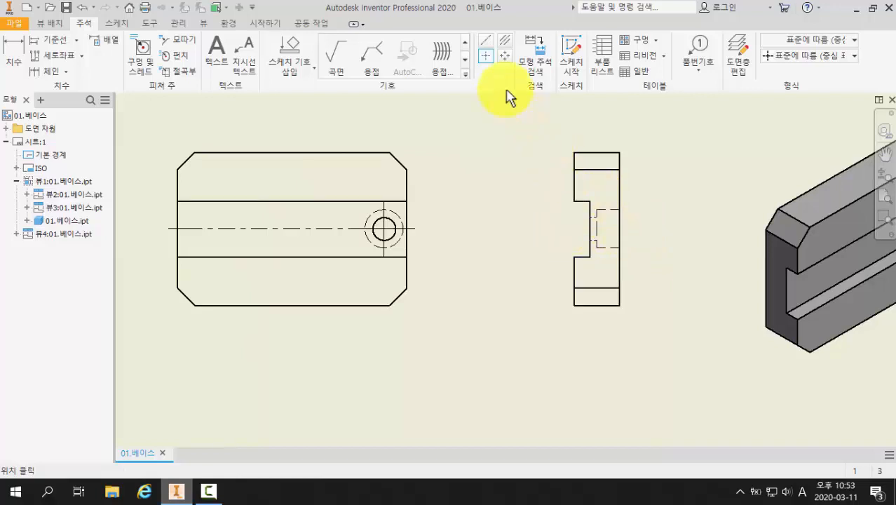
Step: Add a centerline bisector between the upper and lower outer edges of the side view
left_click(485, 55)
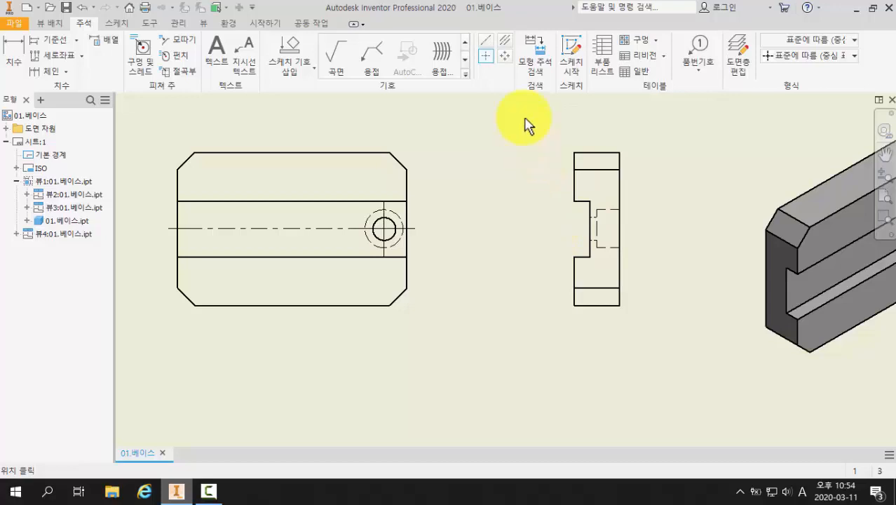
left_click(505, 41)
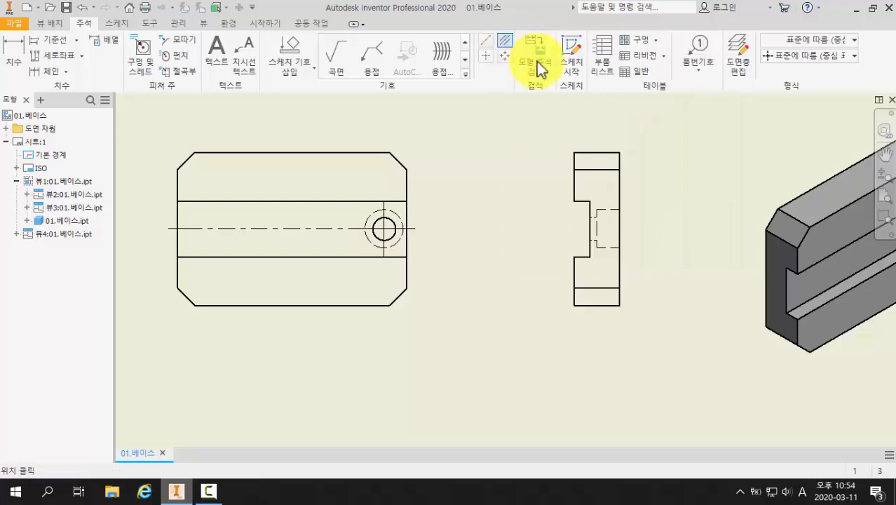
left_click(582, 153)
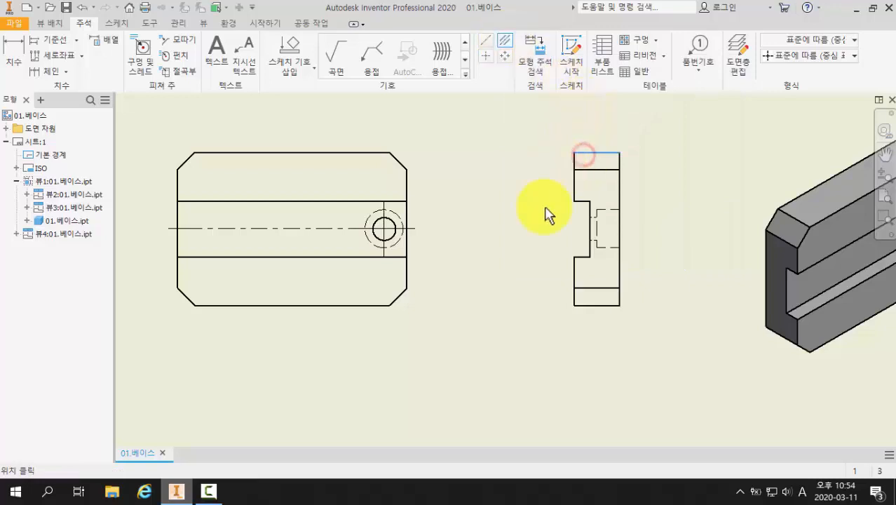
left_click(582, 305)
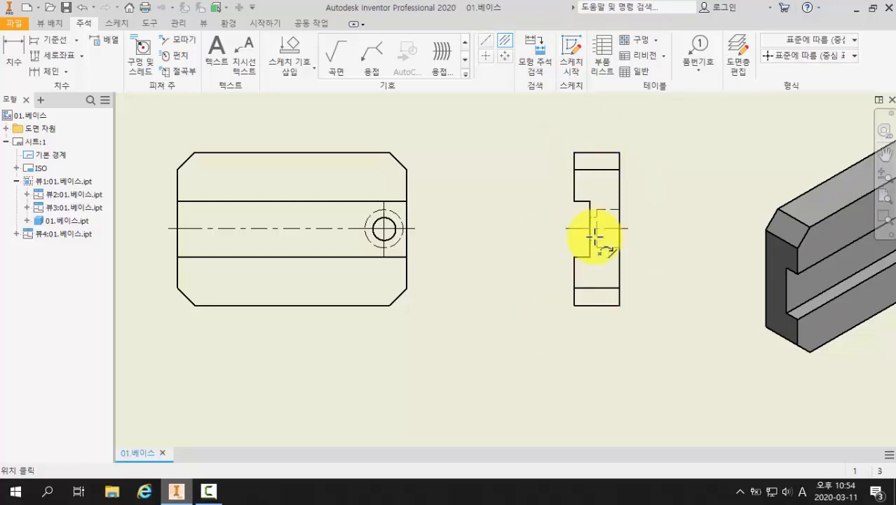
Step: Add a vertical centerline bisector between the two hidden counterbore edges in the view below the base view
middle_click_drag(468, 349, 570, 206)
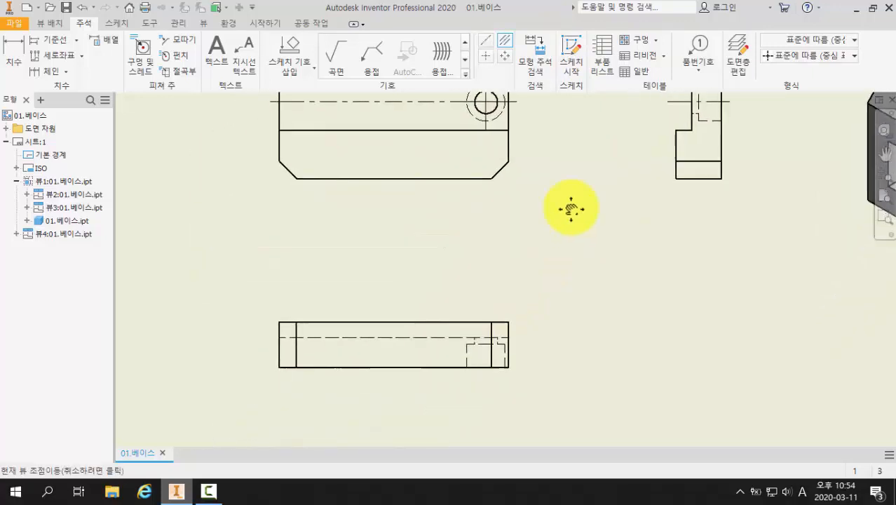
middle_click_drag(542, 375, 531, 340)
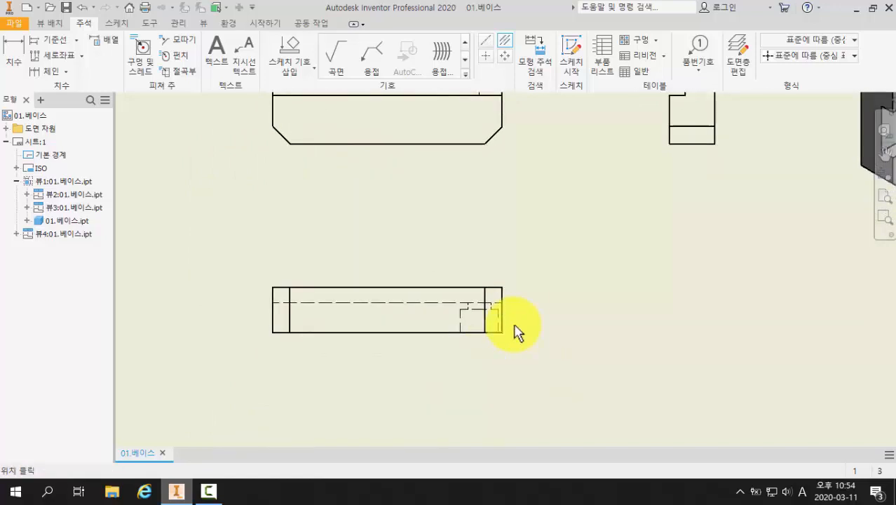
scroll(515, 328, "up", 3)
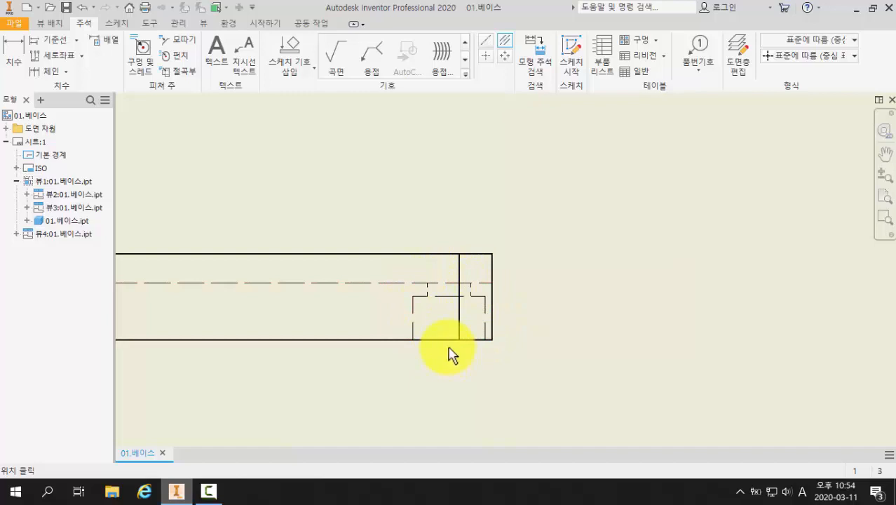
left_click(505, 44)
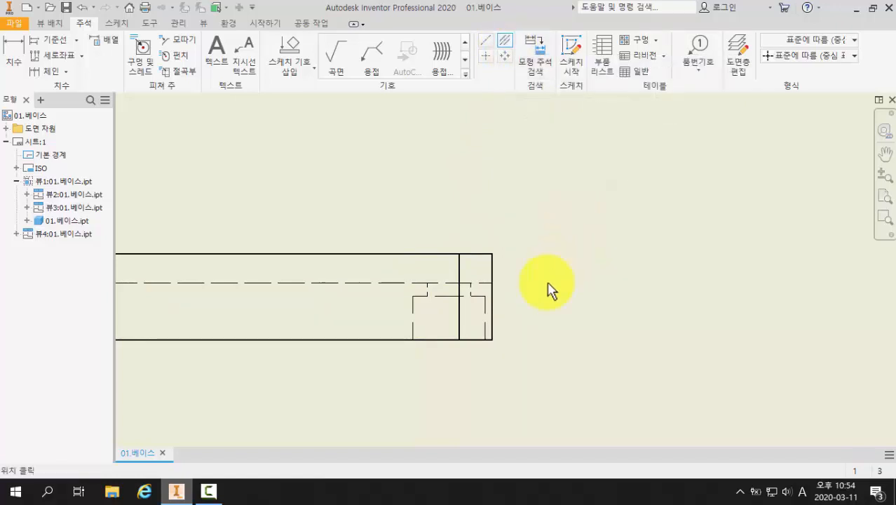
left_click(413, 307)
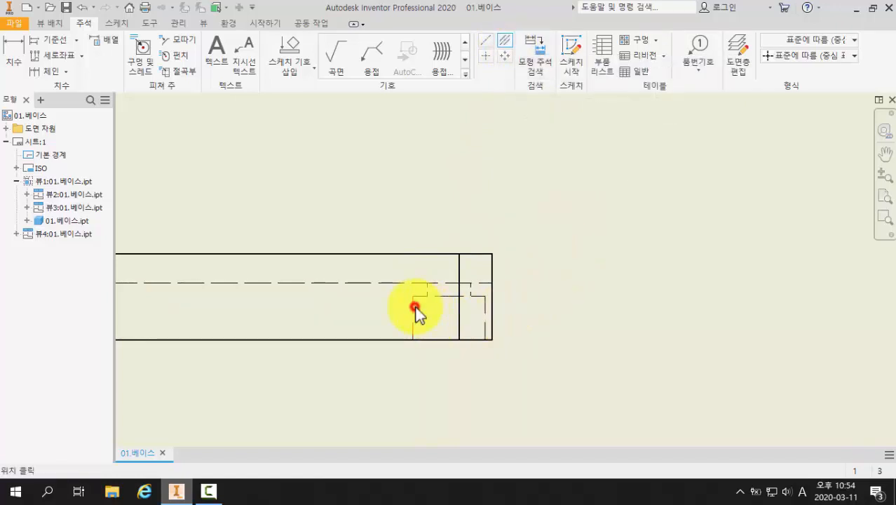
left_click(485, 308)
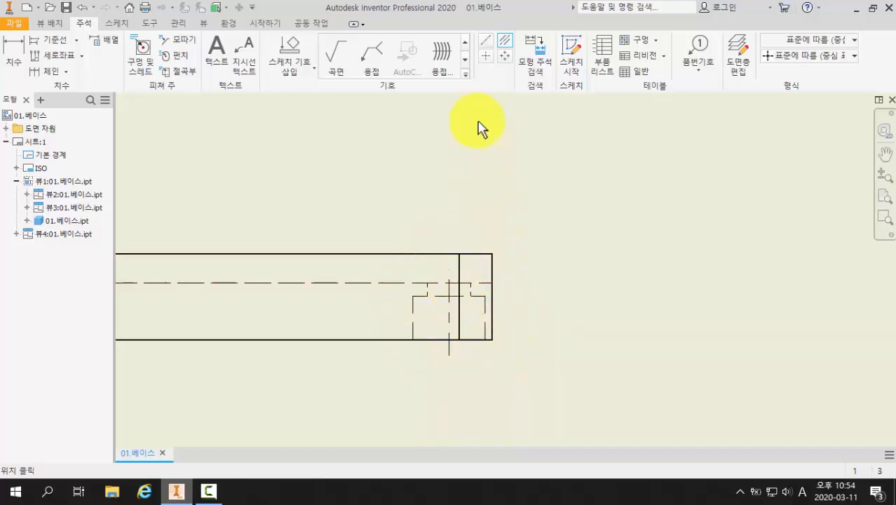
left_click(505, 42)
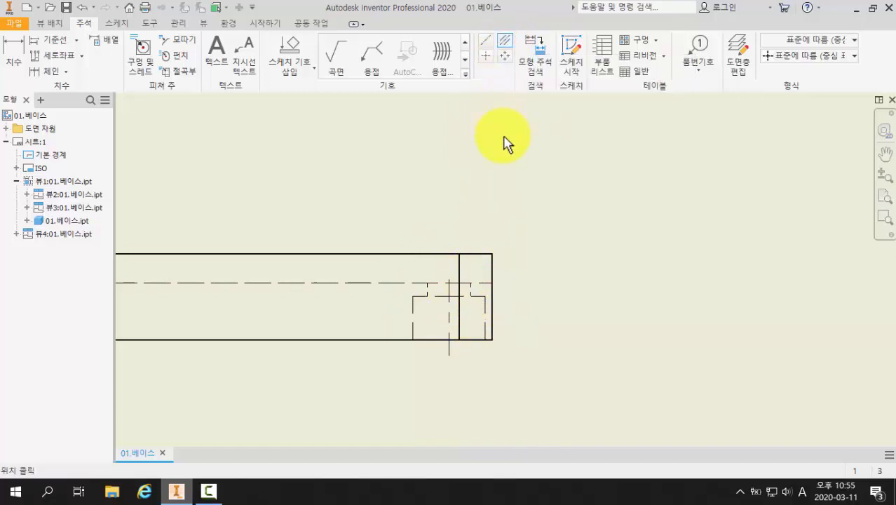
key("Escape")
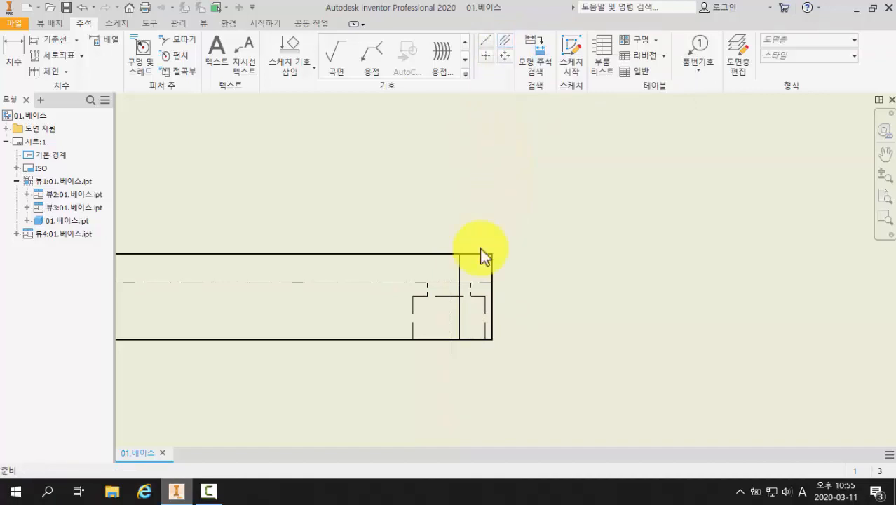
Step: Extend the upper end of the counterbore's vertical centerline slightly beyond the hidden slot line in the lower view
scroll(463, 322, "up", 3)
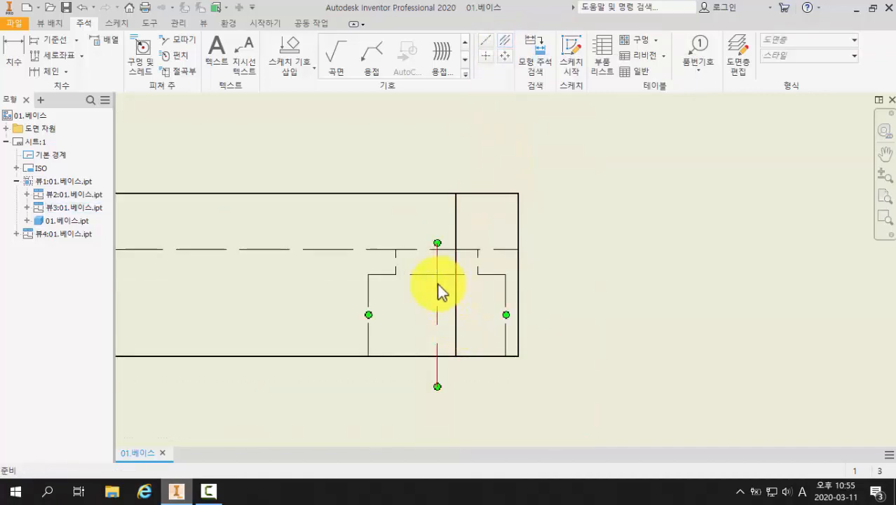
left_click(438, 242)
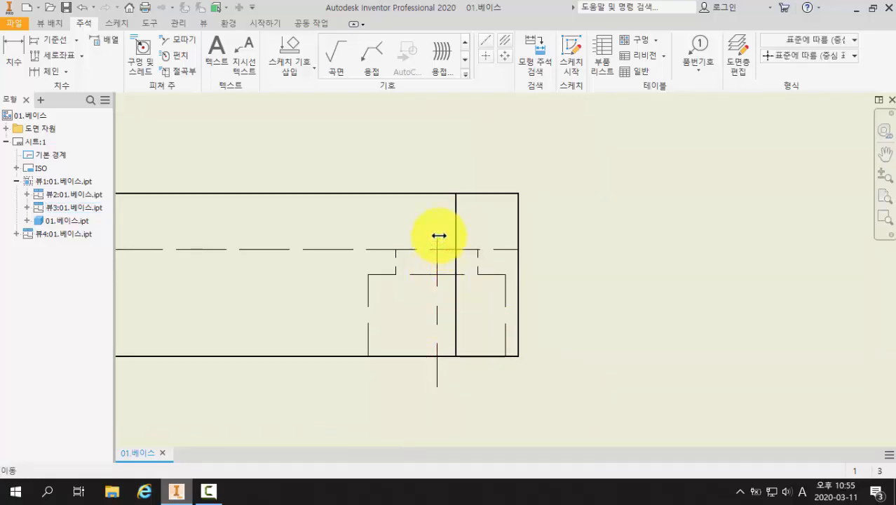
left_click_drag(441, 191, 437, 232)
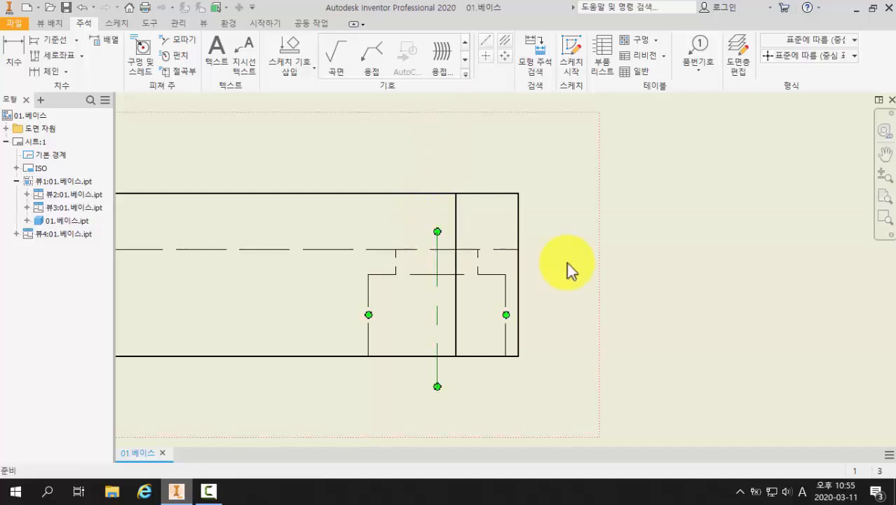
left_click(659, 284)
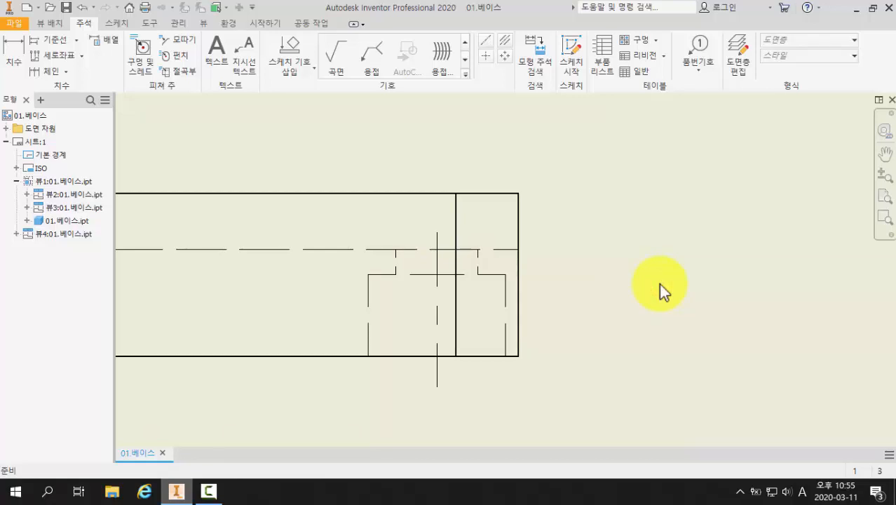
scroll(659, 284, "up", 3)
scroll(663, 282, "up", 2)
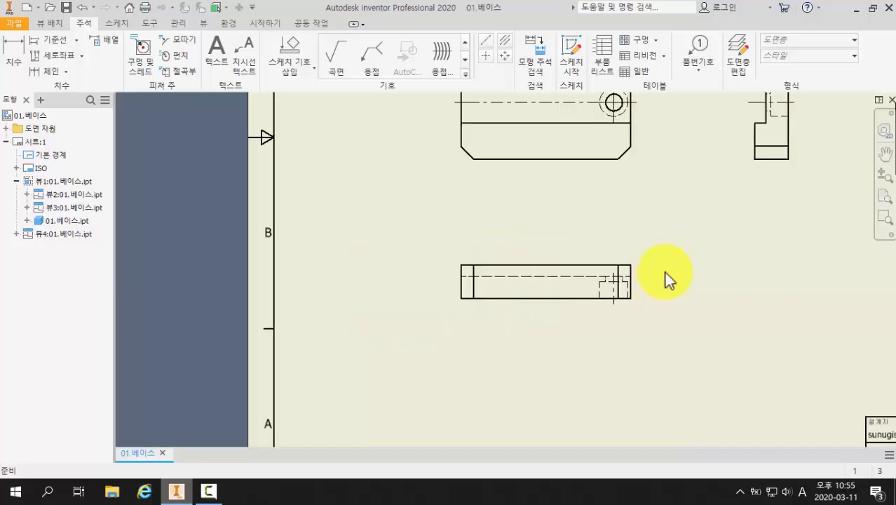
Step: Detach the side view's display style from the base view and set it to hidden lines removed
mouse_move(665, 279)
middle_mouse_down()
mouse_move(565, 359)
mouse_move(512, 365)
middle_mouse_up()
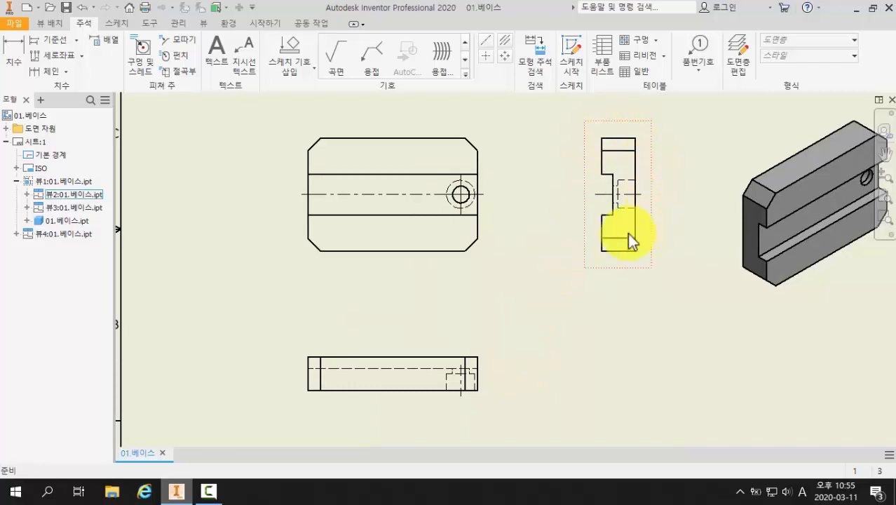
scroll(617, 188, "down", 2)
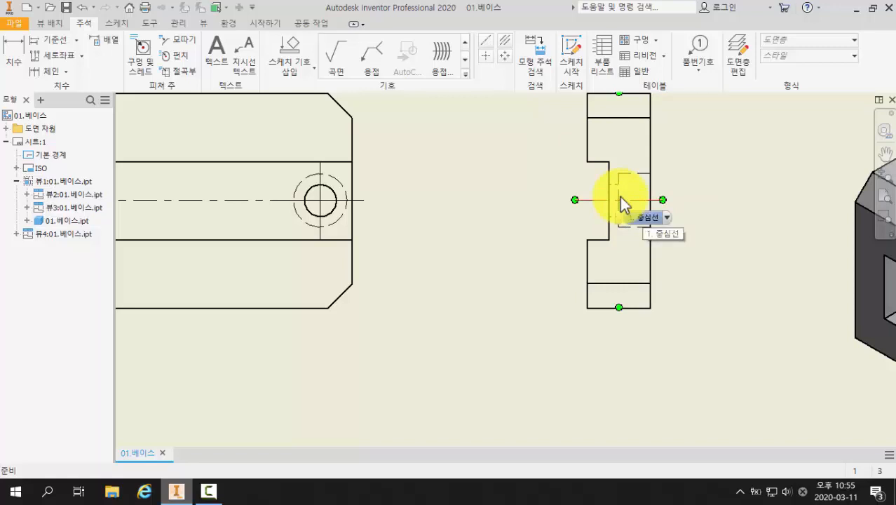
scroll(785, 266, "down", 3)
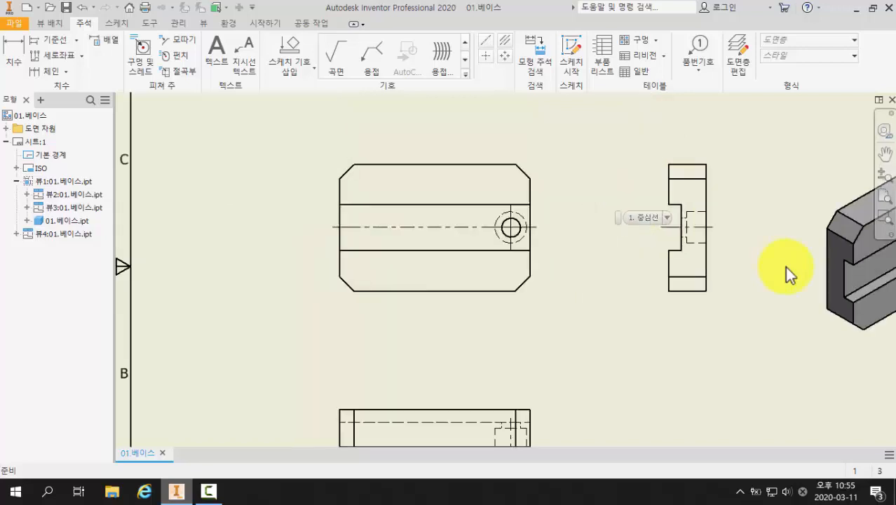
middle_click_drag(785, 265, 740, 262)
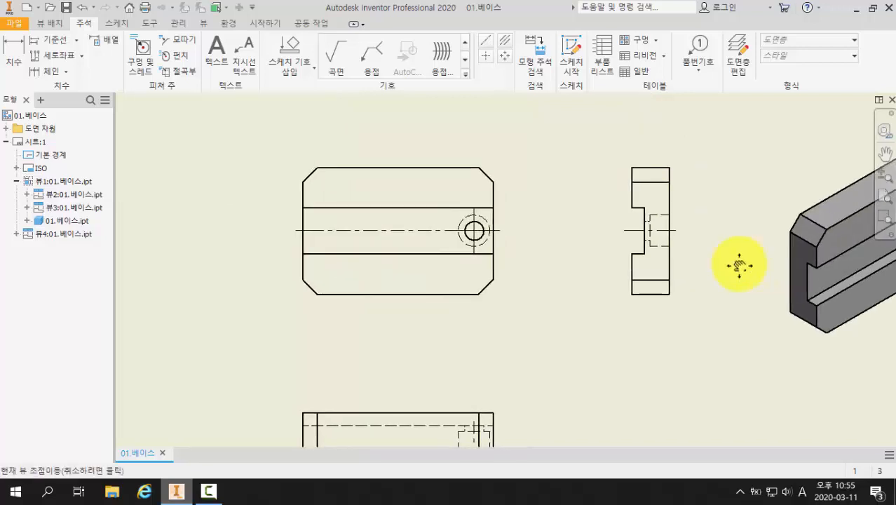
double_click(678, 193)
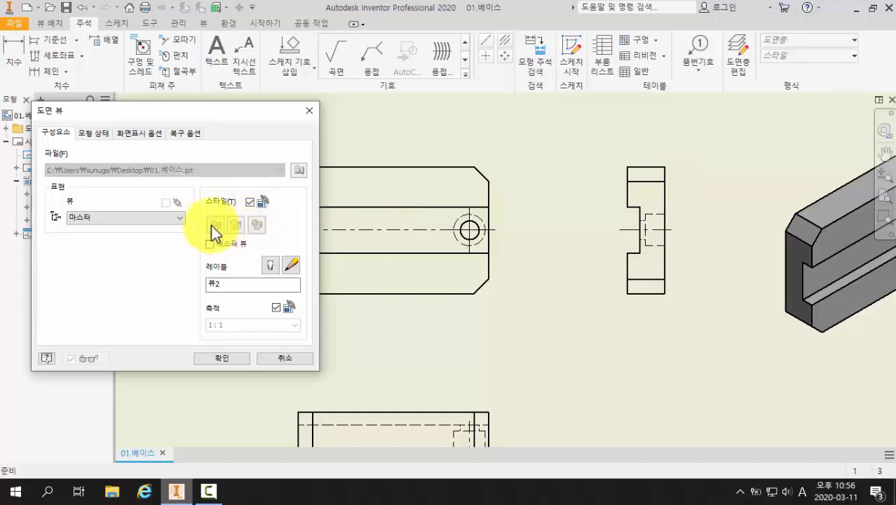
left_click(251, 202)
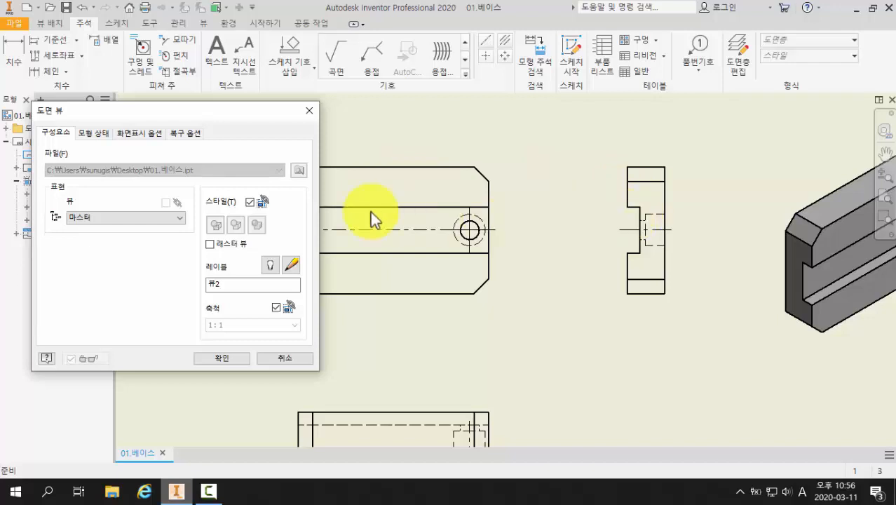
left_click(249, 202)
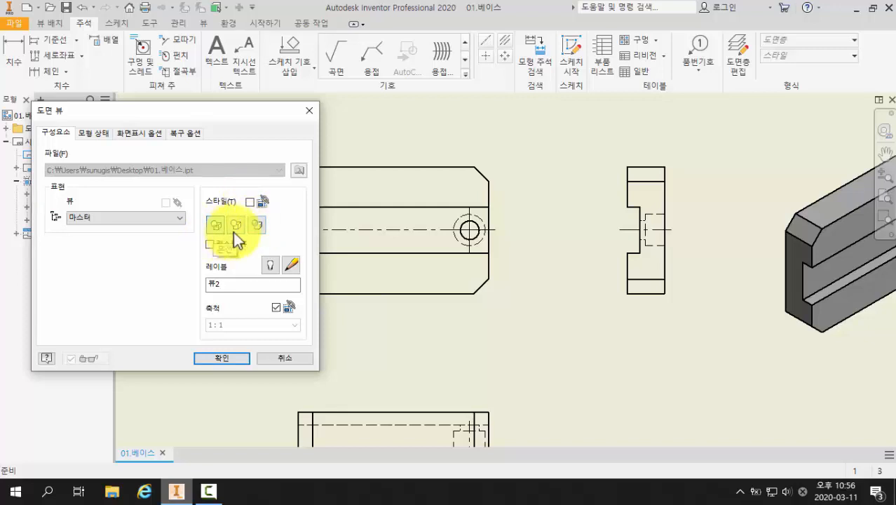
left_click(235, 226)
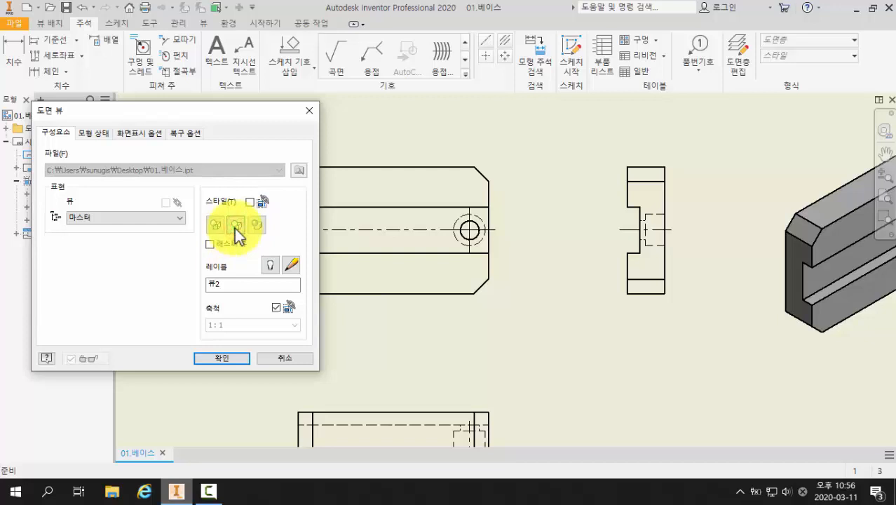
left_click(227, 358)
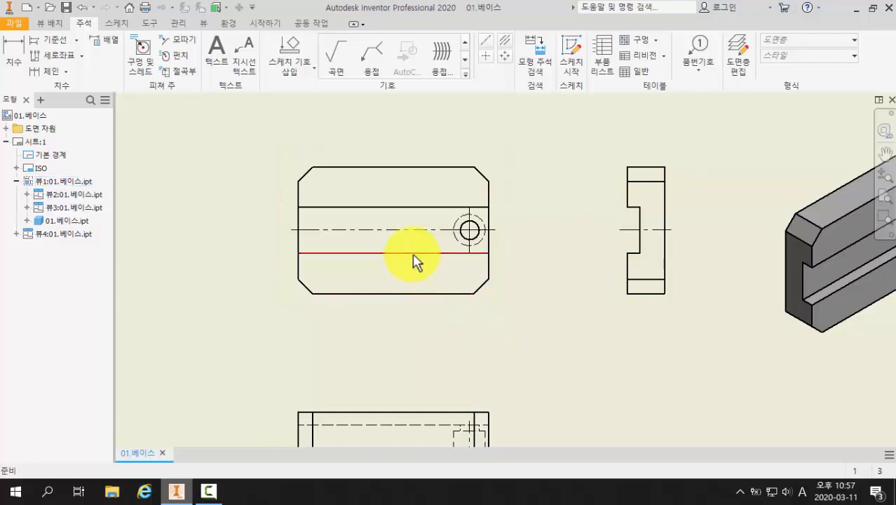
scroll(414, 260, "up", 3)
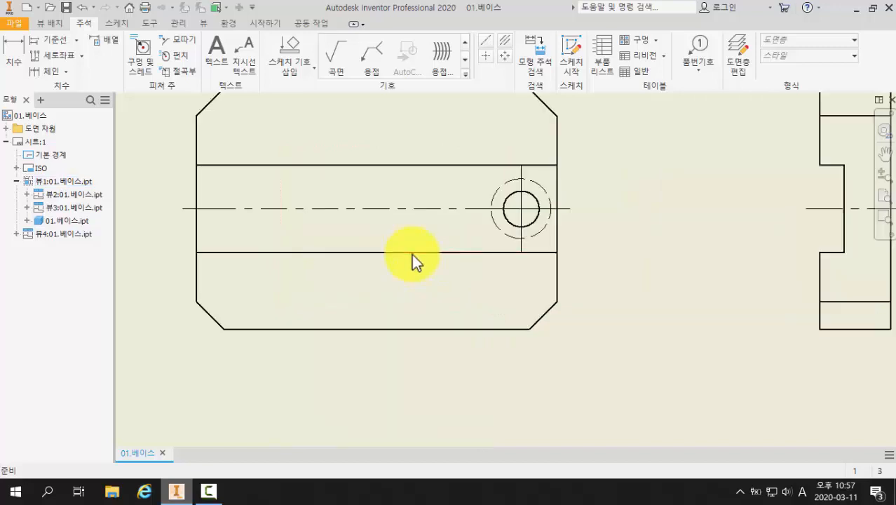
mouse_move(413, 258)
middle_mouse_down()
mouse_move(476, 322)
mouse_move(510, 327)
middle_mouse_up()
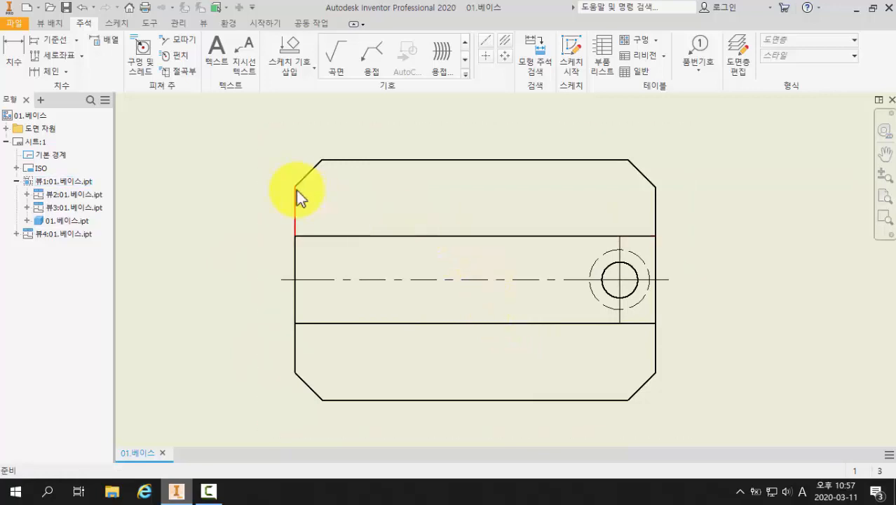
left_click(84, 24)
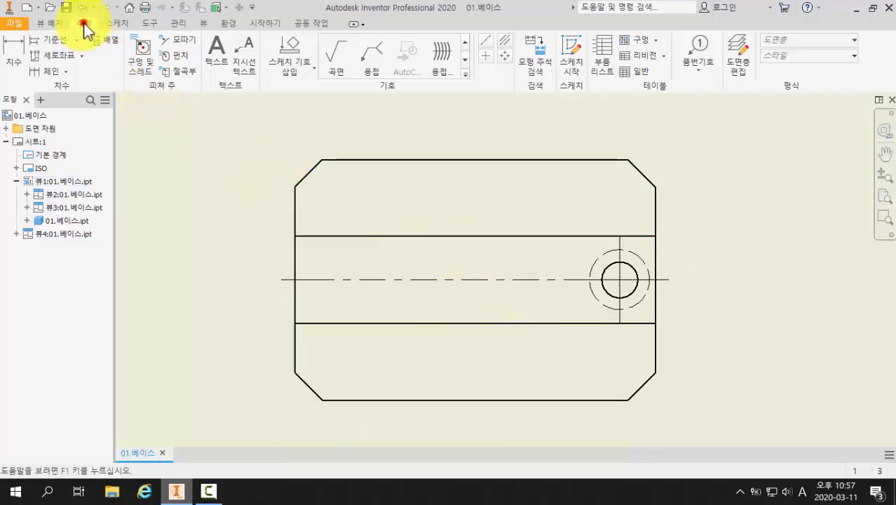
left_click(21, 63)
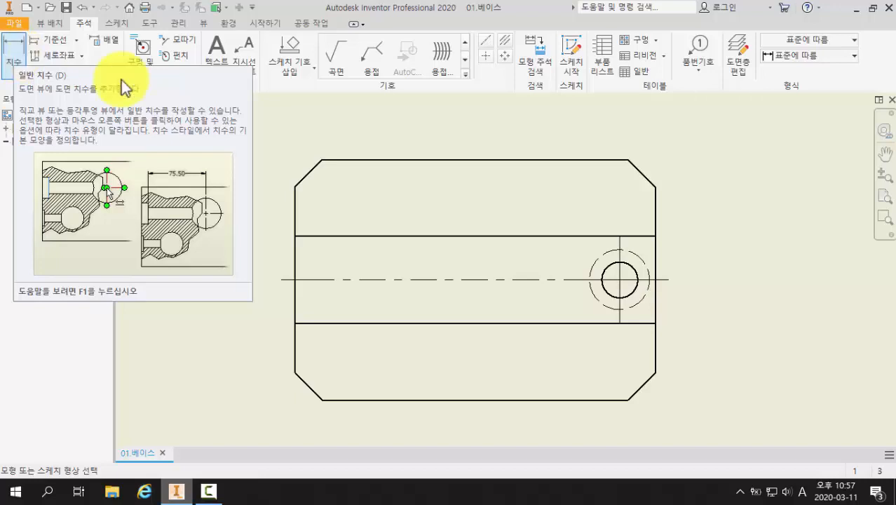
scroll(254, 117, "down", 3)
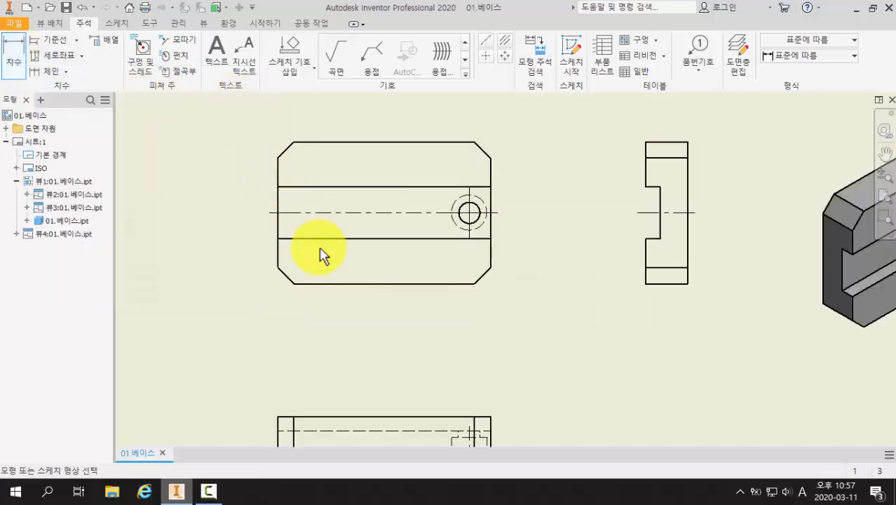
middle_click_drag(310, 206, 307, 114)
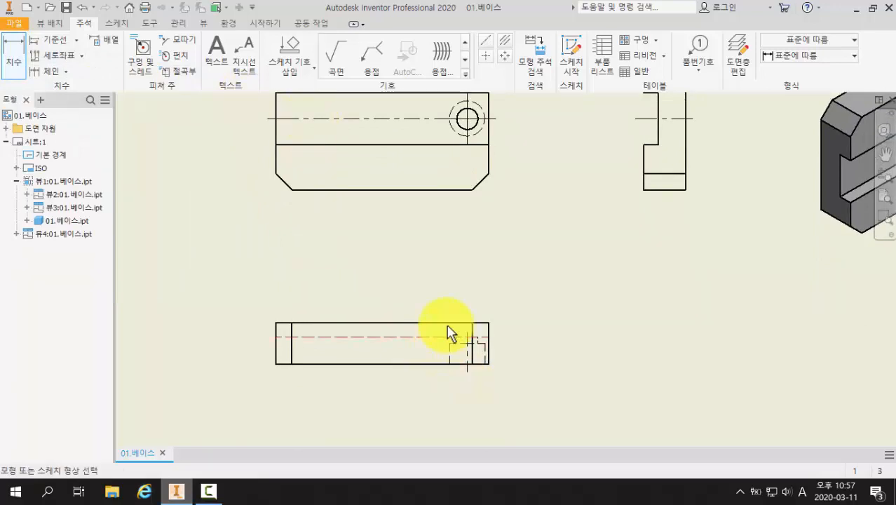
scroll(498, 370, "up", 3)
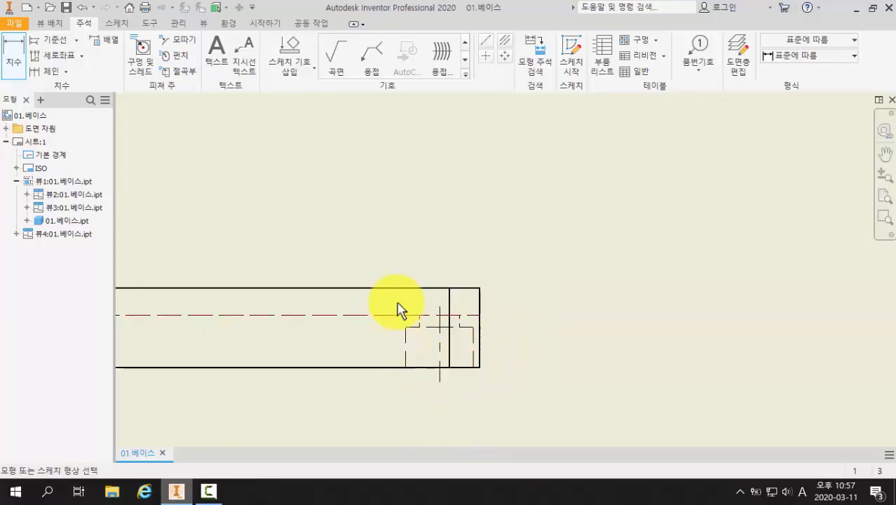
scroll(484, 309, "down", 2)
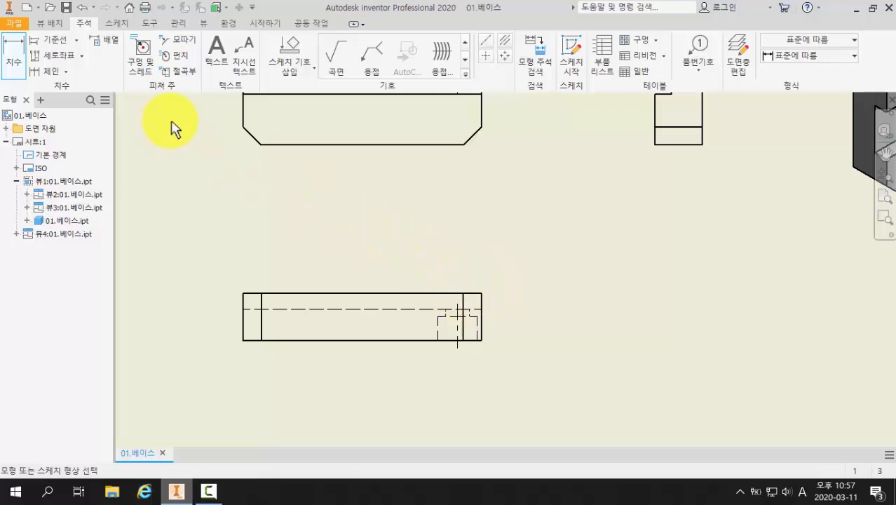
Step: Start a sketch attached to the projected view below the base view
left_click(51, 25)
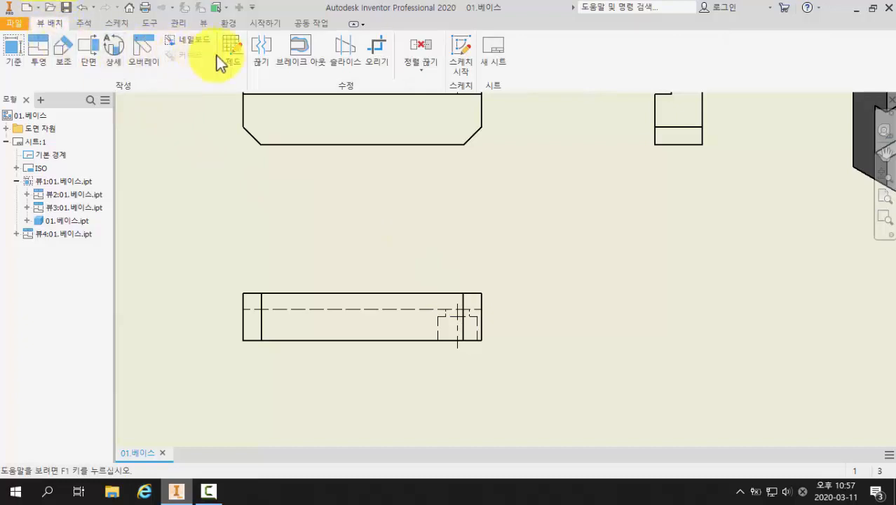
left_click(462, 55)
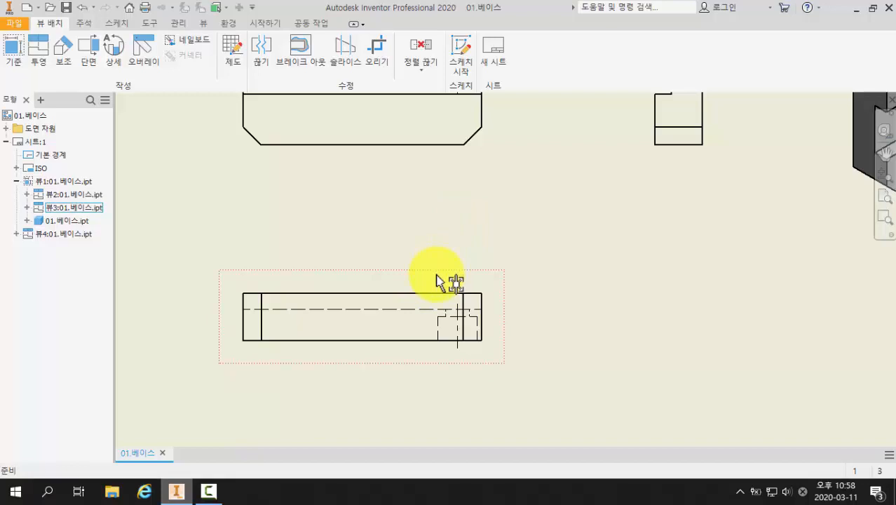
left_click(406, 327)
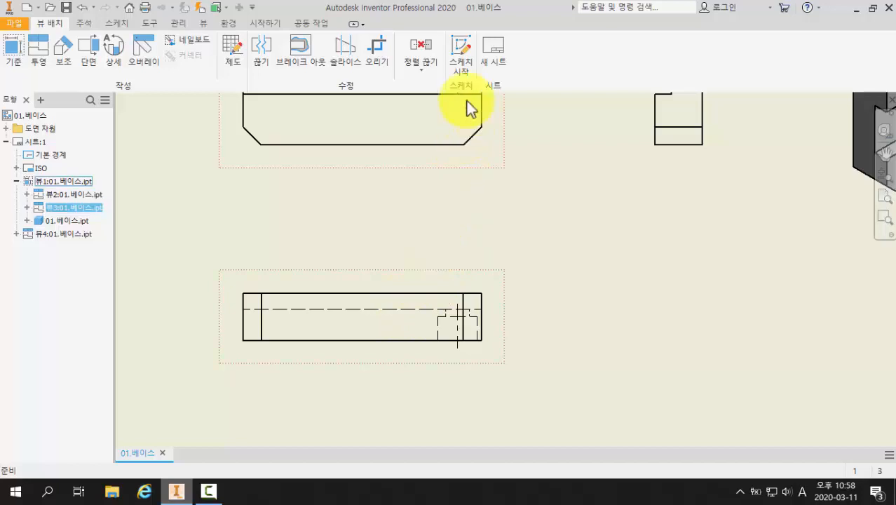
left_click(462, 60)
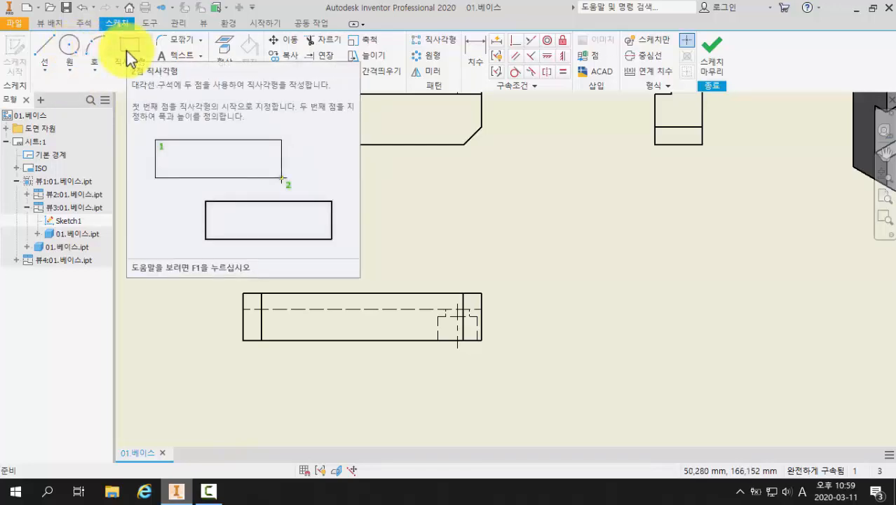
Step: Draw a closed interpolation spline around the counterbore end of the lower view, extending past its outer edges, and finish the sketch
left_click(45, 70)
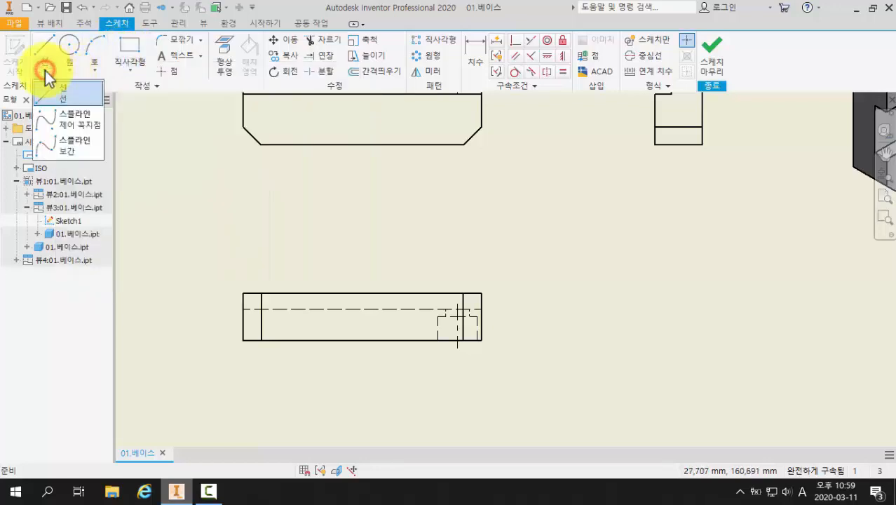
left_click(78, 146)
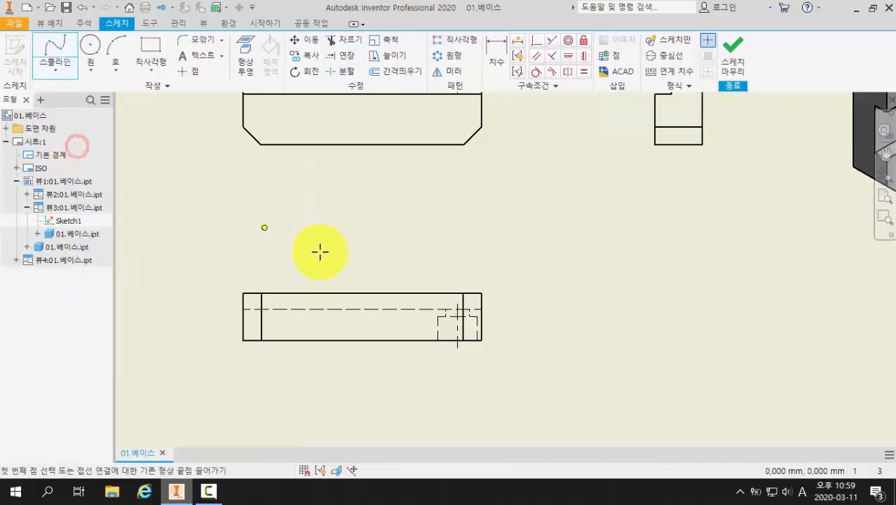
left_click(426, 275)
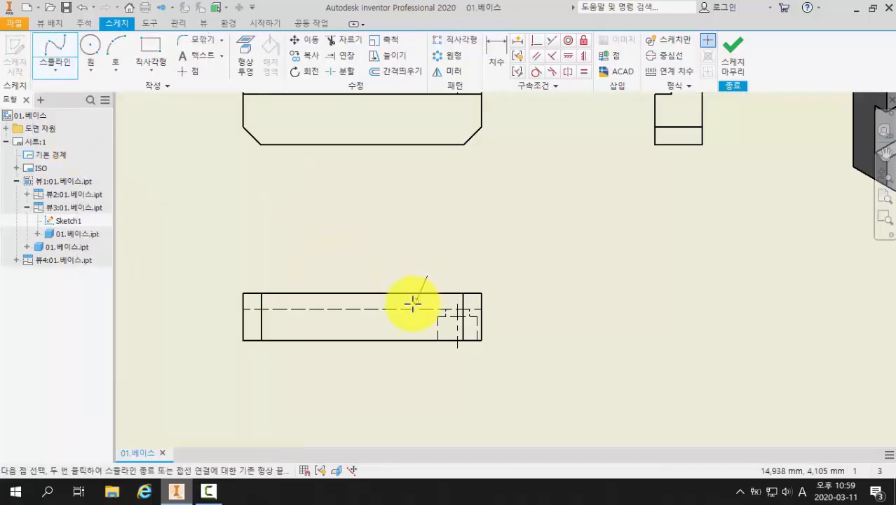
left_click(412, 302)
left_click(415, 326)
left_click(419, 359)
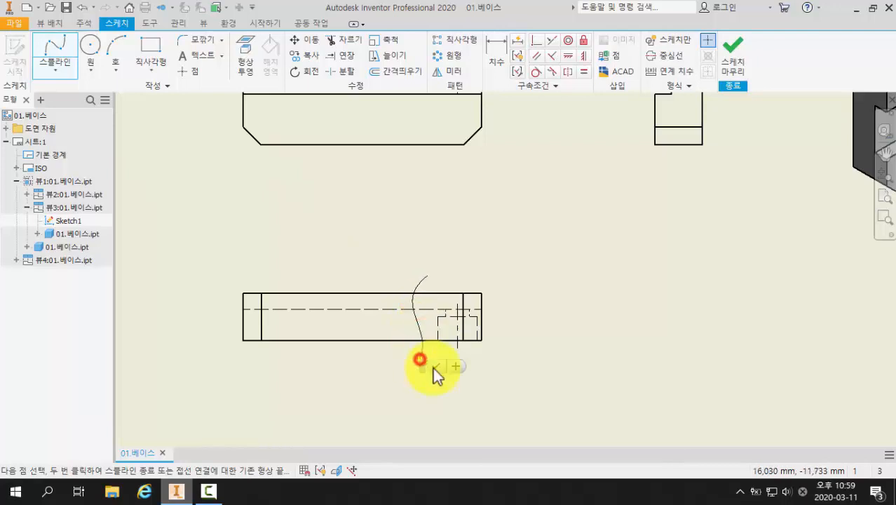
left_click(488, 372)
left_click(516, 325)
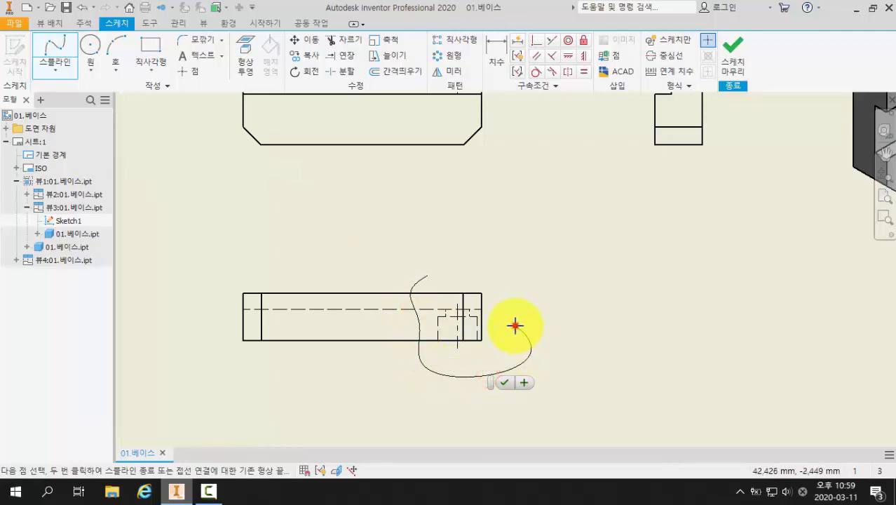
left_click(495, 273)
left_click(456, 267)
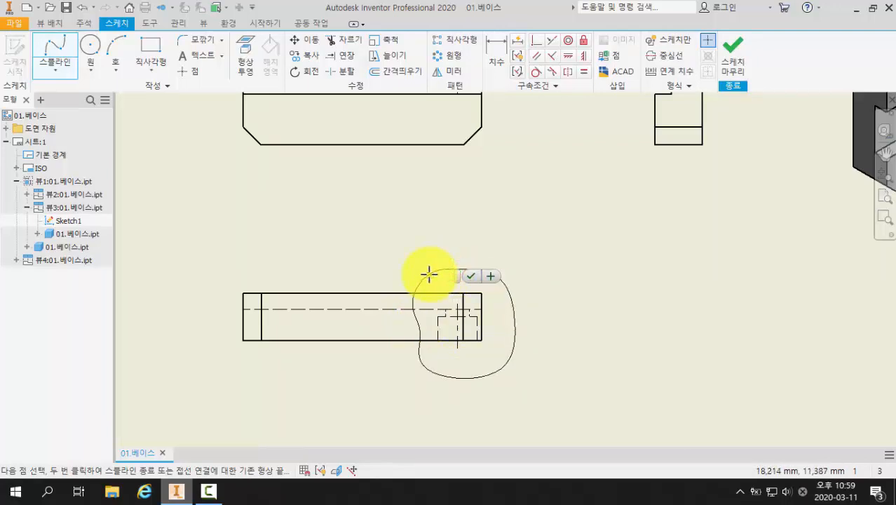
left_click(428, 275)
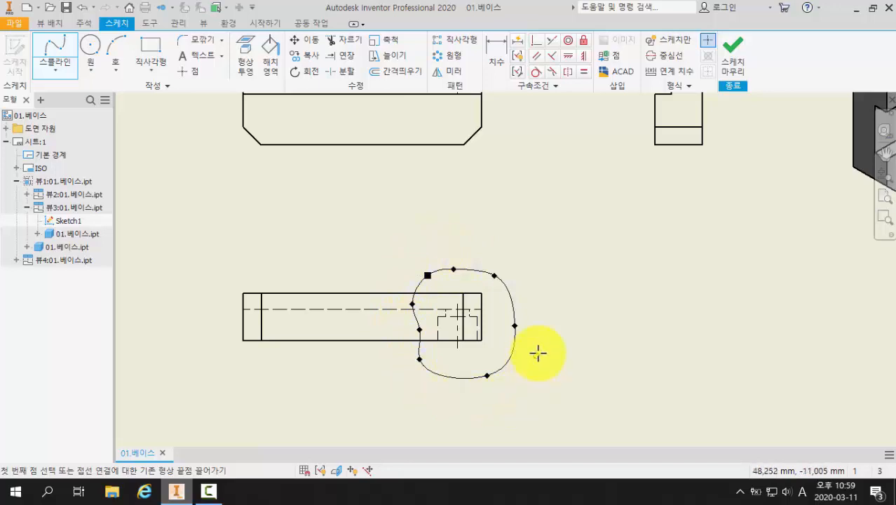
left_click(739, 73)
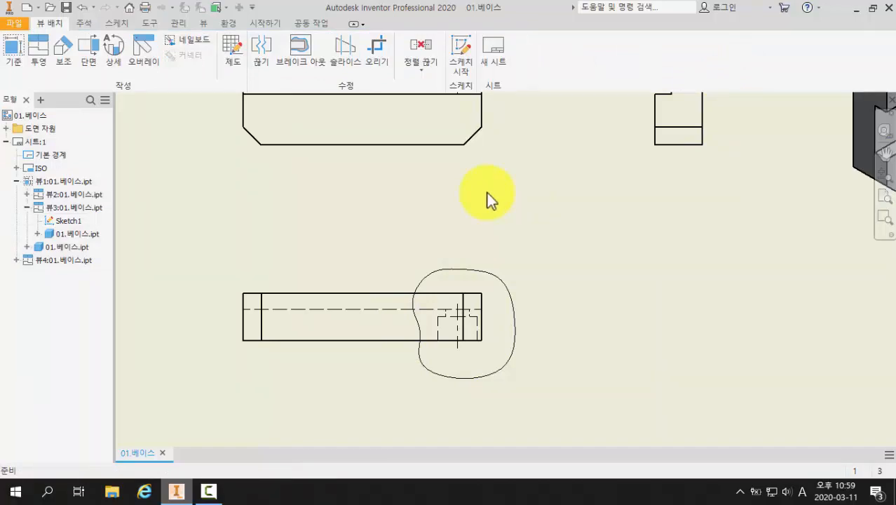
Step: Create a break out in the lower view from the closed spline, with its depth start point on the base view's dashed counterbore circle
left_click(301, 54)
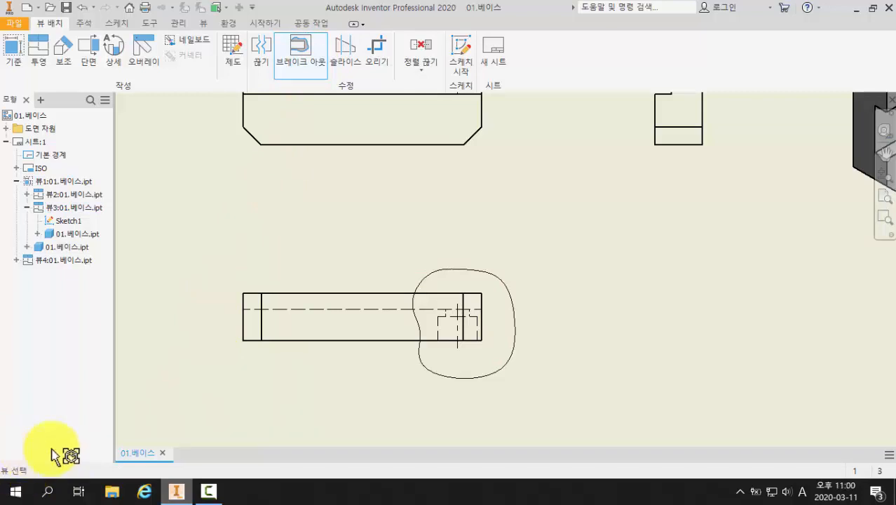
left_click(385, 322)
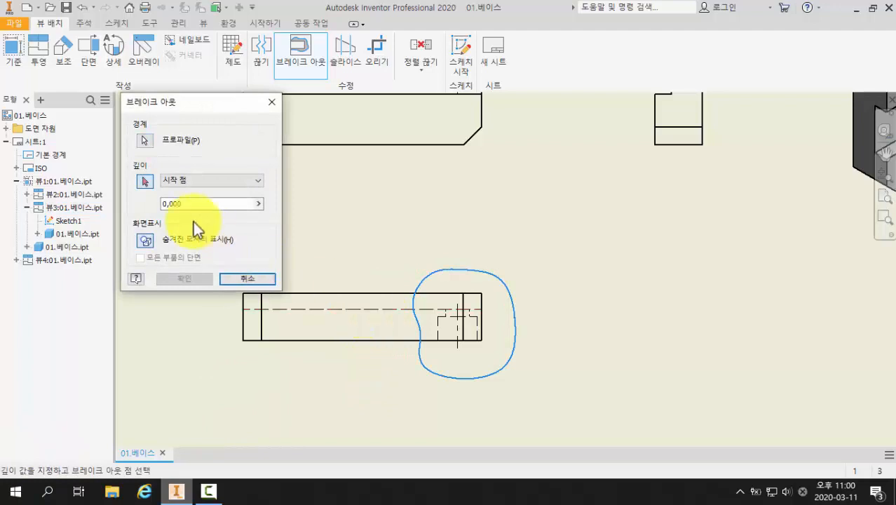
left_click(147, 183)
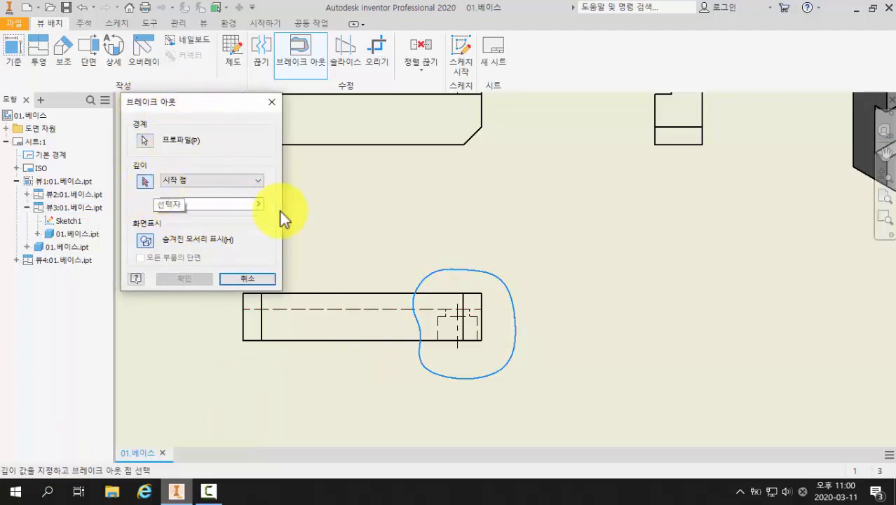
middle_click_drag(356, 196, 390, 255)
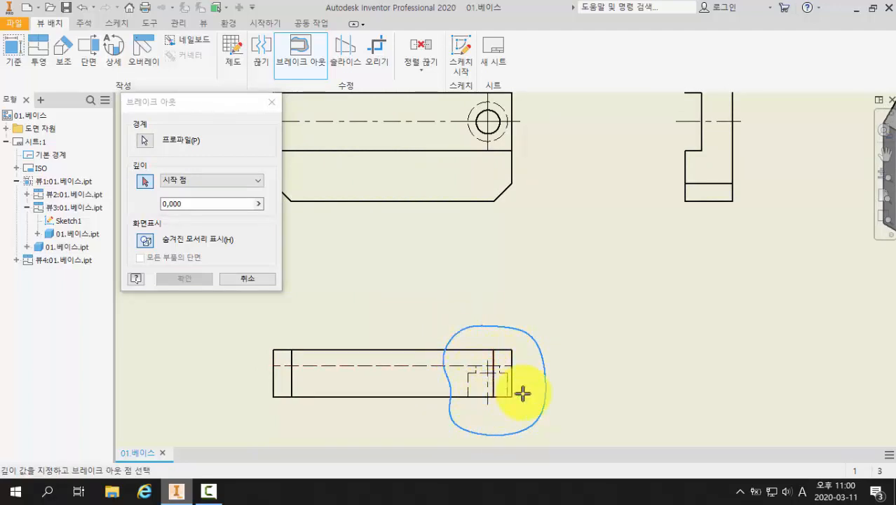
middle_click_drag(523, 393, 527, 404)
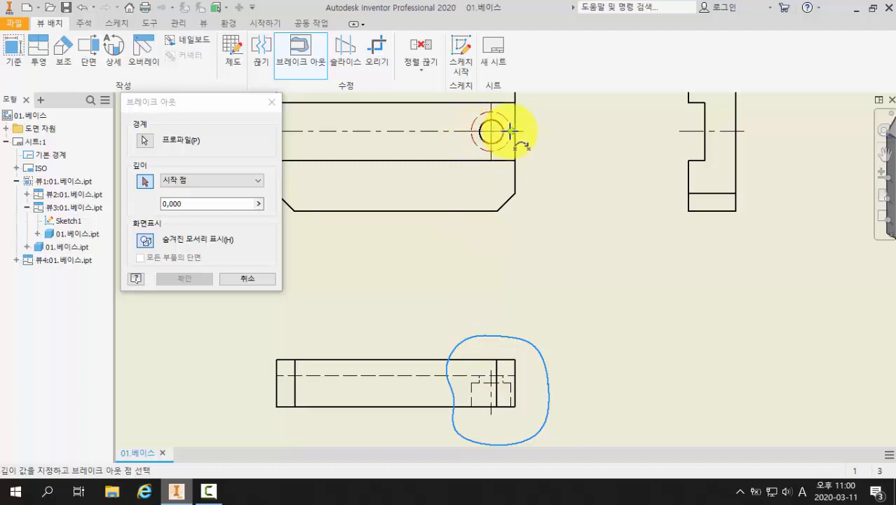
left_click(469, 132)
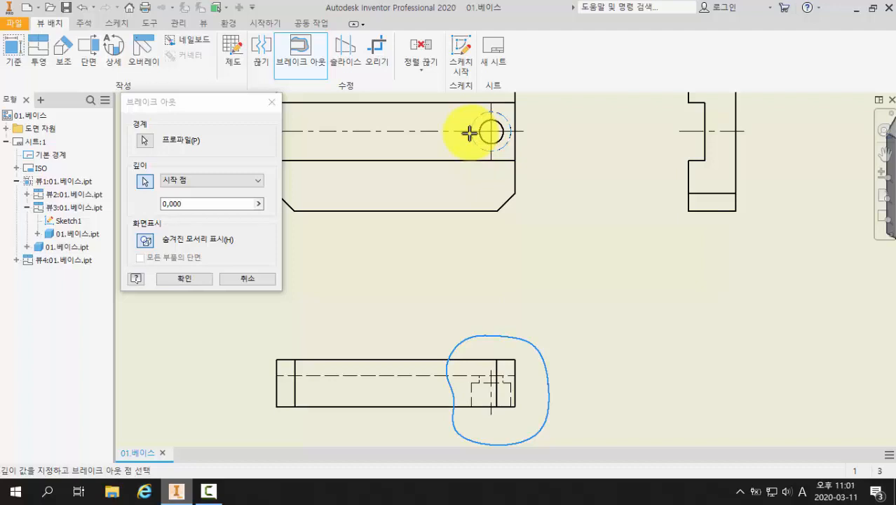
left_click(184, 279)
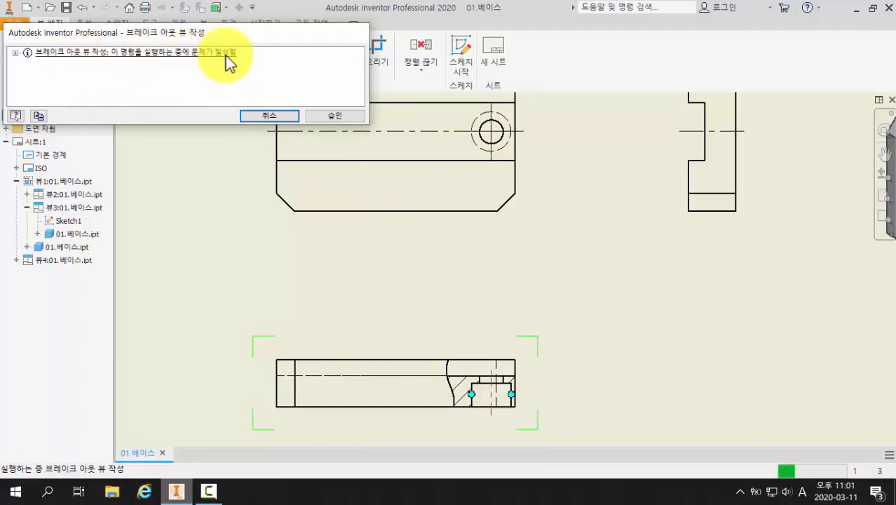
left_click(324, 116)
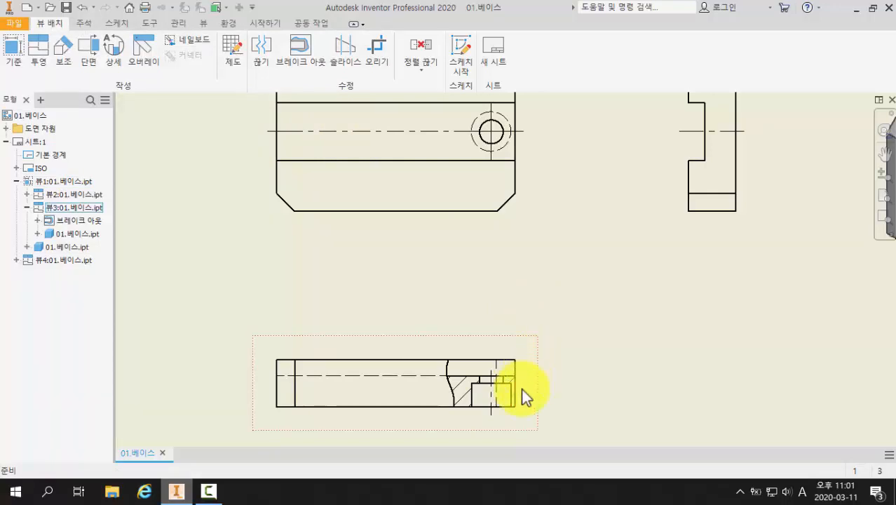
Step: Hide the vertical dashed chamfer edge line beside the counterbore's centerline in the lower view's break out
scroll(479, 414, "down", 3)
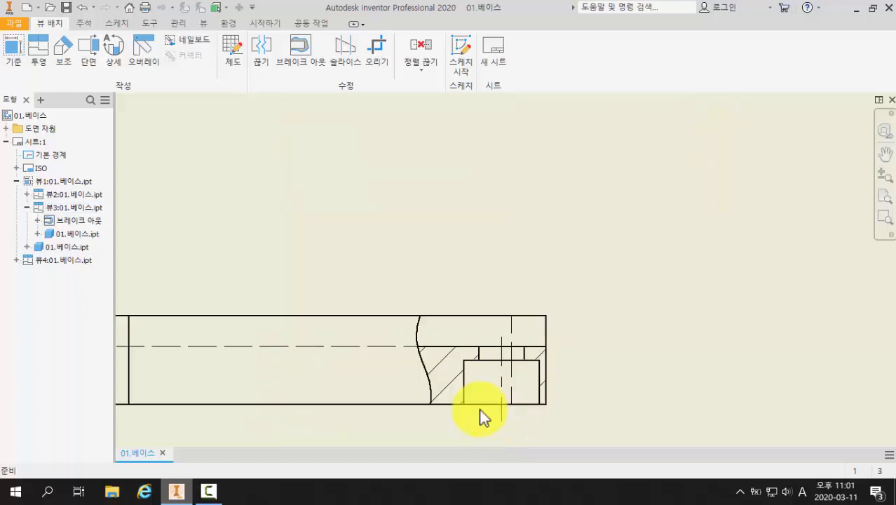
scroll(544, 403, "down", 2)
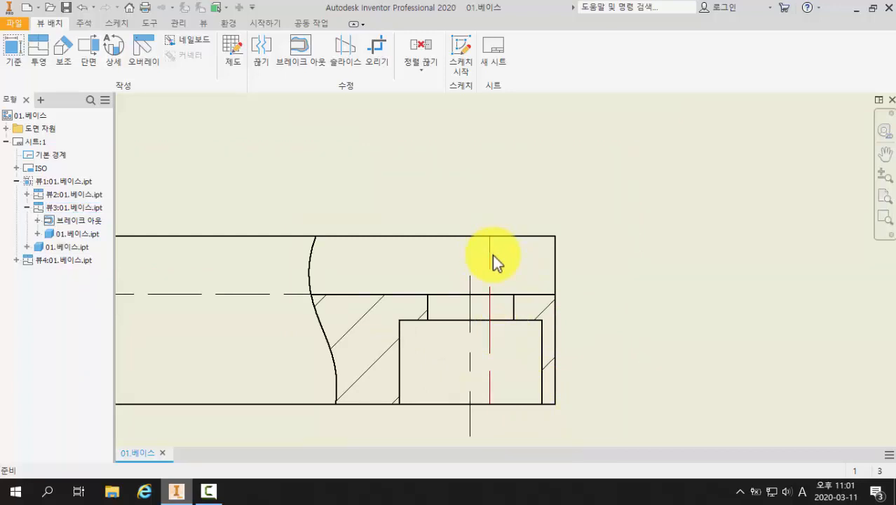
scroll(493, 261, "up", 2)
scroll(492, 261, "down", 1)
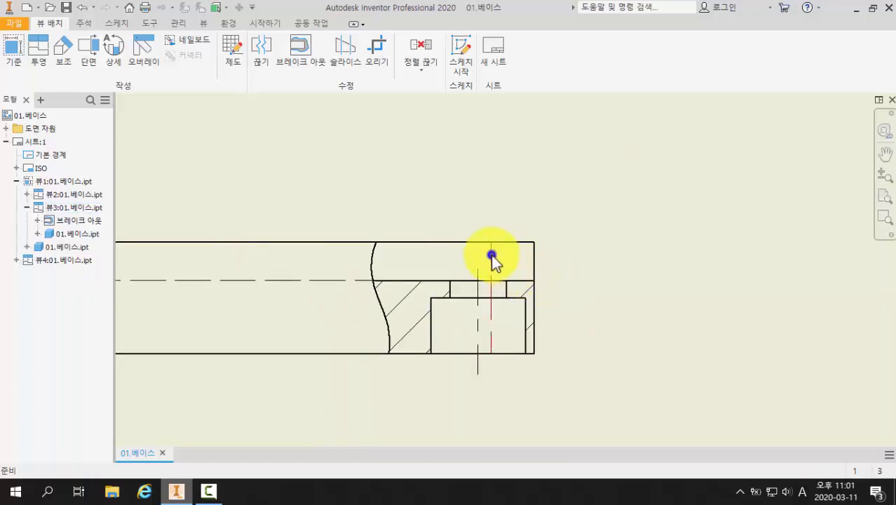
right_click(492, 256)
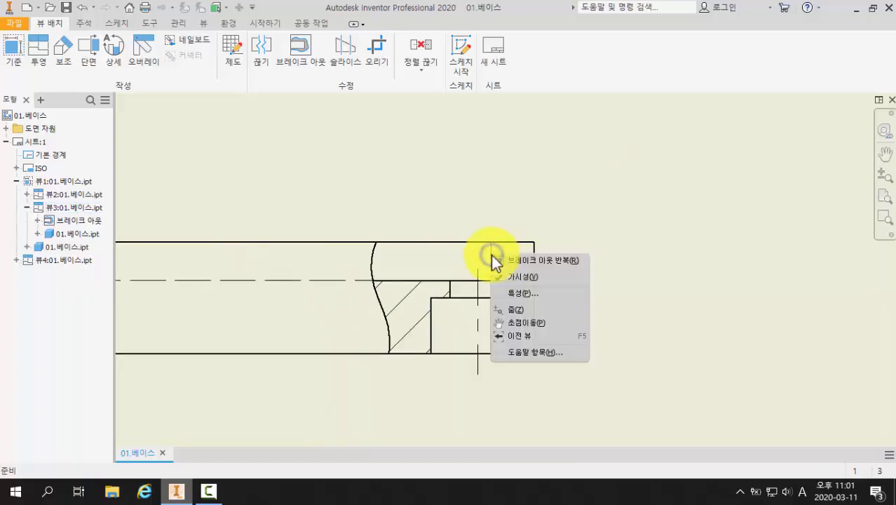
left_click(524, 278)
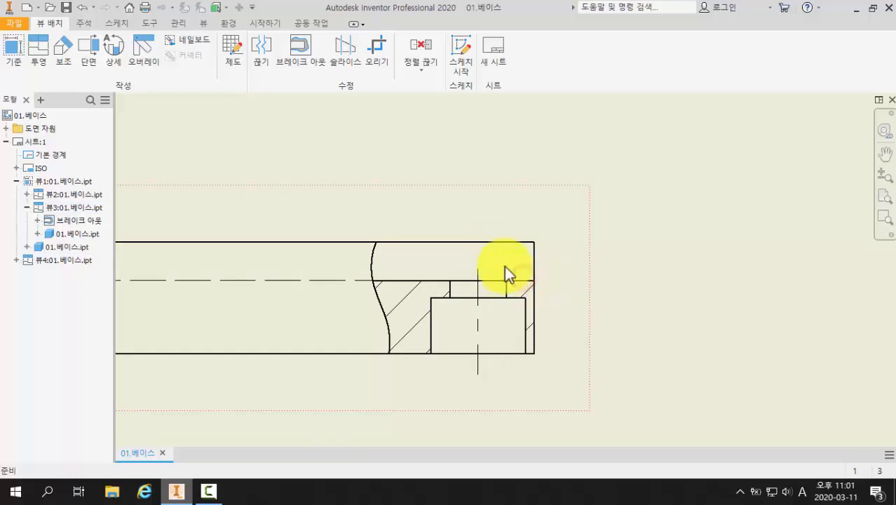
right_click(510, 216)
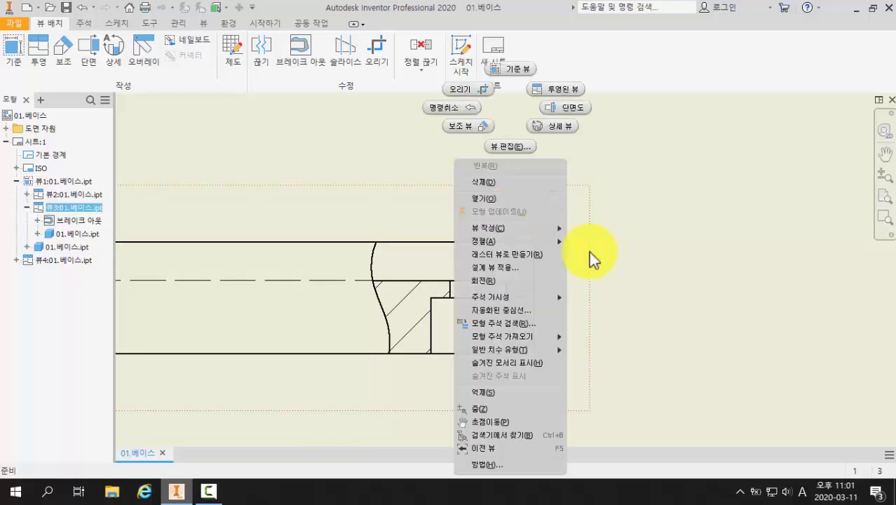
left_click(669, 290)
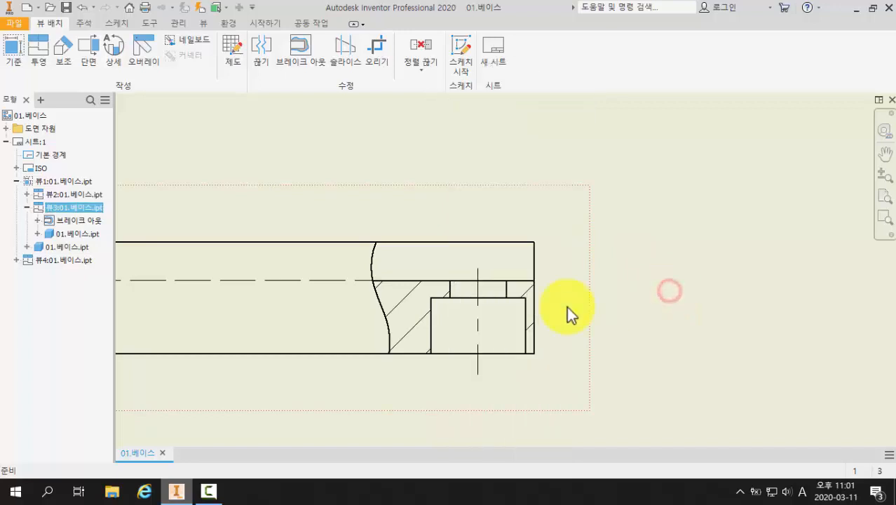
Step: Dimension the slot's width between its two horizontal edges in the base view, placing the dimension outside the edge nearest the hole
scroll(567, 307, "up", 4)
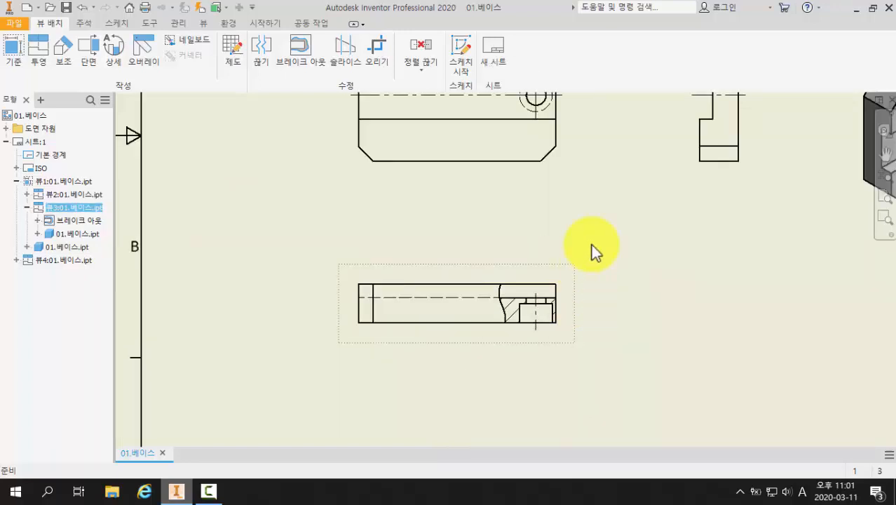
middle_click_drag(592, 223, 540, 302)
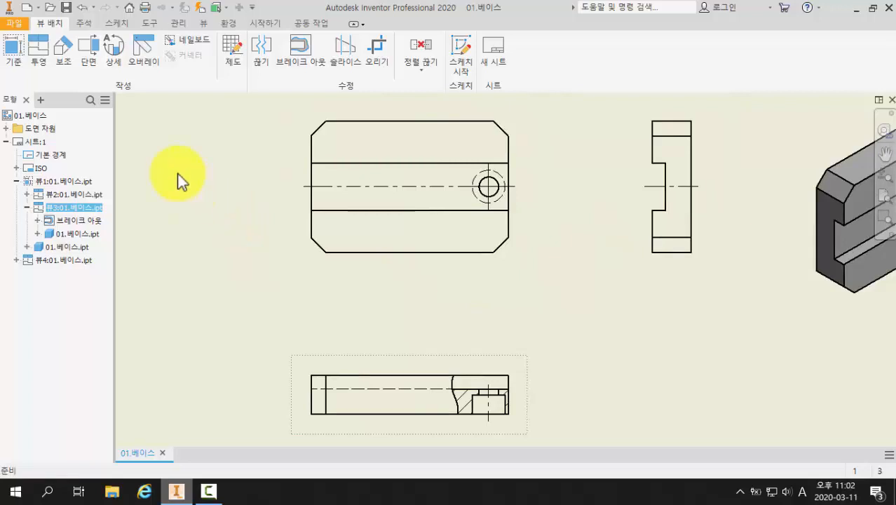
left_click(84, 23)
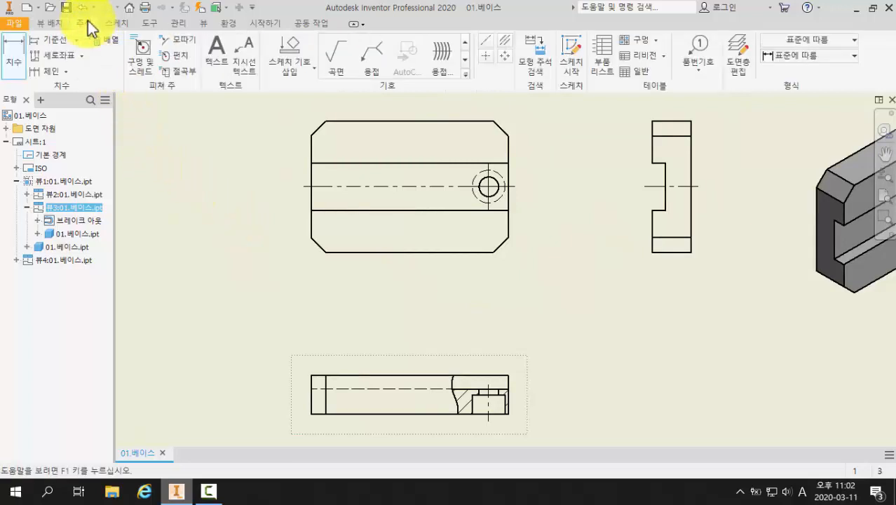
left_click(17, 62)
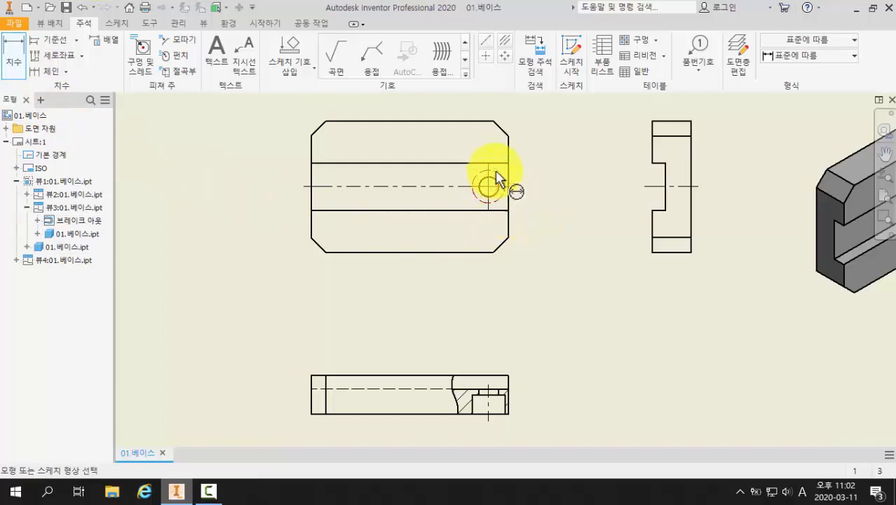
left_click(453, 163)
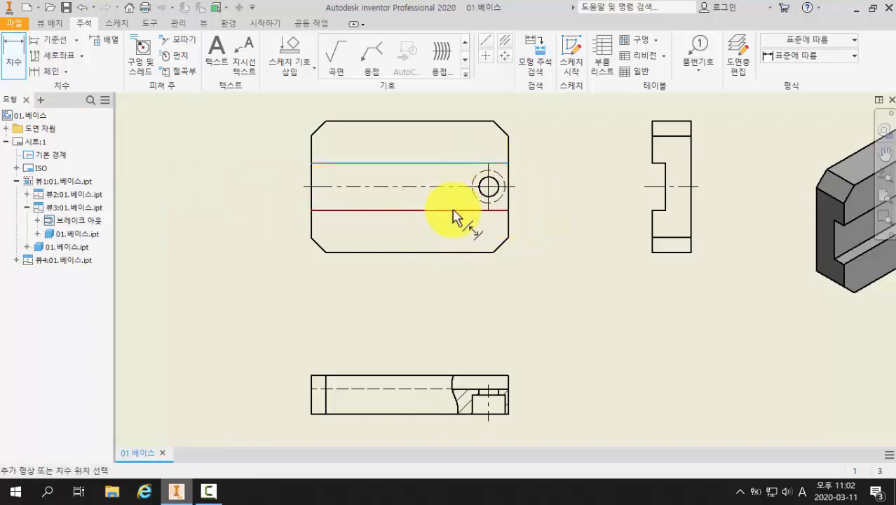
left_click(453, 209)
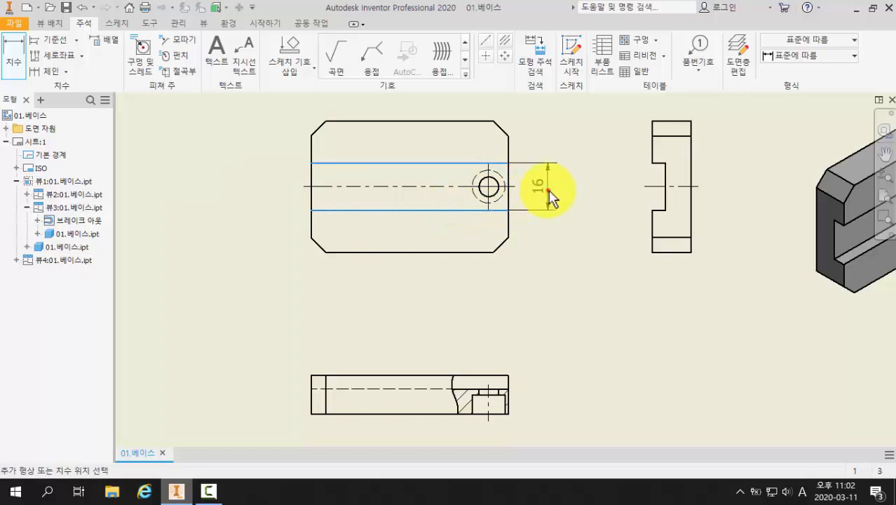
left_click(546, 191)
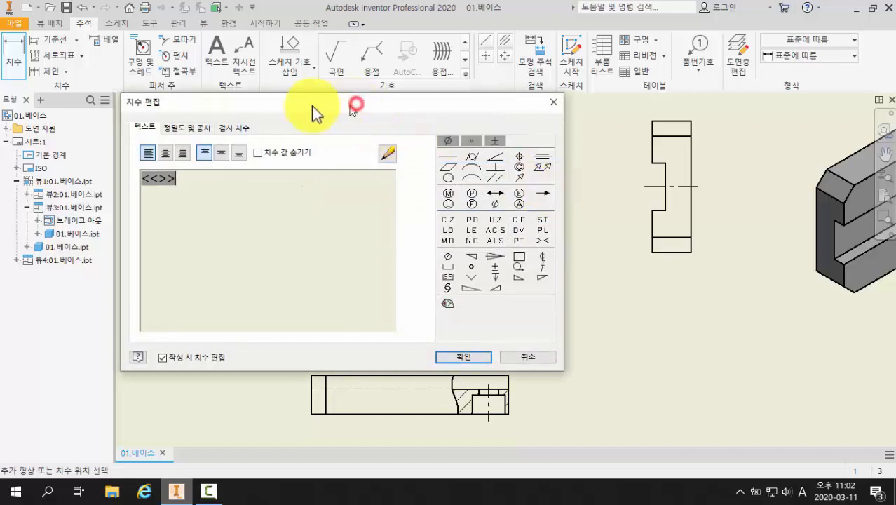
Step: Add H7 after the slot width's value, enclose the whole dimension text in parentheses, and accept it
left_click_drag(350, 108, 302, 107)
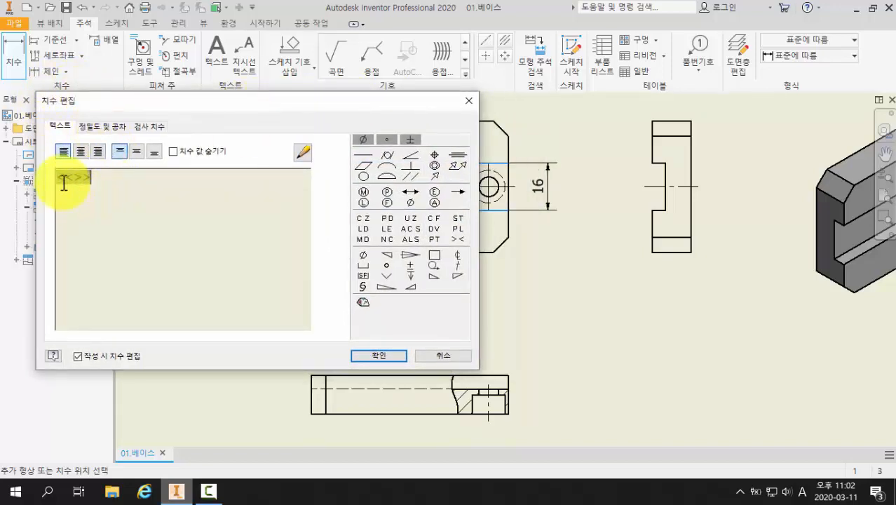
left_click(61, 176)
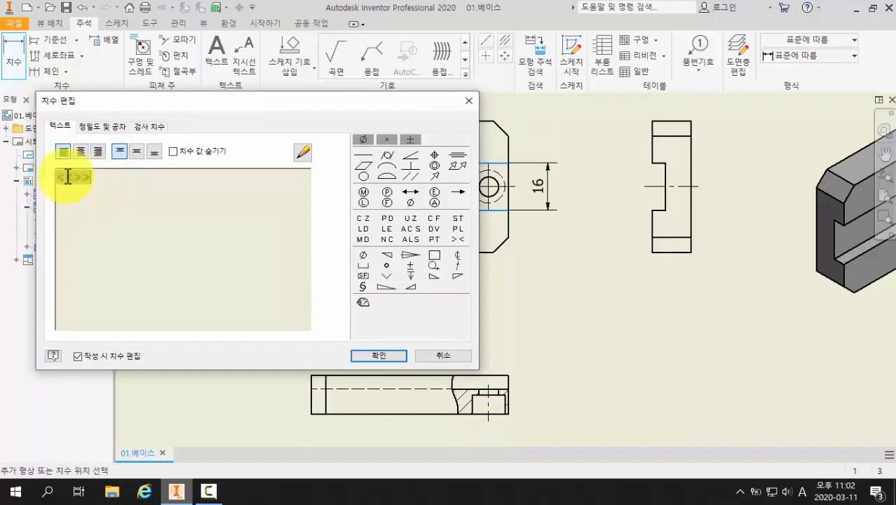
left_click(93, 176)
left_click_drag(75, 176, 54, 180)
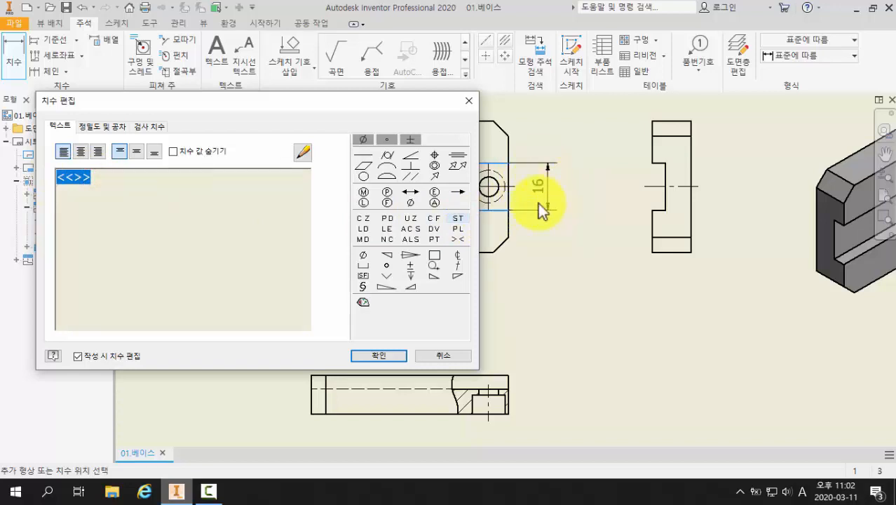
left_click(97, 181)
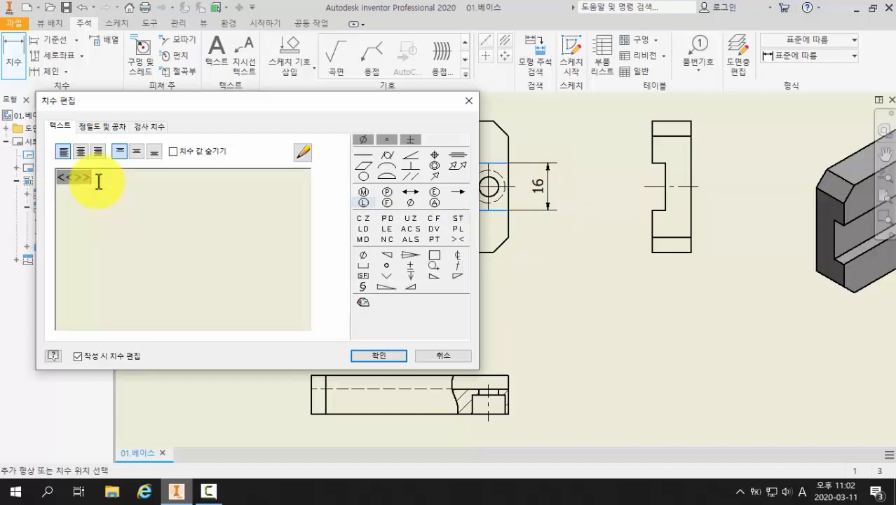
type("H7")
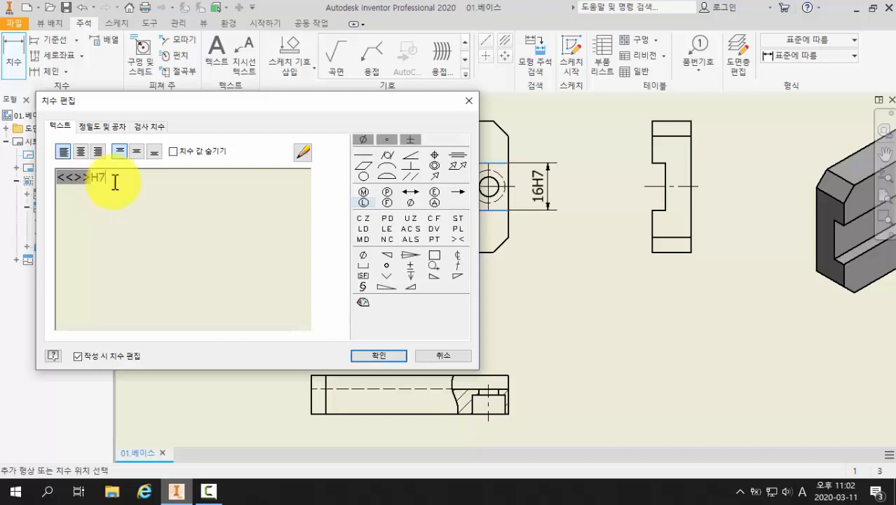
type(")")
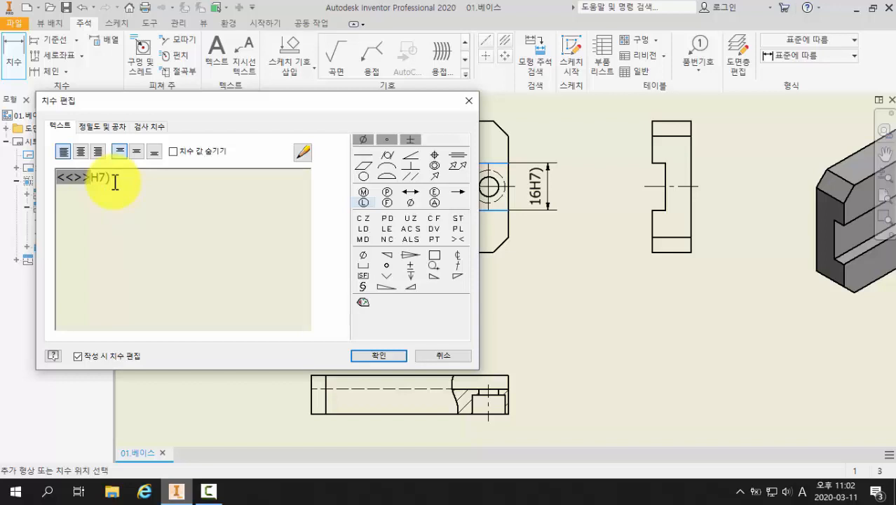
type("(")
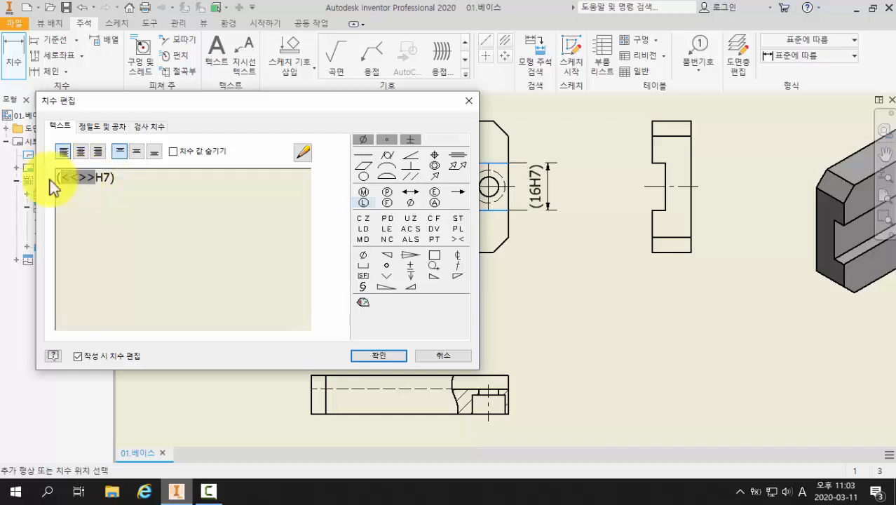
left_click_drag(60, 178, 113, 187)
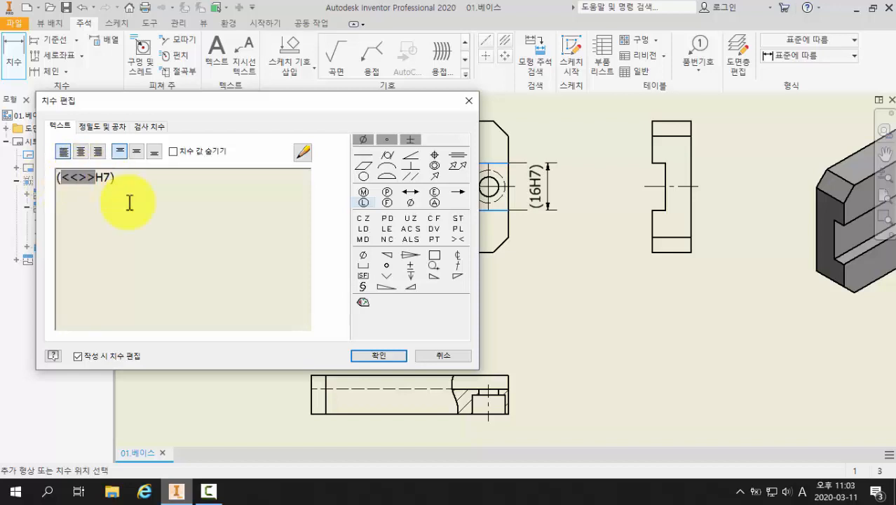
left_click(377, 357)
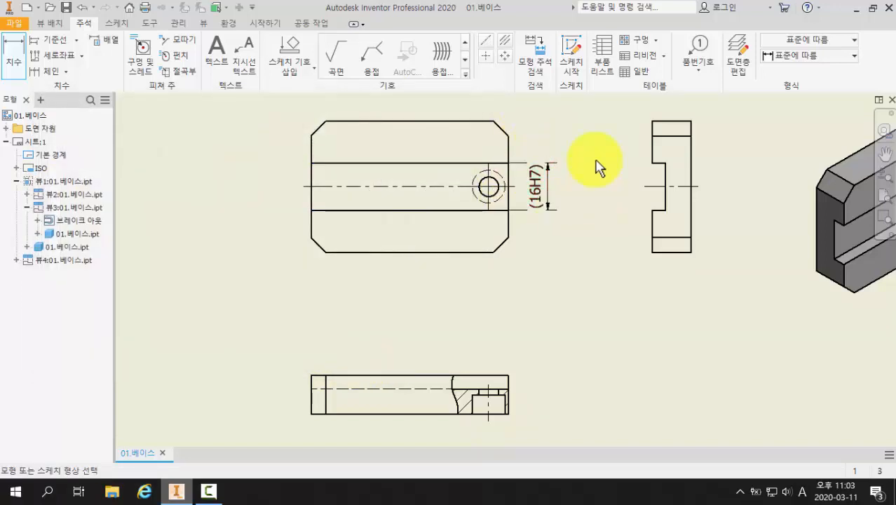
Step: Dimension the base view's overall height between its outer horizontal edges, placed outside the slot width dimension
left_click(466, 122)
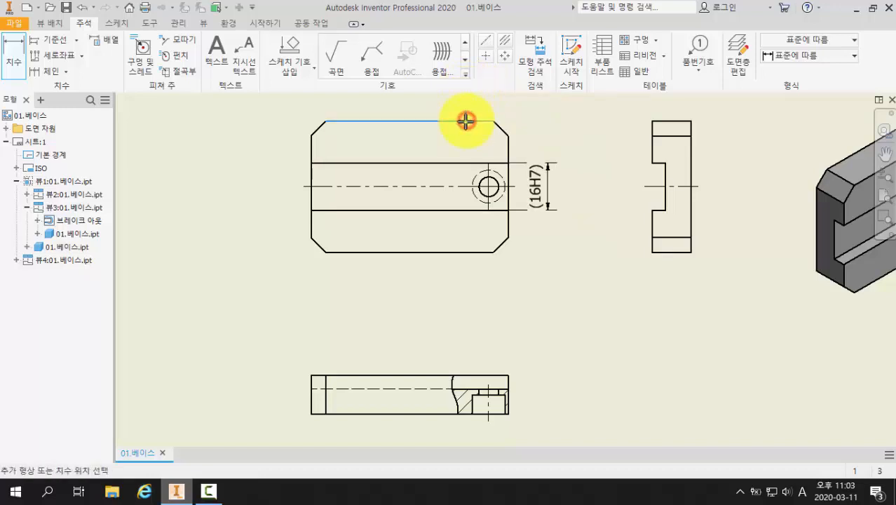
left_click(463, 252)
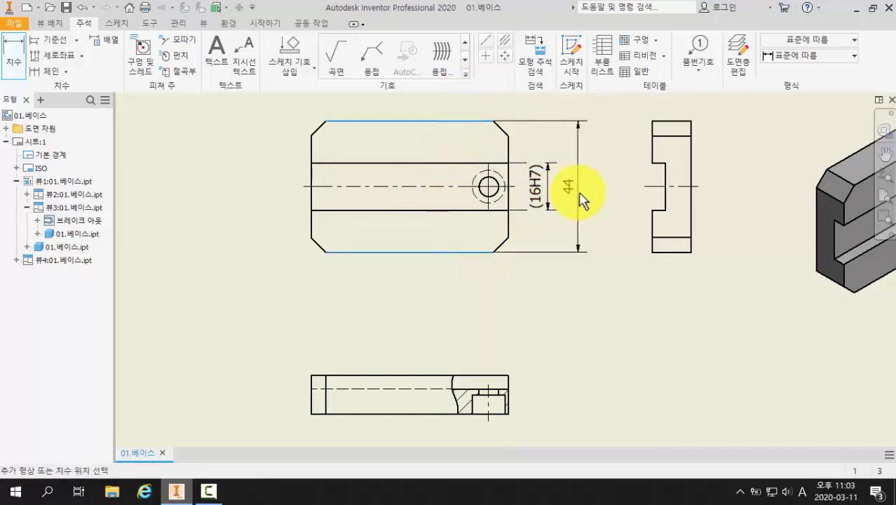
left_click(579, 199)
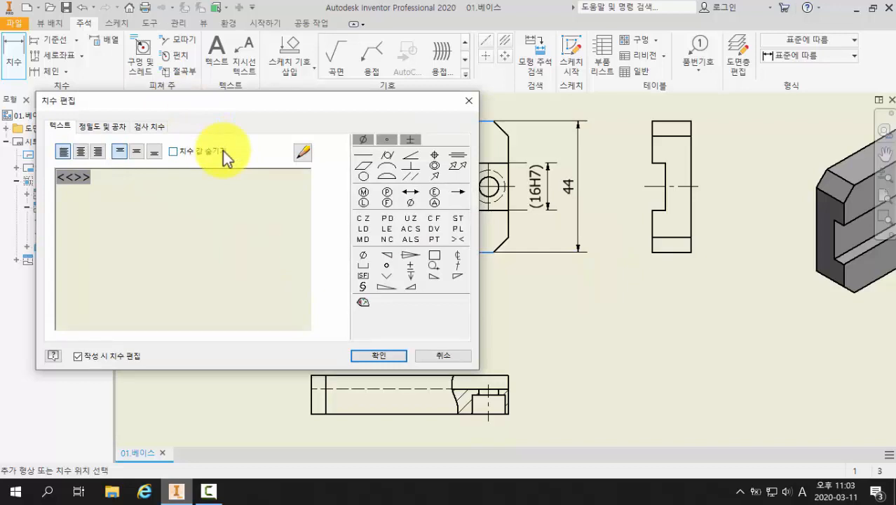
left_click(363, 356)
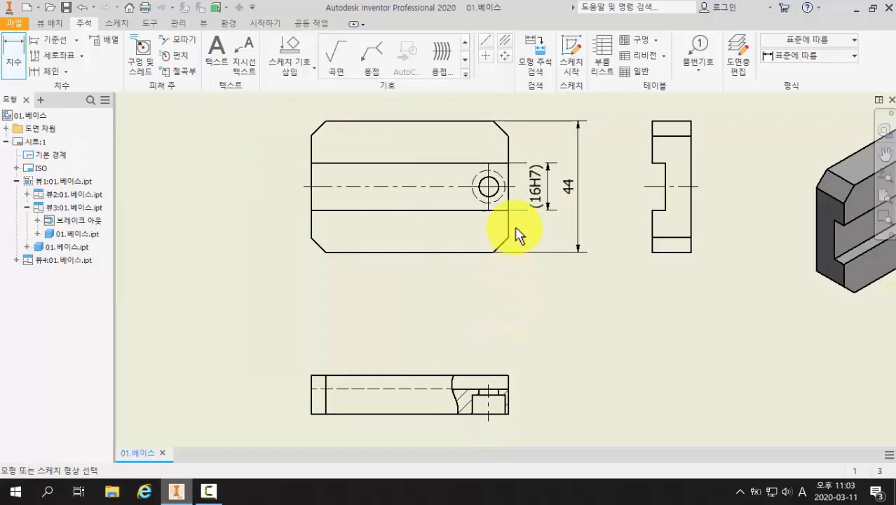
Step: Dimension the horizontal distance from the hole's centerline to the nearest vertical edge, placed below the base view
left_click(494, 197)
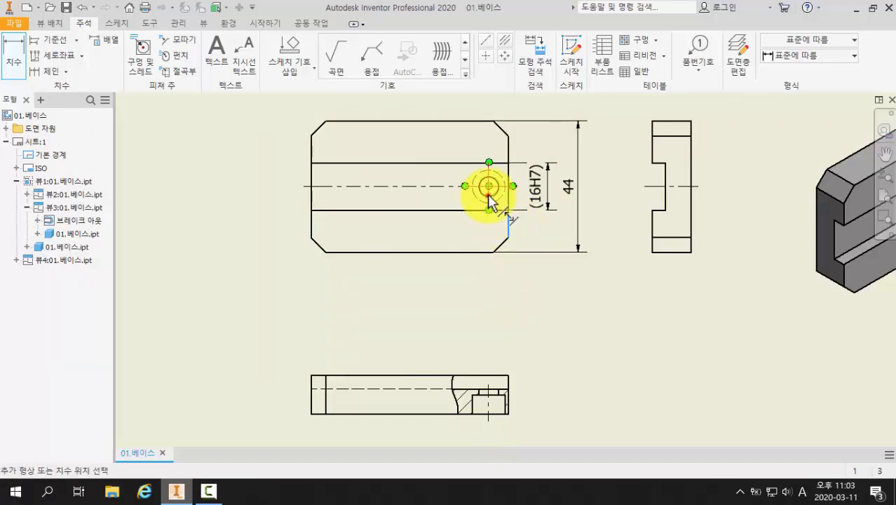
left_click(491, 259)
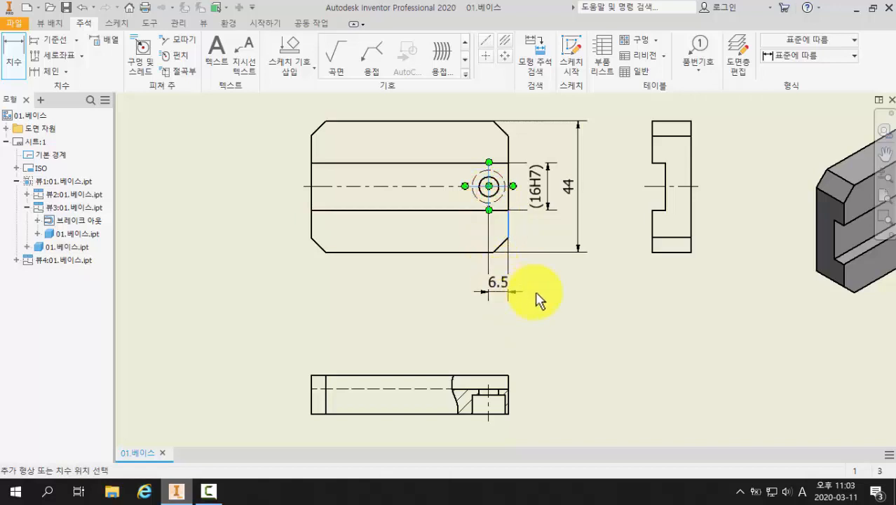
left_click(503, 289)
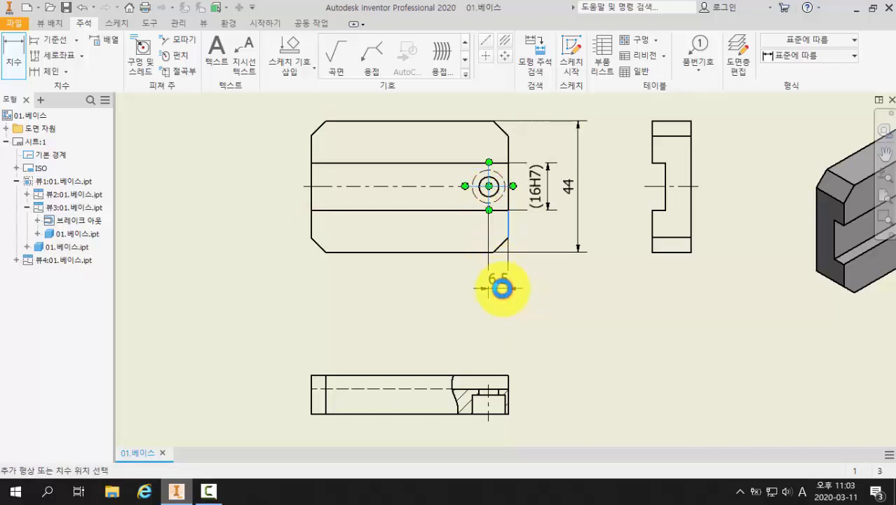
left_click(400, 356)
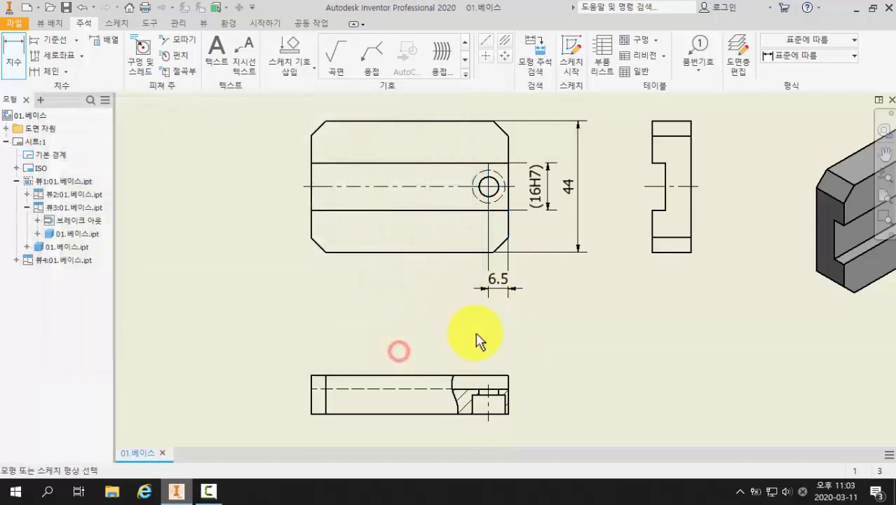
left_click(514, 298)
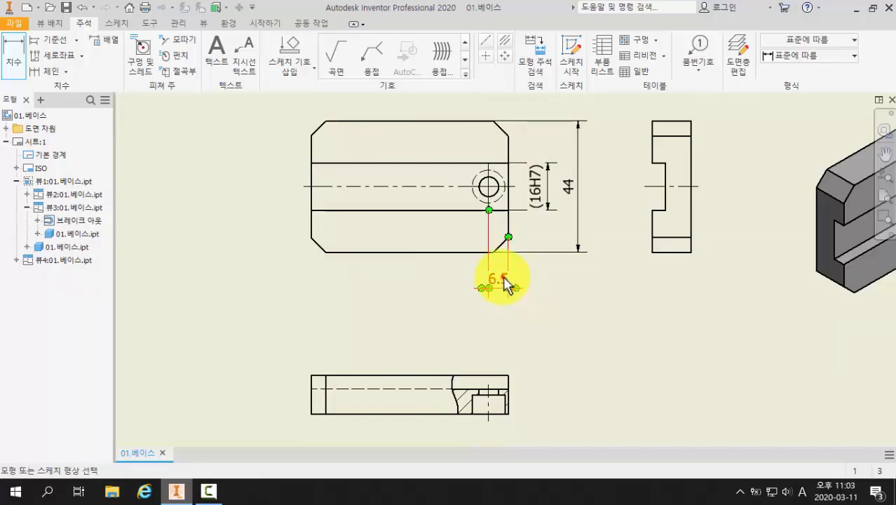
double_click(505, 281)
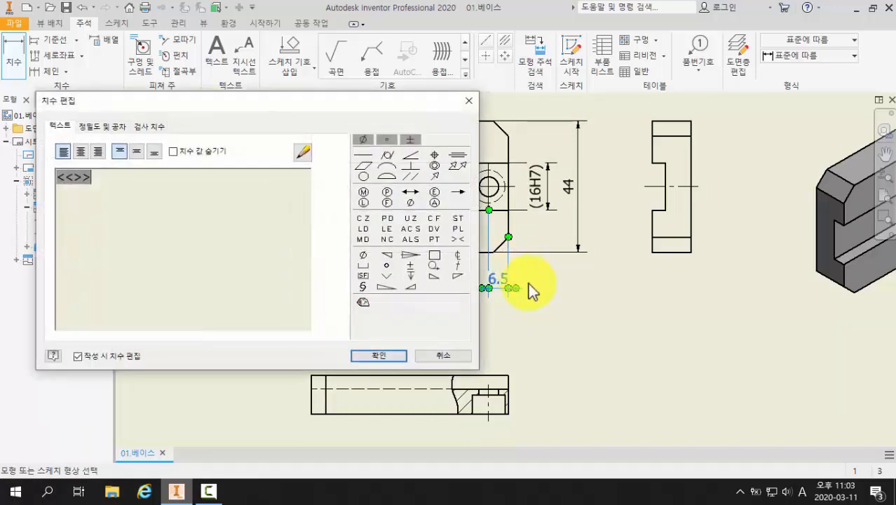
left_click(449, 359)
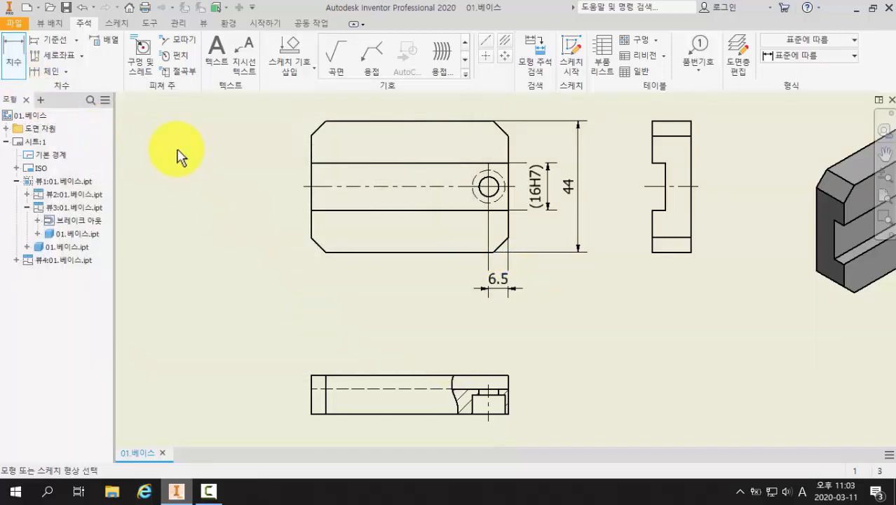
key("Escape")
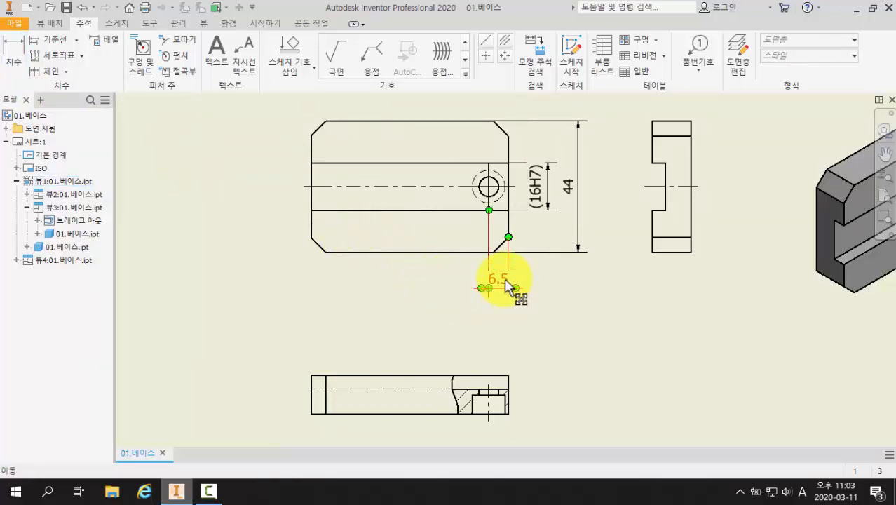
Step: Move the hole offset's dimension text outside its extension lines and shift the slot width dimension slightly closer to the base view
left_click_drag(508, 284, 538, 294)
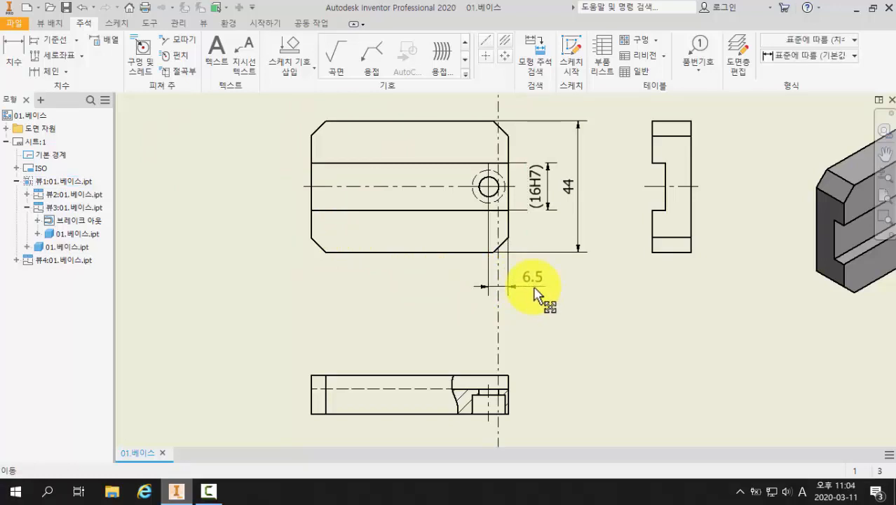
left_click_drag(540, 190, 539, 233)
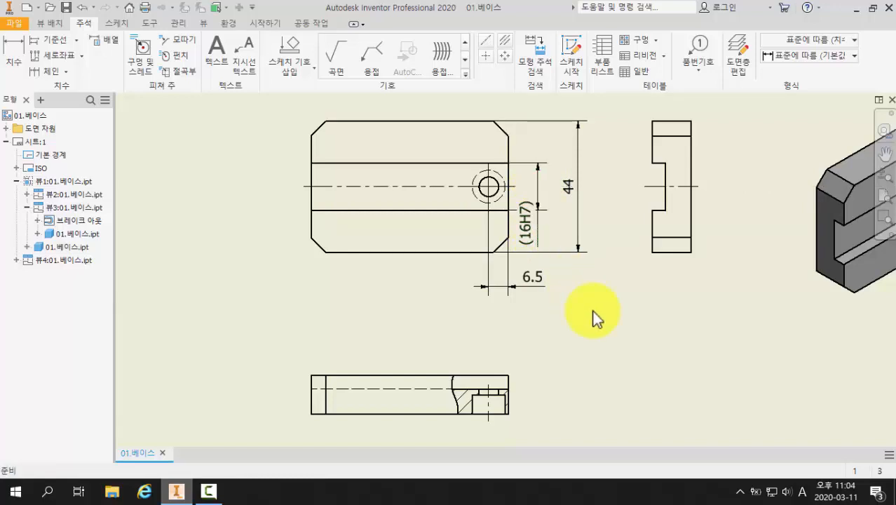
left_click_drag(536, 234, 544, 190)
left_click(592, 297)
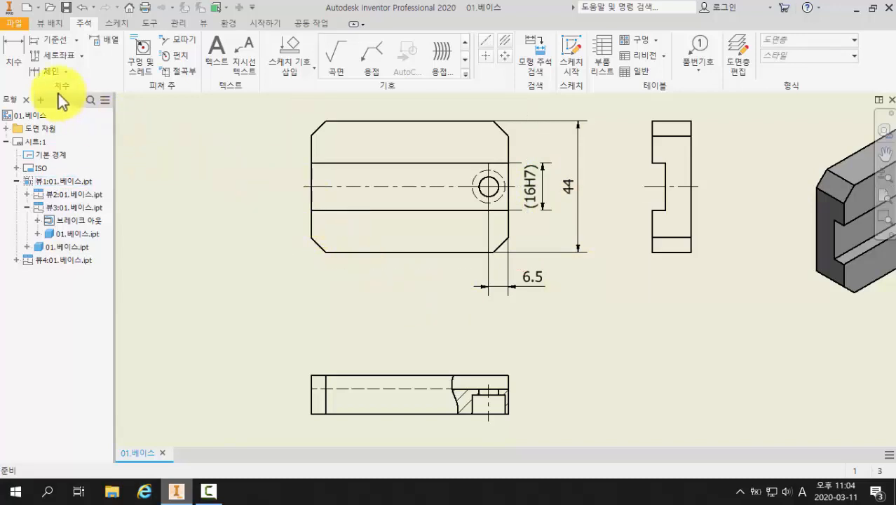
Step: Dimension the base view's overall width between its outer vertical edges, placed below the hole offset dimension
left_click(15, 55)
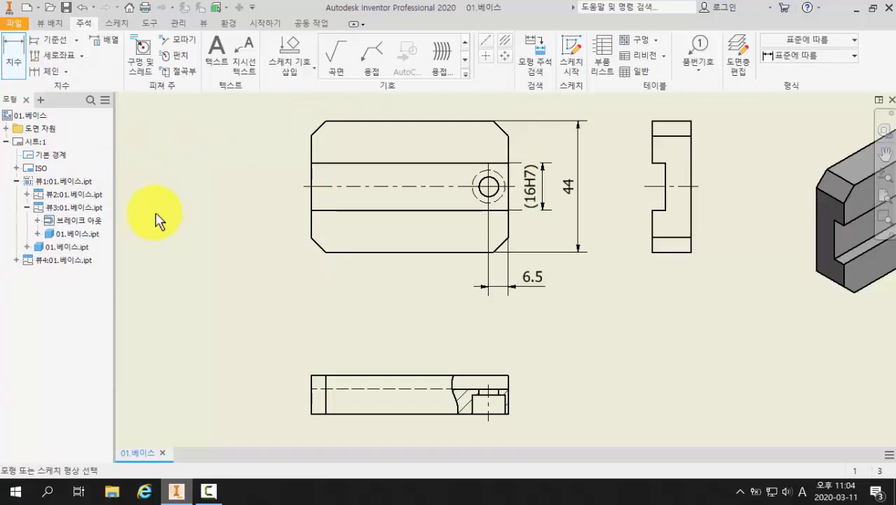
left_click(311, 219)
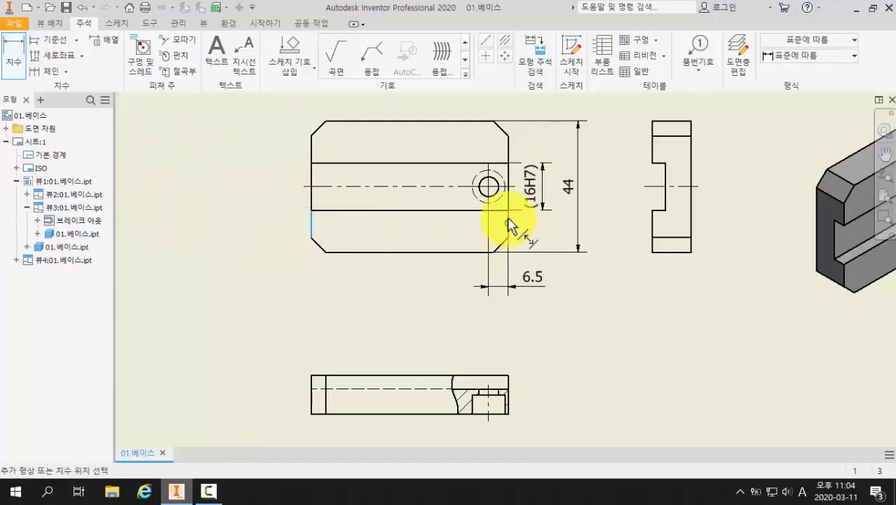
left_click(507, 219)
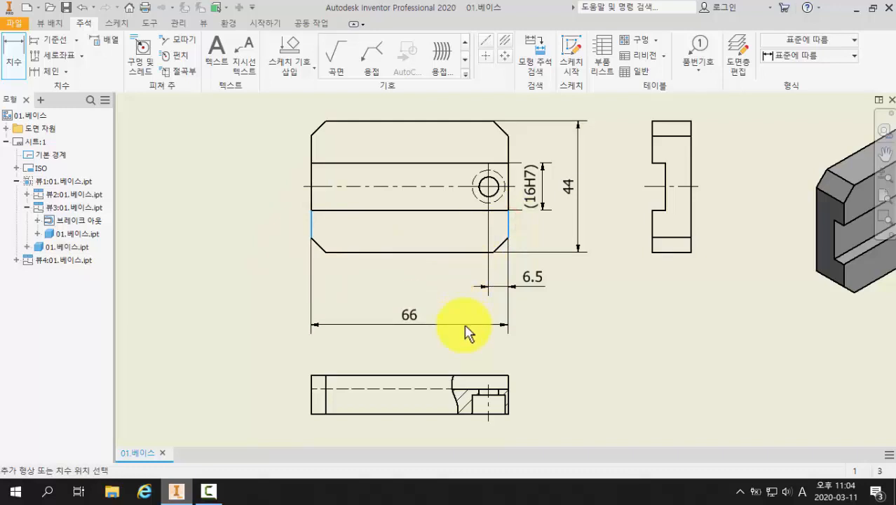
left_click(464, 324)
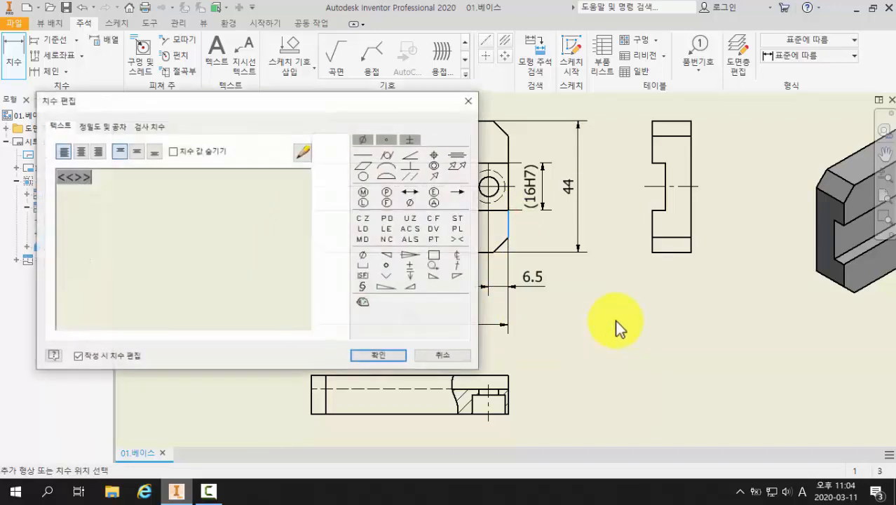
left_click(385, 355)
Step: Dimension the vertical size of the base view's upper corner chamfer nearest the hole, placed above the slot width dimension
middle_click_drag(577, 292, 541, 312)
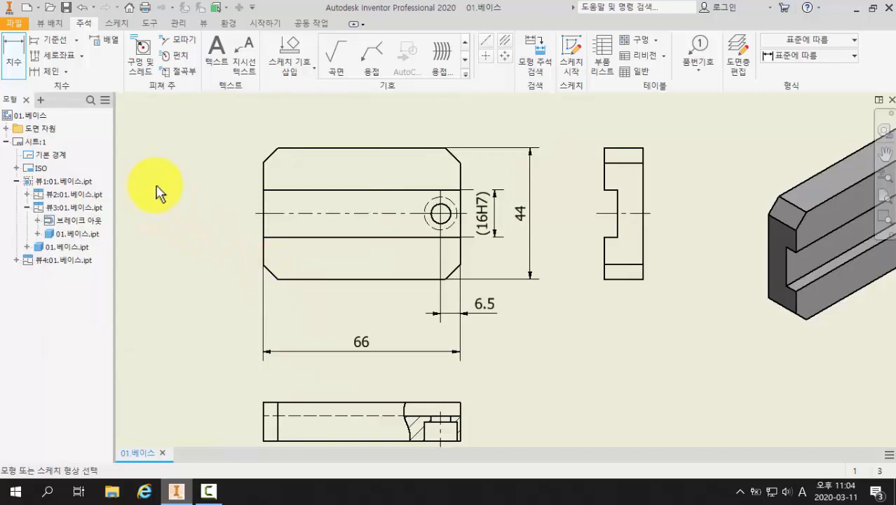
left_click(19, 66)
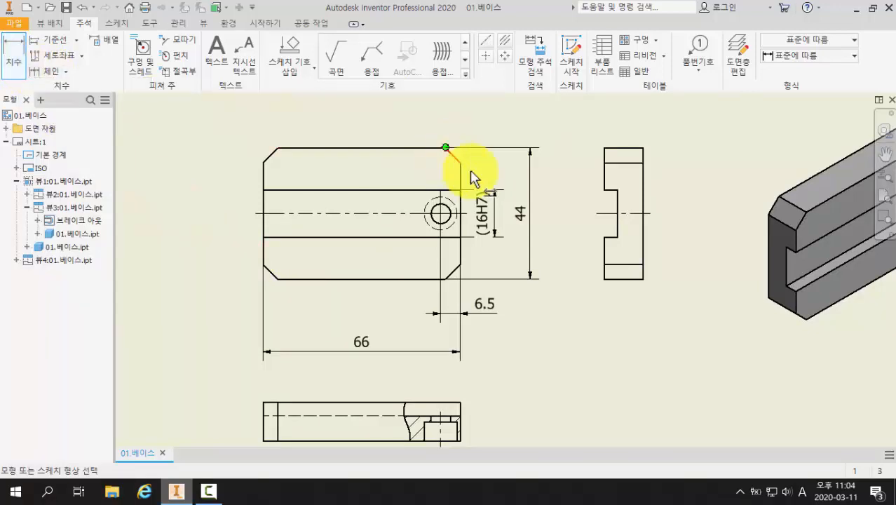
left_click(417, 149)
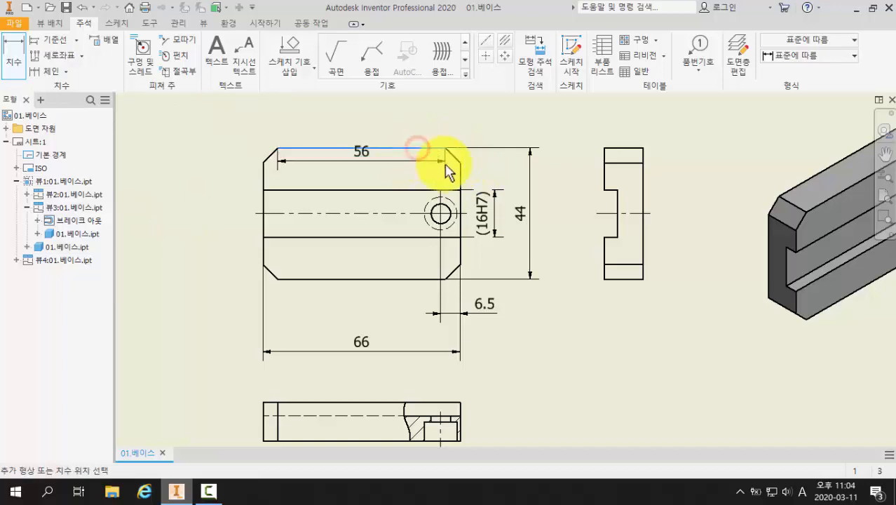
left_click(457, 161)
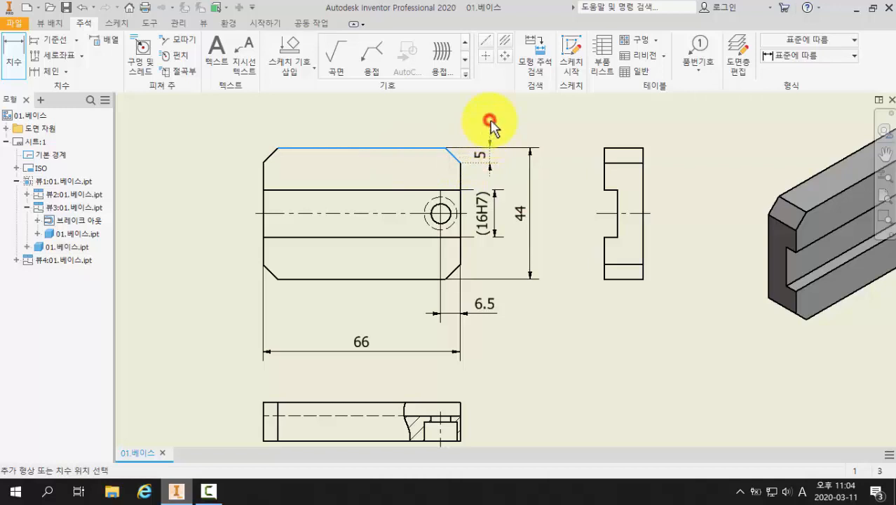
left_click(492, 124)
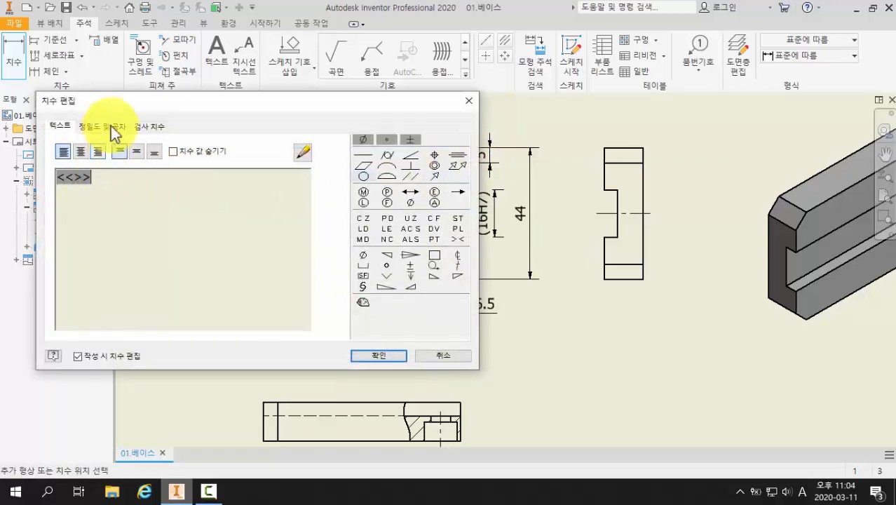
Step: Append x45° after the chamfer dimension's value and accept the text
left_click_drag(121, 106, 151, 191)
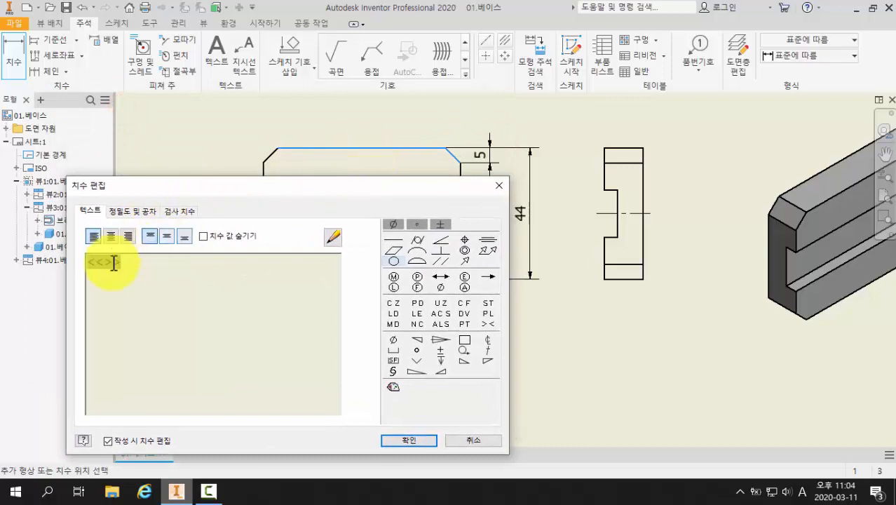
left_click(130, 264)
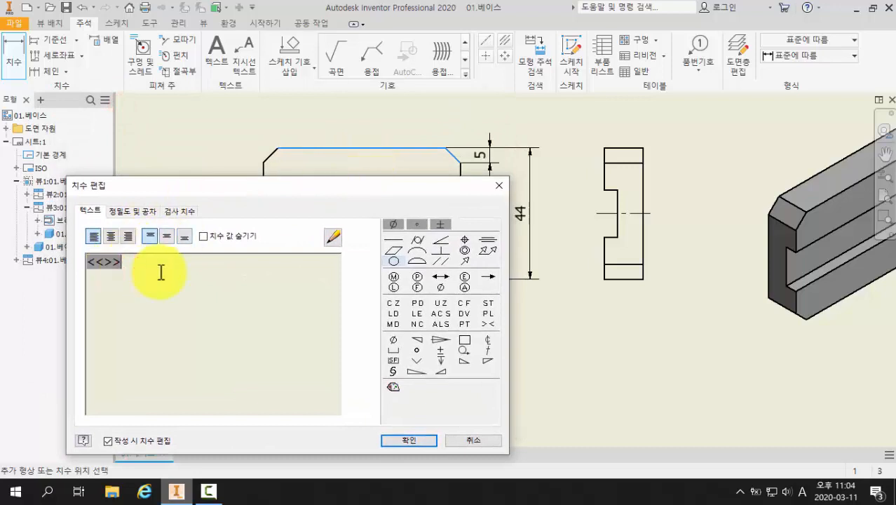
type("x45")
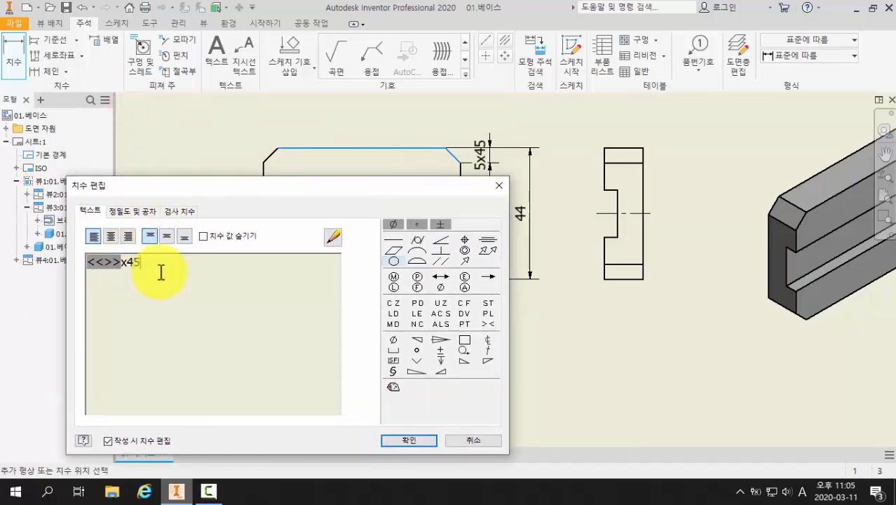
left_click(416, 226)
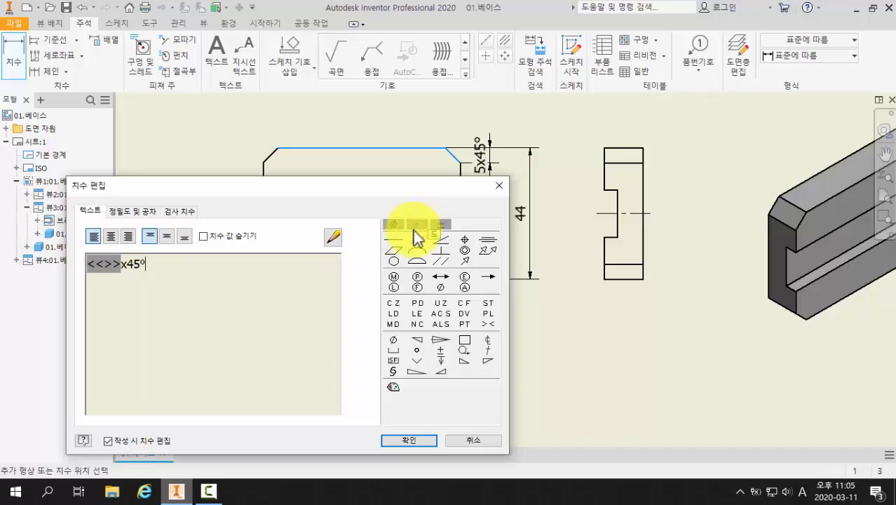
left_click(408, 441)
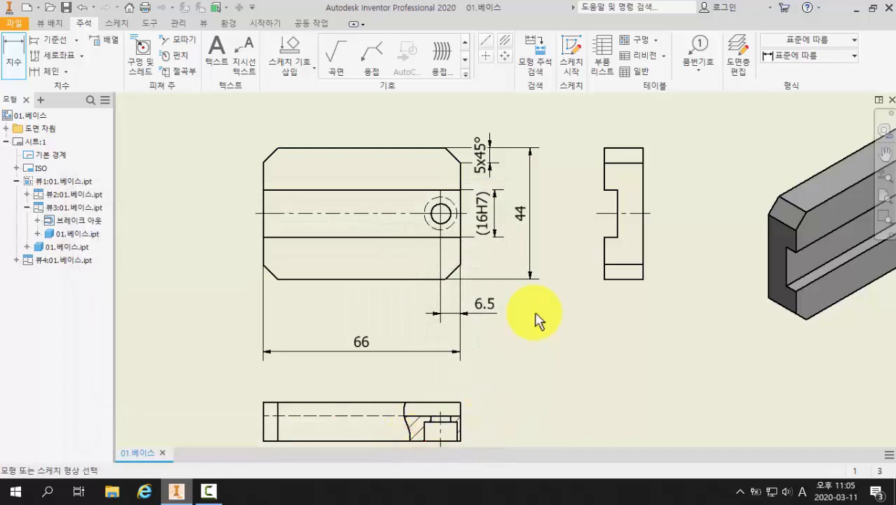
Step: Move the chamfer dimension's text up so it sits above its extension lines
left_click(28, 70)
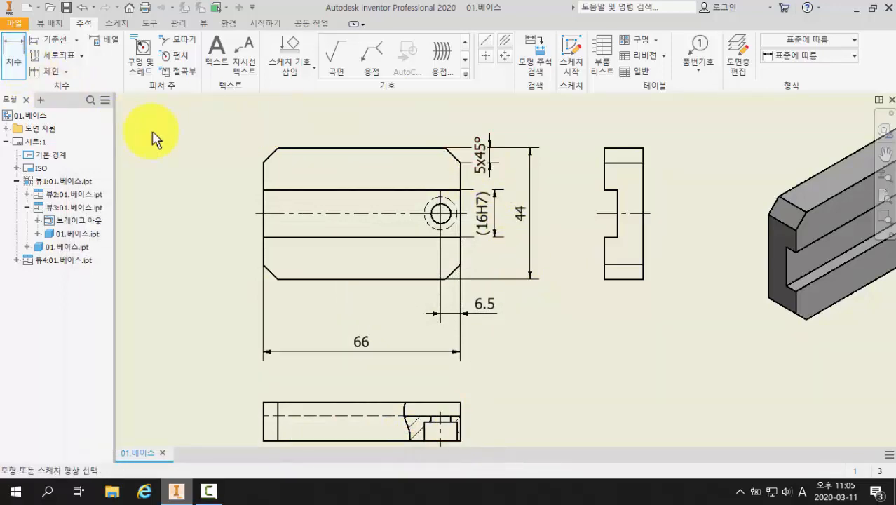
key("Escape")
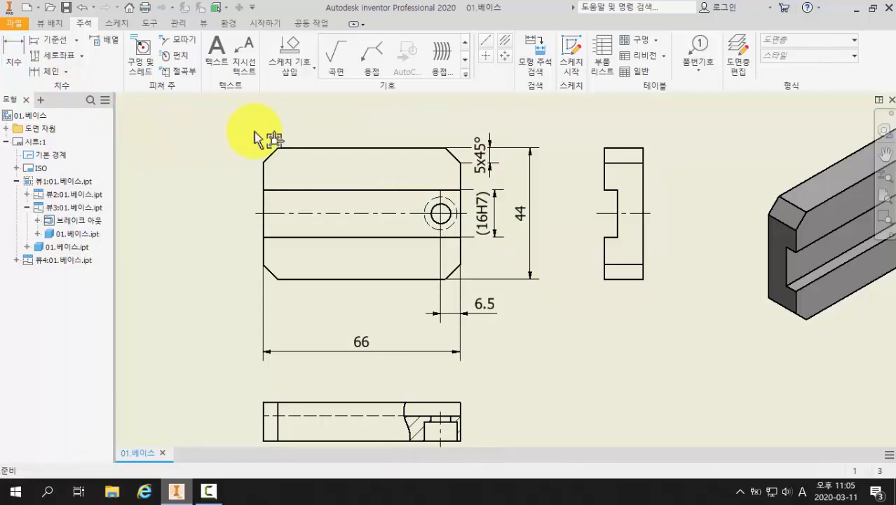
left_click_drag(483, 160, 490, 123)
Step: Move the hole offset's text to the opposite side of its extension lines and bring the overall width dimension closer to the base view
left_click_drag(488, 305, 412, 319)
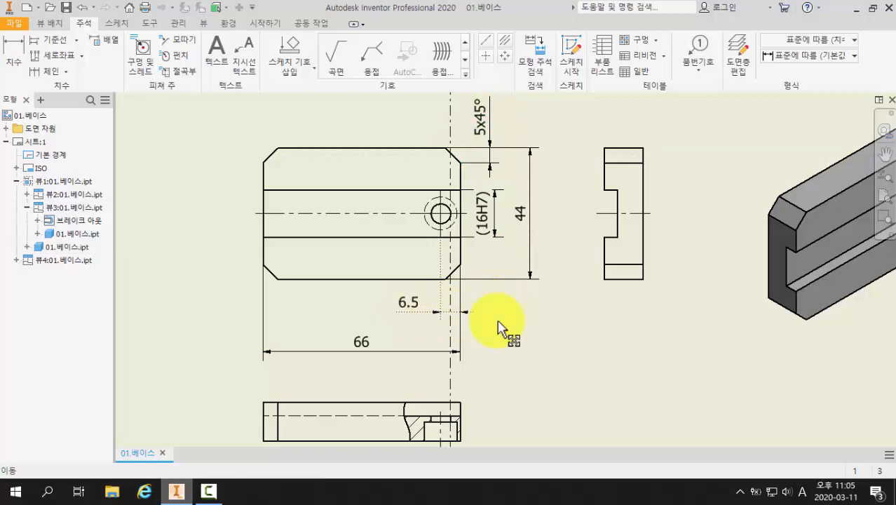
left_click(576, 337)
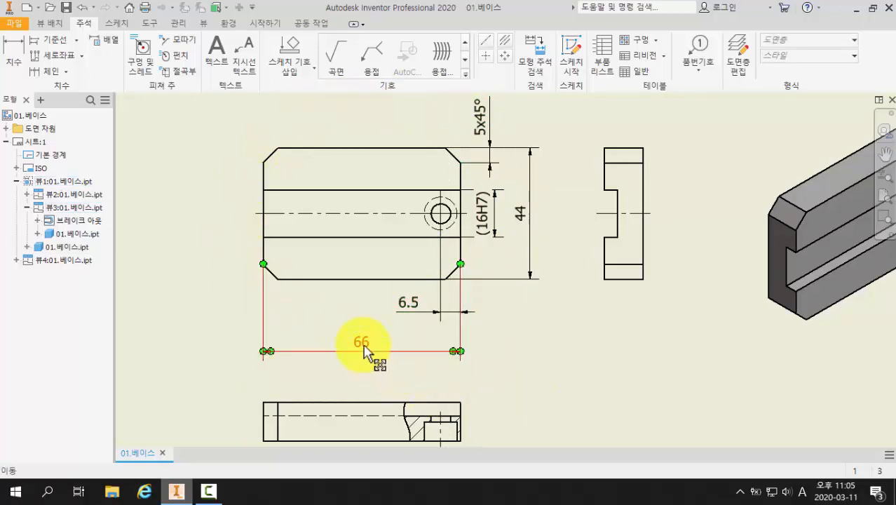
mouse_move(364, 348)
left_mouse_down()
mouse_move(356, 359)
mouse_move(364, 345)
left_mouse_up()
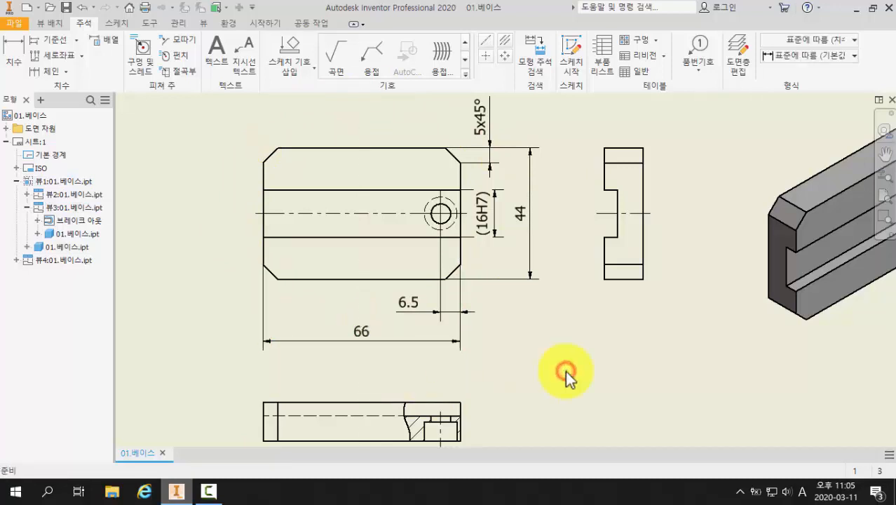
left_click(671, 283)
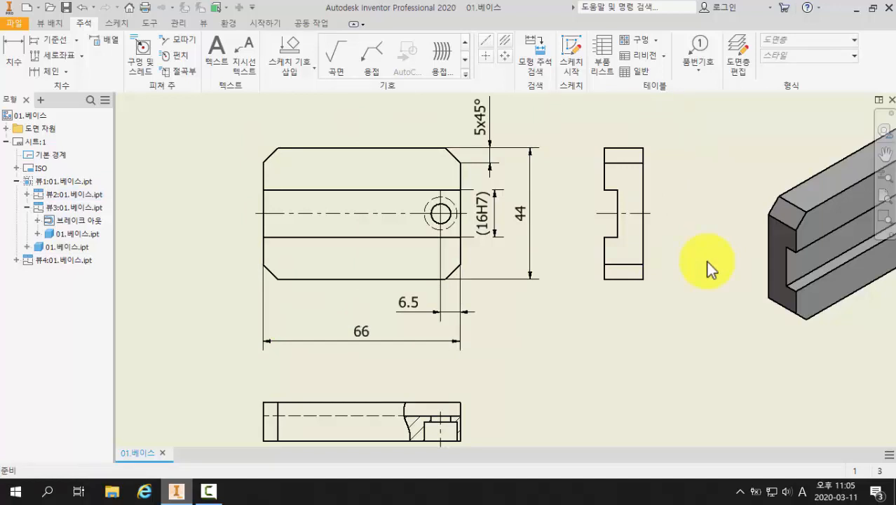
Step: Dimension the slot width in the side view, placed on the slot's open side, with H7 added after the value
left_click(15, 59)
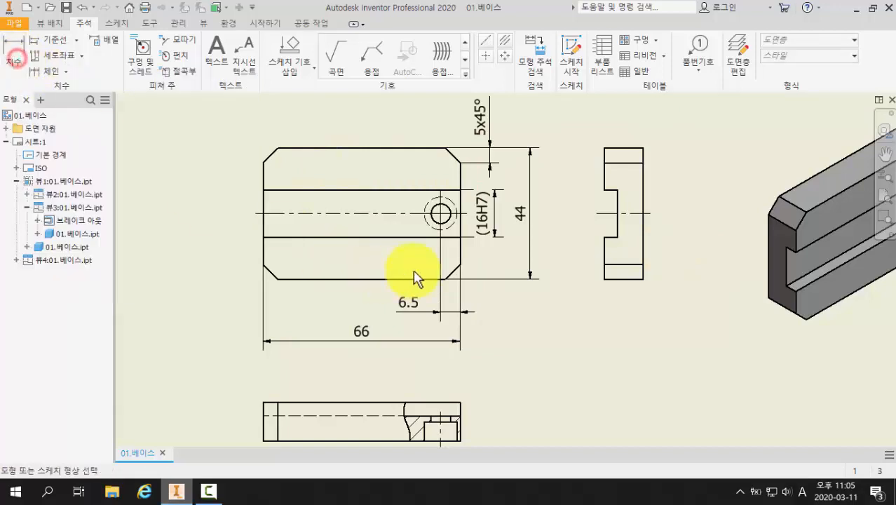
left_click(607, 196)
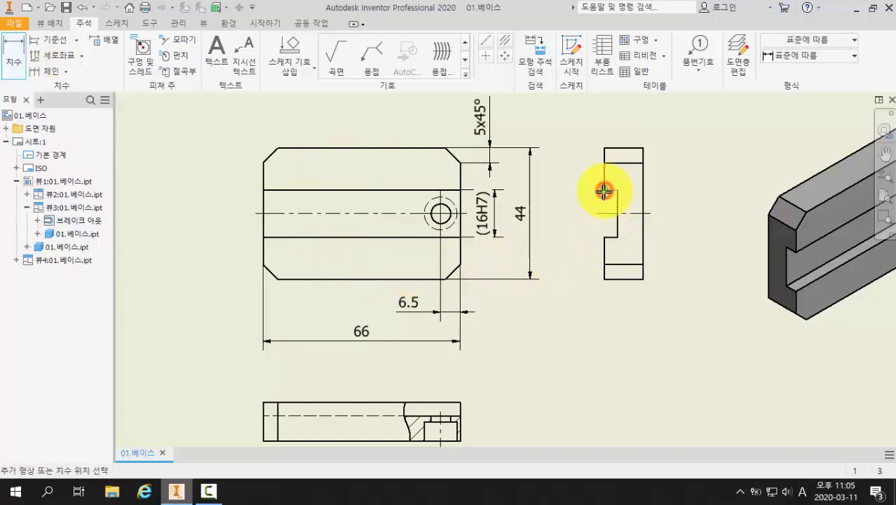
left_click(600, 237)
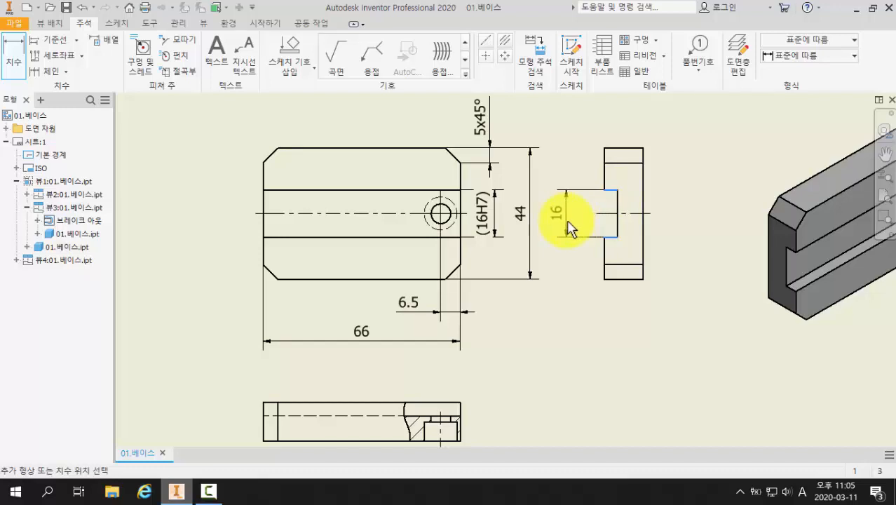
left_click(566, 220)
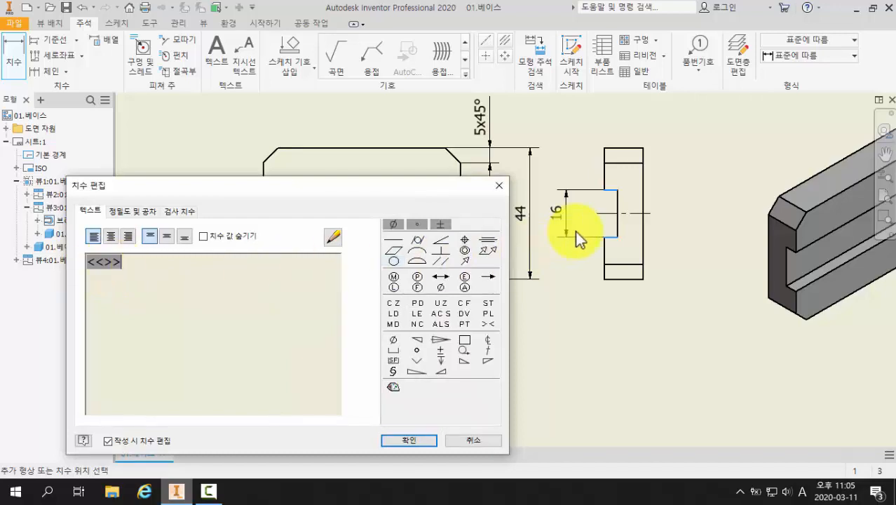
left_click(151, 265)
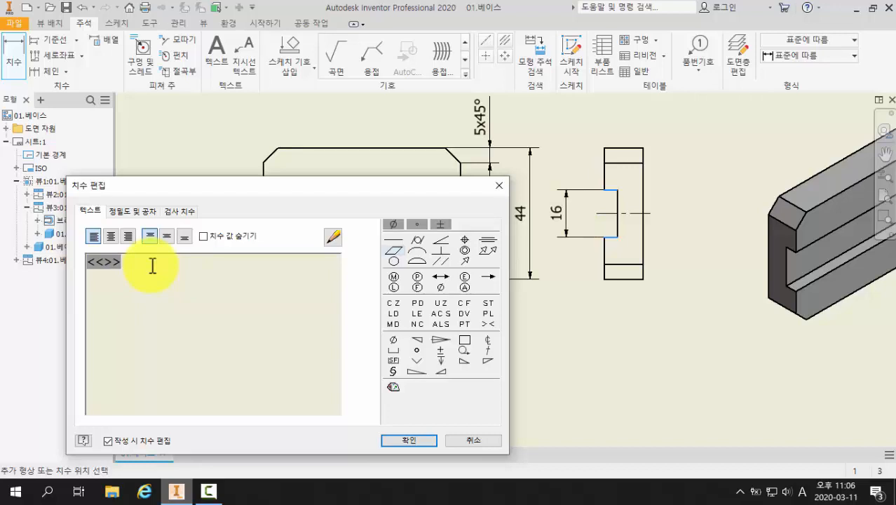
type("H7")
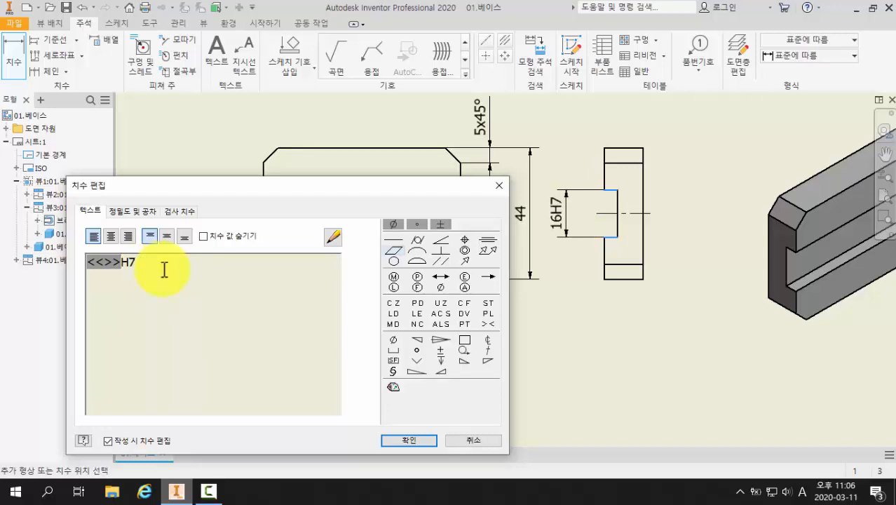
left_click(390, 443)
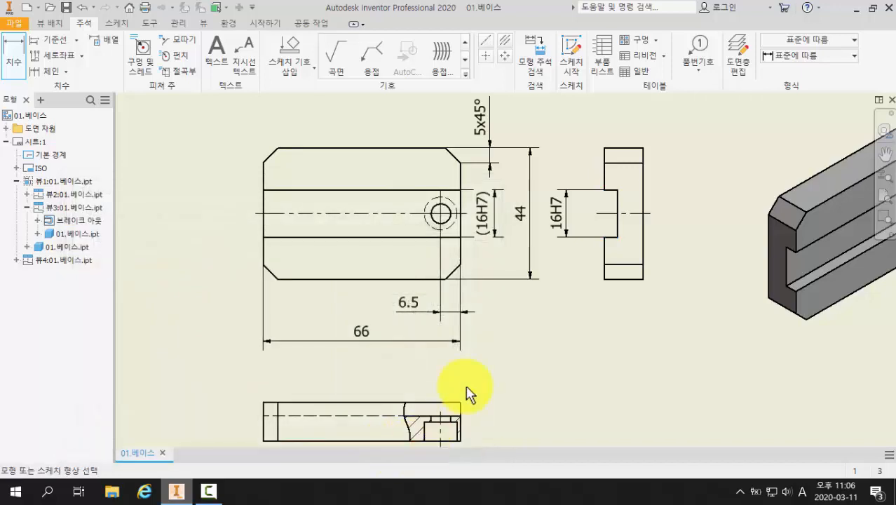
Step: Dimension the slot depth in the side view between its open face and the slot floor, placed below the view
left_click(604, 252)
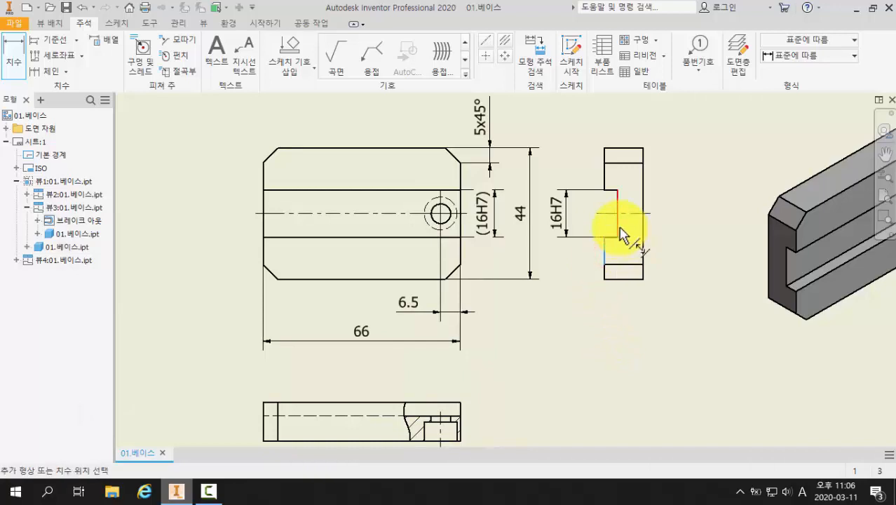
left_click(645, 280)
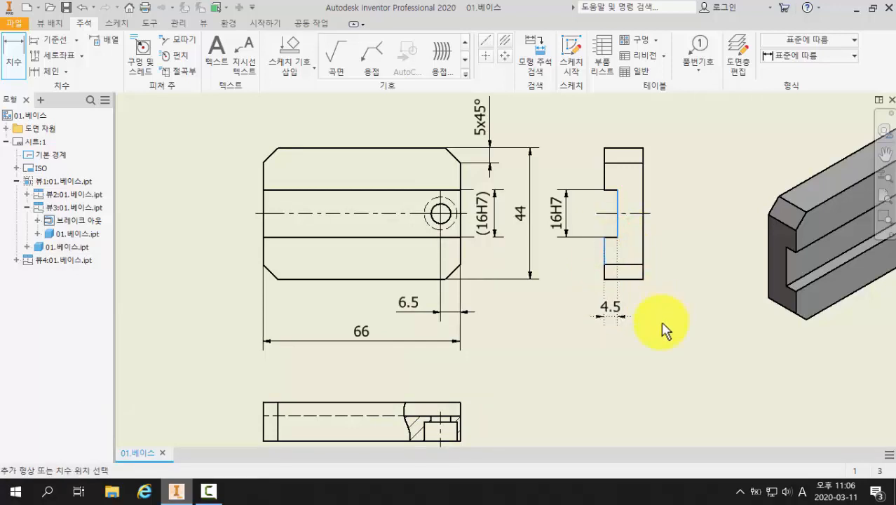
left_click(615, 321)
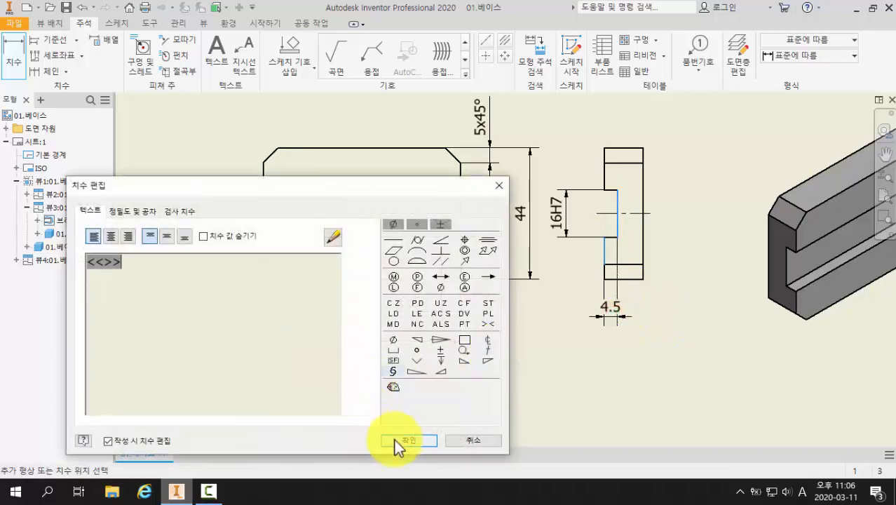
left_click(394, 441)
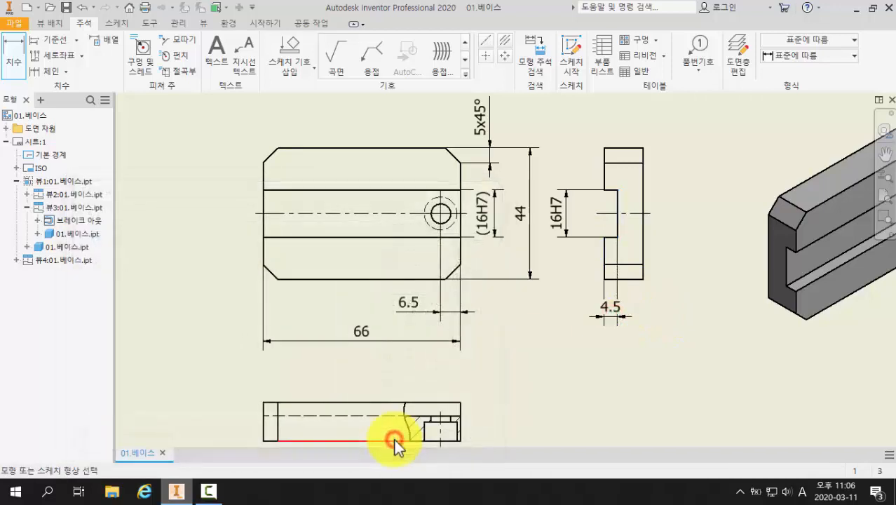
Step: Dimension the side view's overall thickness between its outer vertical edges, placed below the slot depth dimension
left_click(604, 246)
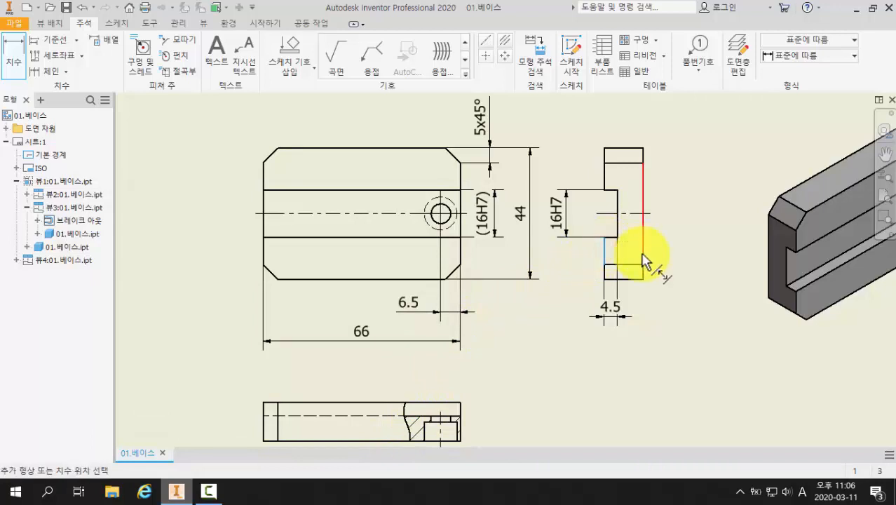
left_click(643, 261)
left_click(631, 349)
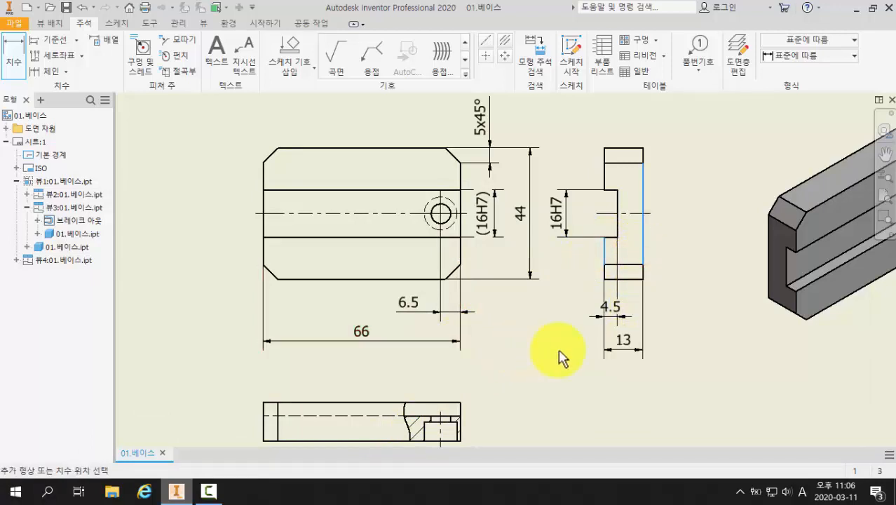
left_click(624, 360)
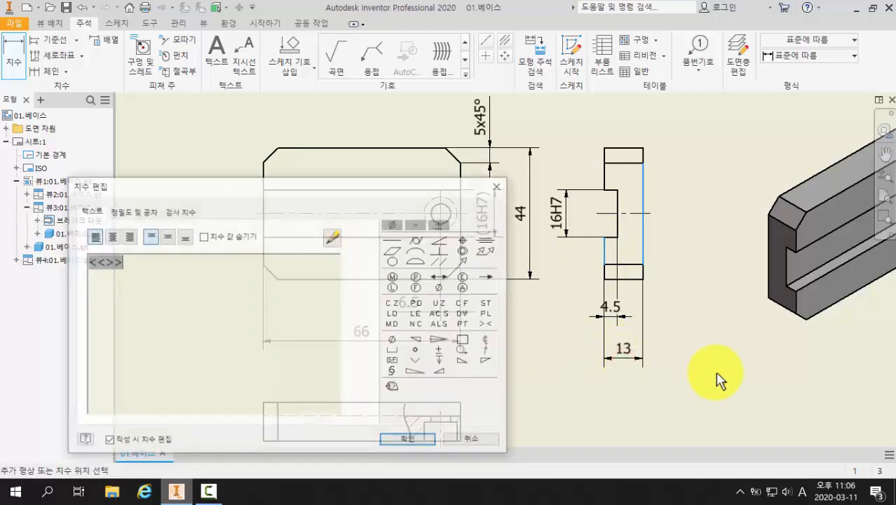
left_click(416, 441)
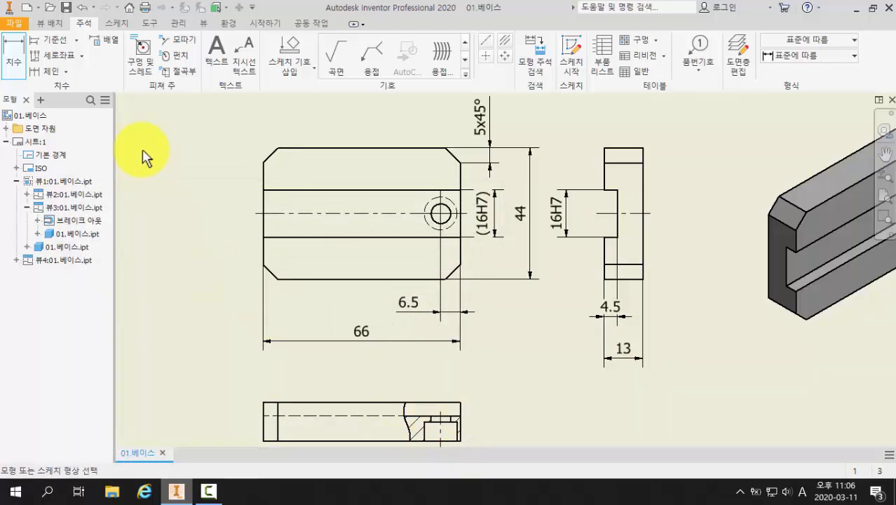
Step: Move the slot depth dimension's text outside its extension lines, on the slot's open side of the side view
key("Escape")
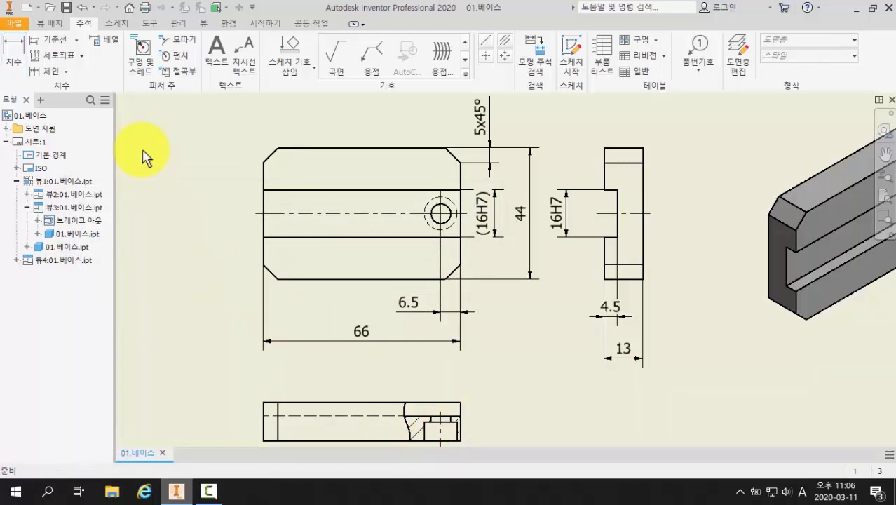
left_click(606, 316)
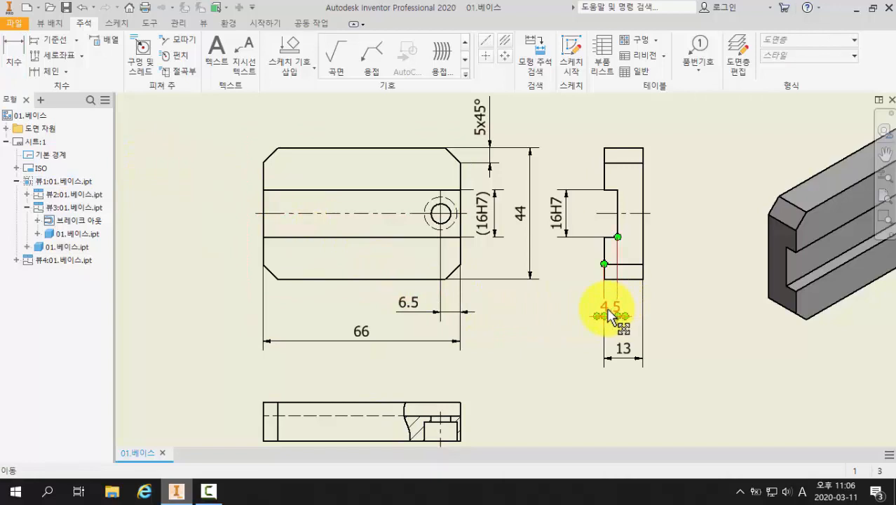
left_click_drag(609, 315, 575, 324)
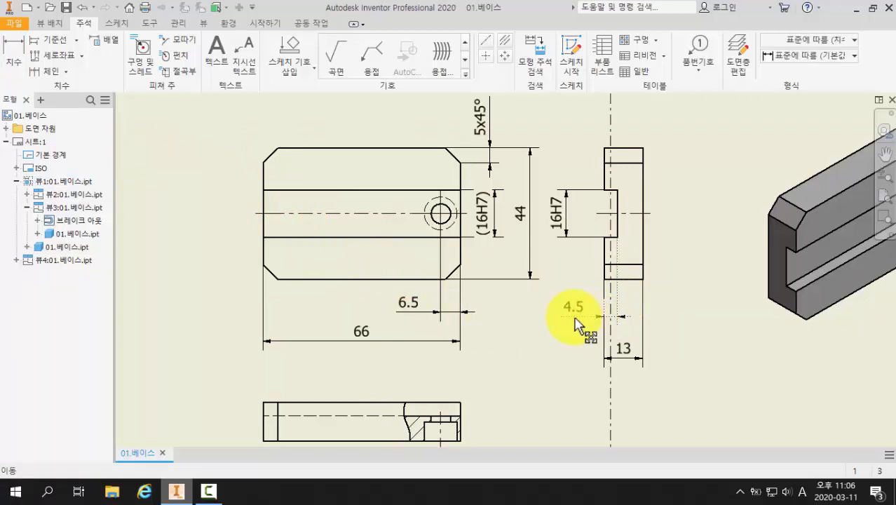
mouse_move(575, 318)
left_mouse_down()
mouse_move(662, 318)
mouse_move(586, 325)
left_mouse_up()
Step: Lower the base view's overall width and hole offset dimensions to the side view's dimension levels, and move the break out view farther below them
left_click_drag(361, 340, 366, 368)
left_click_drag(411, 303, 414, 326)
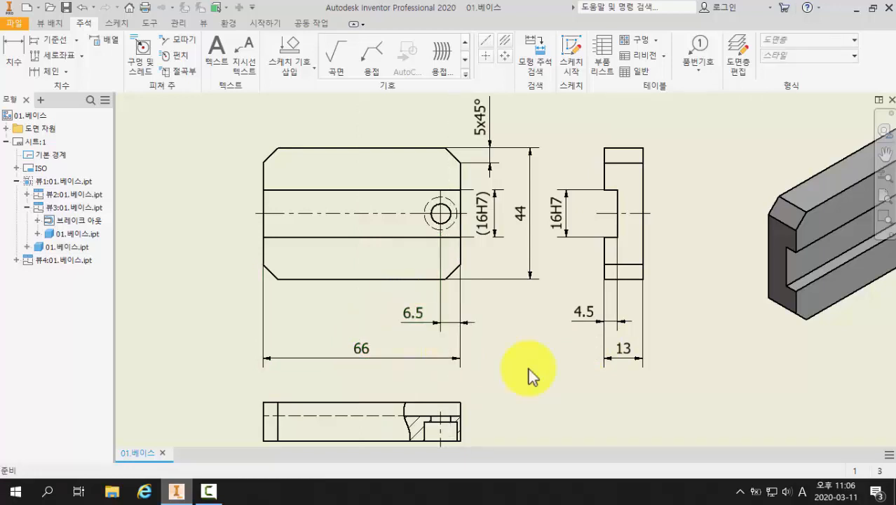
middle_click_drag(528, 368, 536, 266)
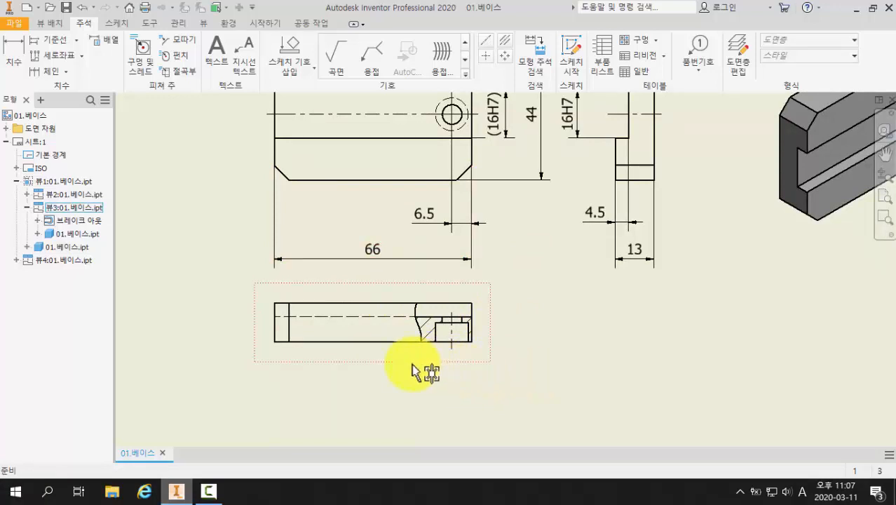
left_click_drag(410, 368, 405, 421)
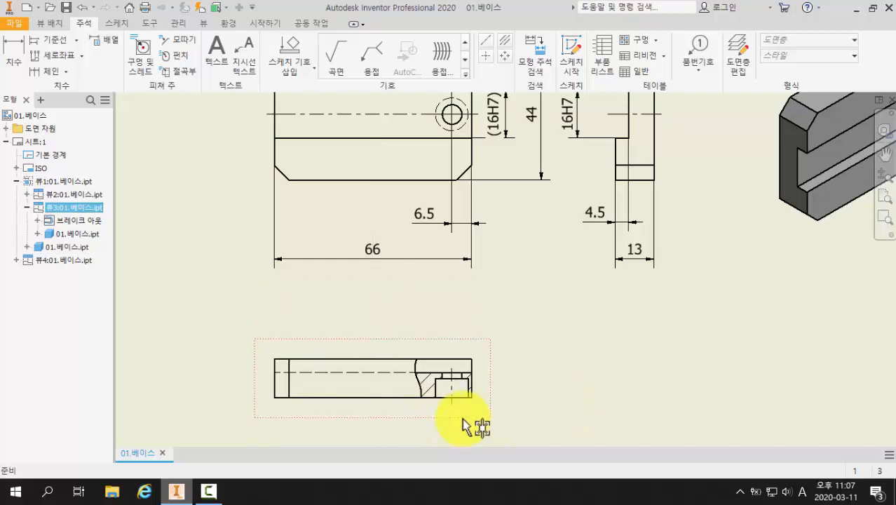
Step: Dimension the through hole's diameter in the break out view, placed above the view with a Ø symbol before the value
scroll(461, 416, "up", 3)
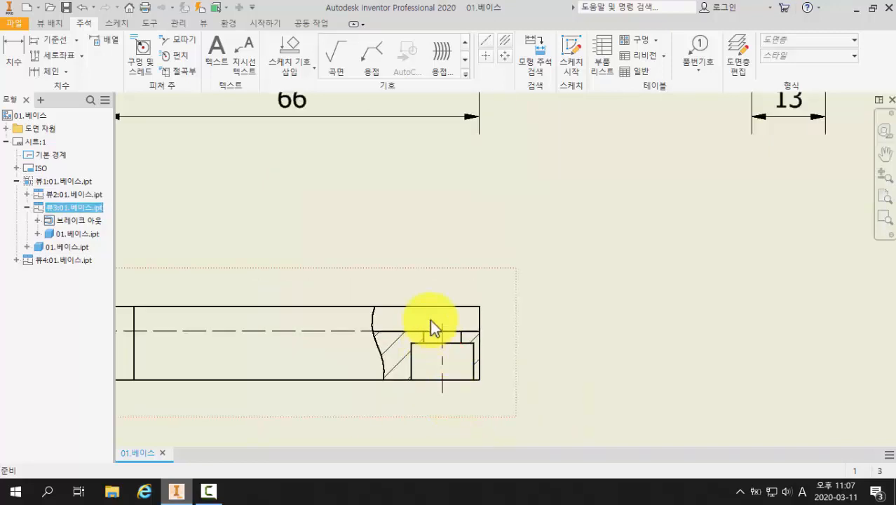
left_click(15, 56)
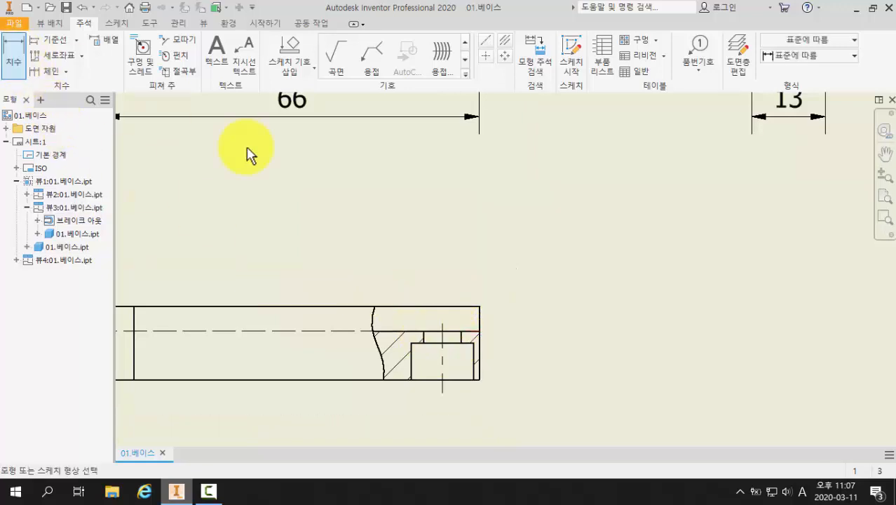
left_click(424, 331)
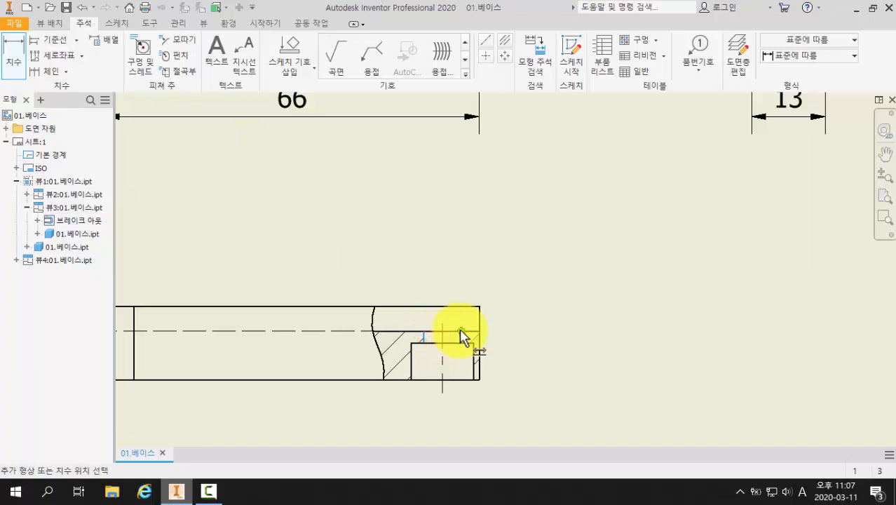
left_click(461, 331)
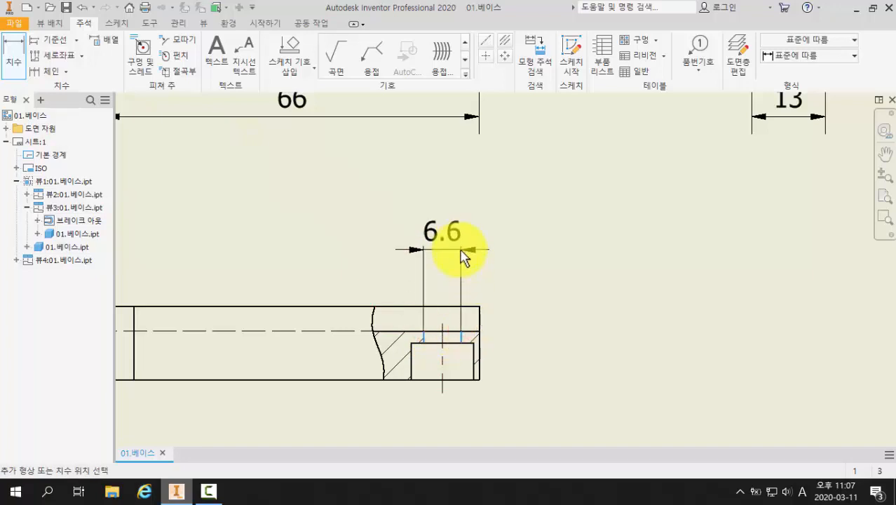
left_click(459, 249)
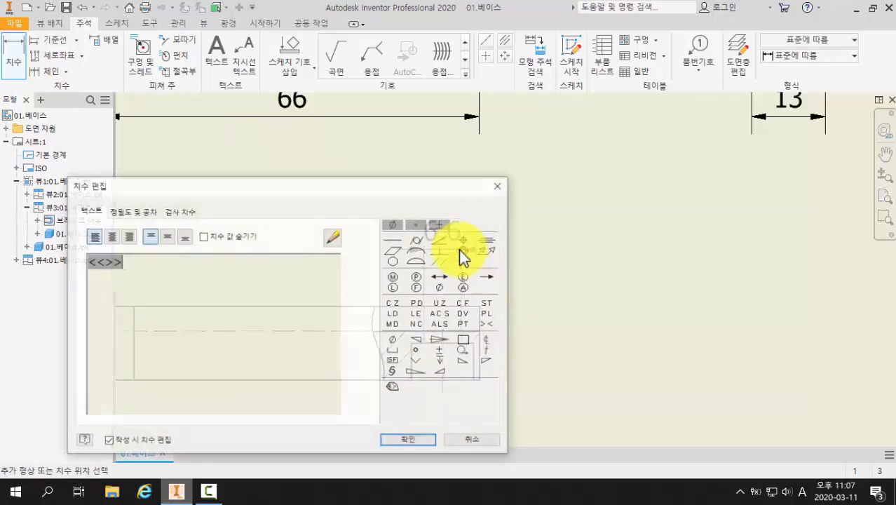
left_click_drag(282, 190, 708, 164)
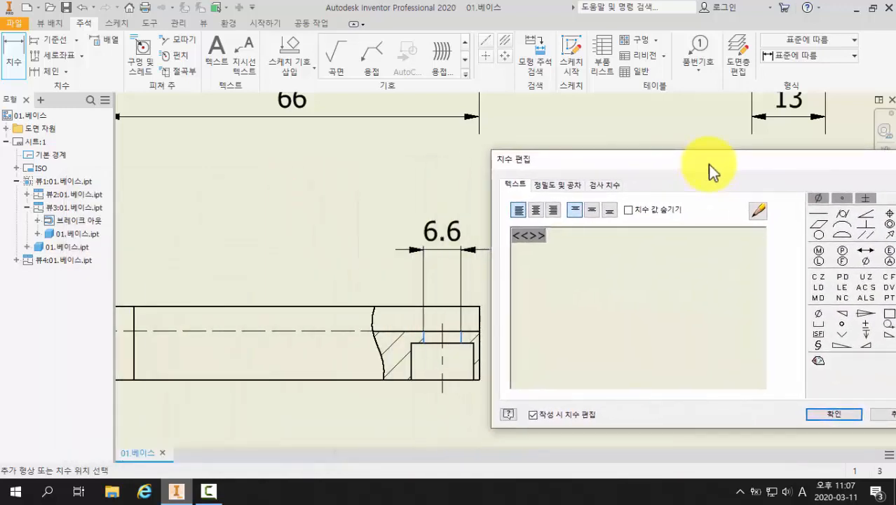
left_click(818, 197)
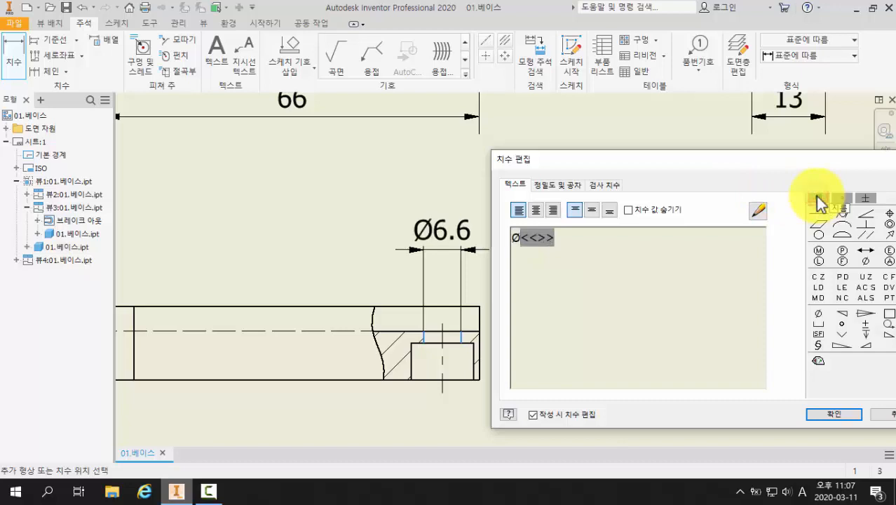
left_click(838, 415)
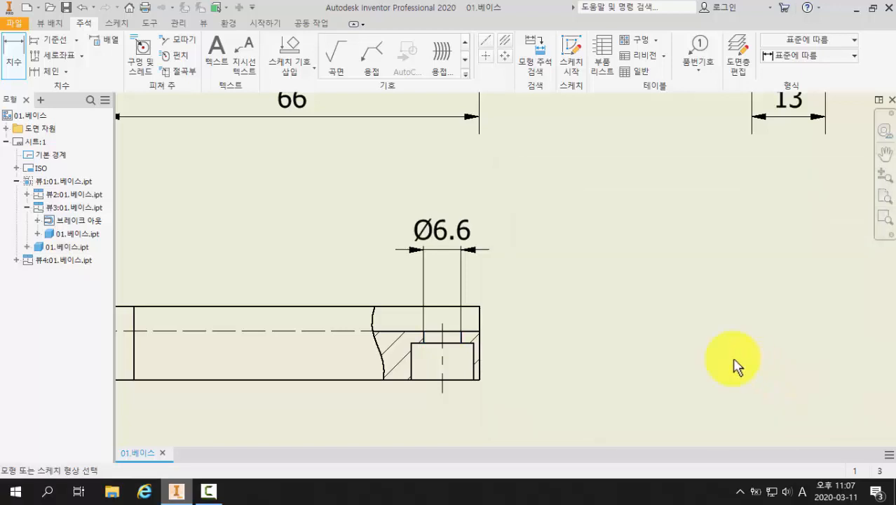
Step: Dimension the counterbore's diameter in the break out view, placed below the view with a Ø symbol before the value
middle_click_drag(734, 358, 741, 245)
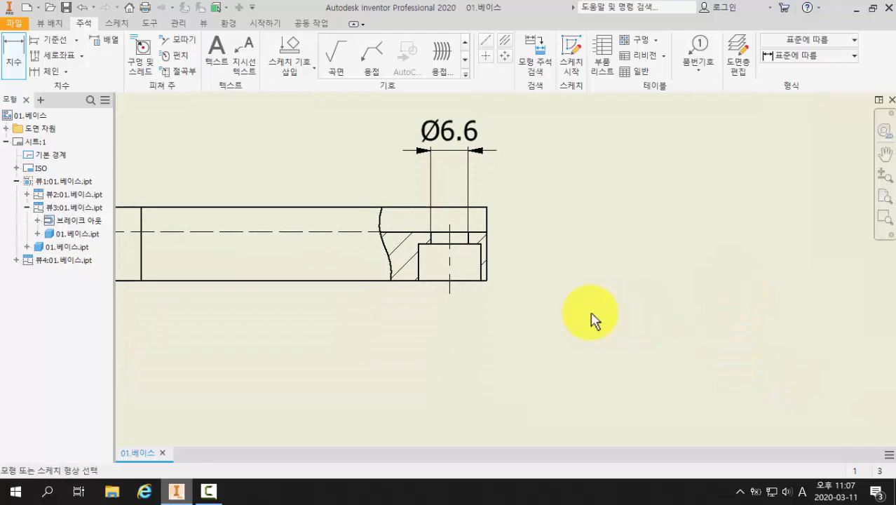
left_click(418, 270)
left_click(482, 269)
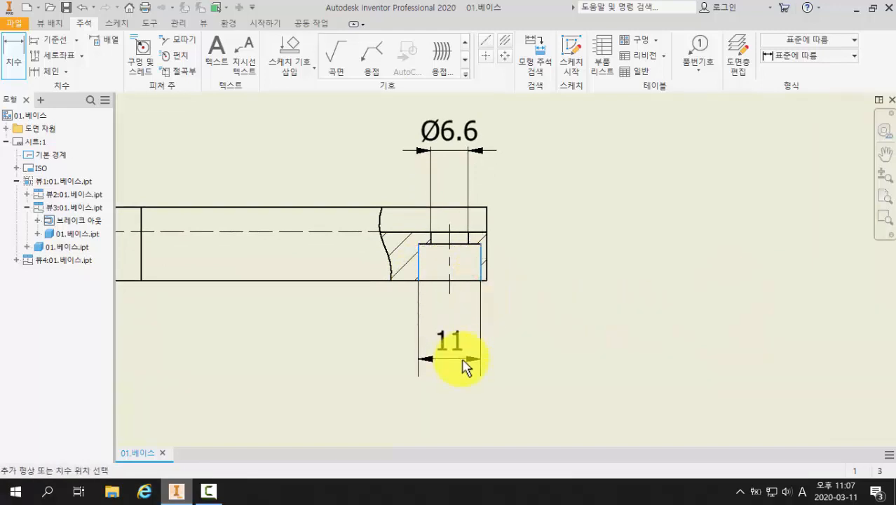
left_click(462, 362)
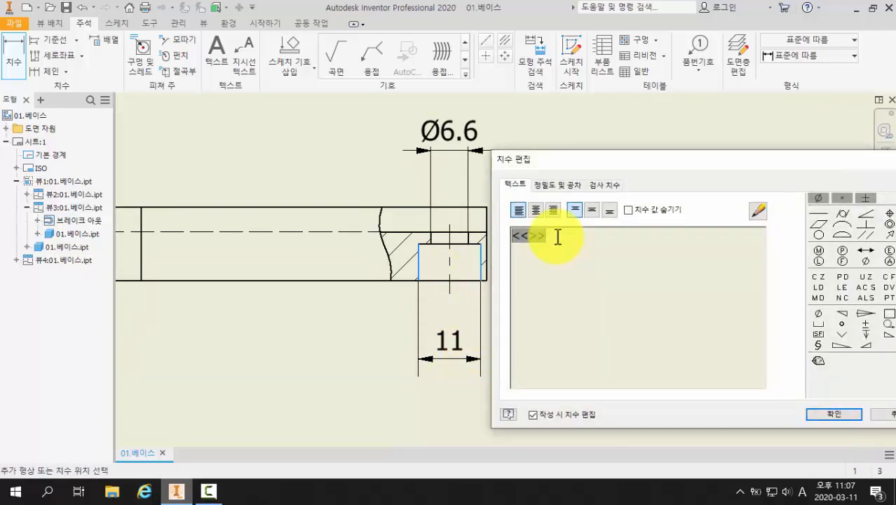
left_click(818, 198)
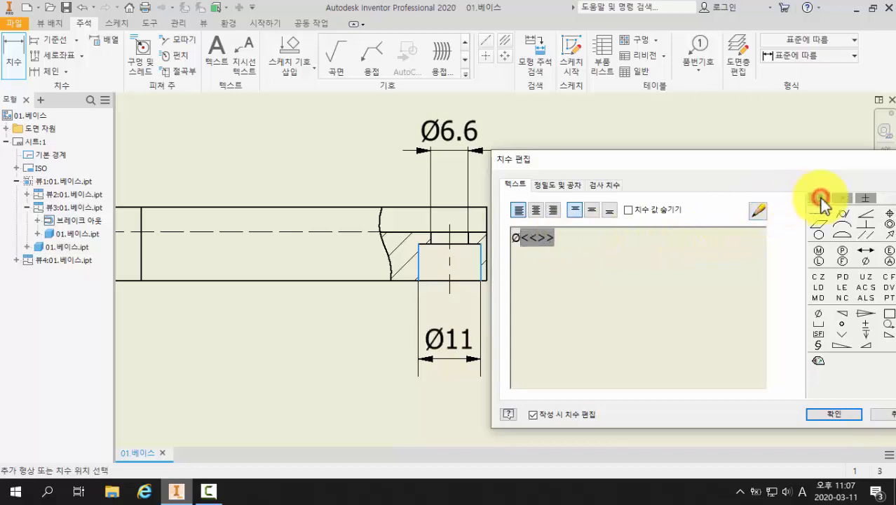
left_click(826, 414)
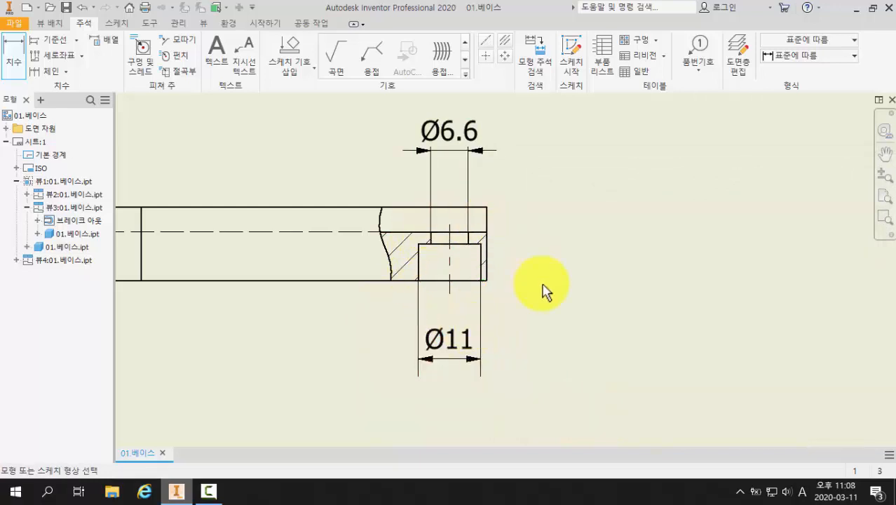
Step: Dimension the counterbore's depth from the part's lower edge to the counterbore floor, placed beside the break out view
left_click(465, 281)
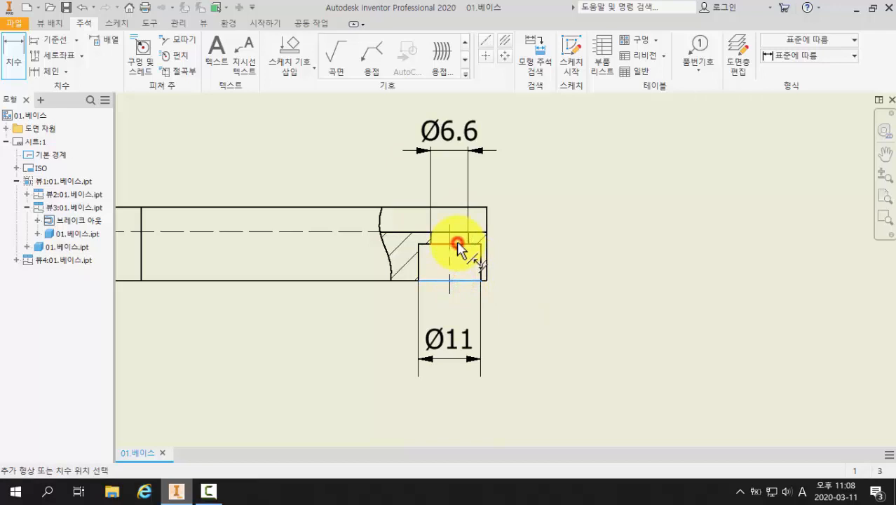
left_click(458, 244)
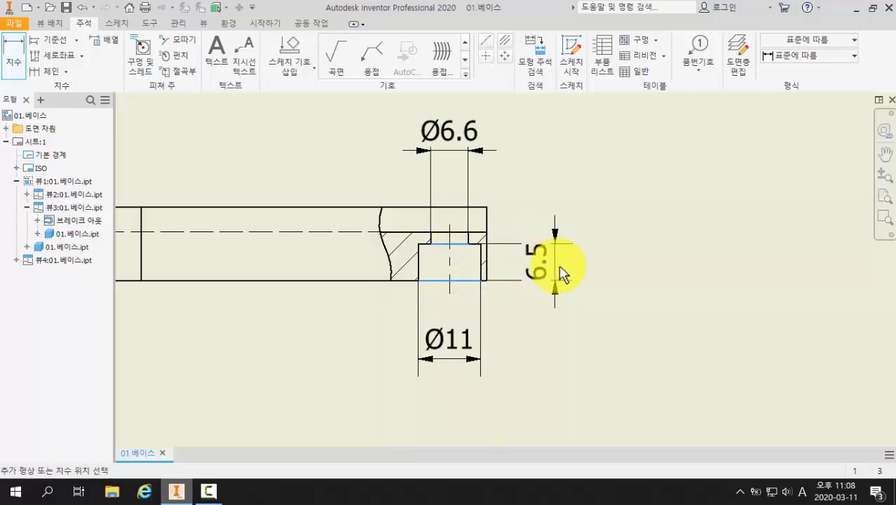
left_click(560, 270)
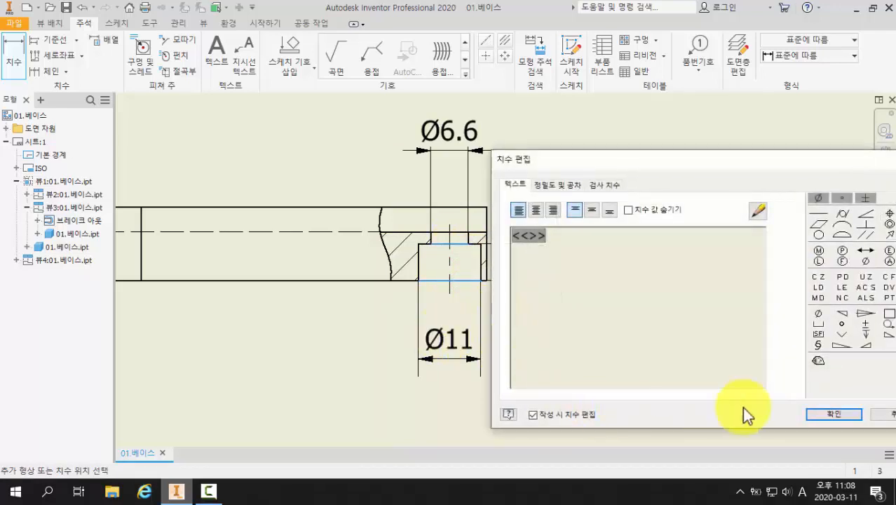
left_click(822, 413)
scroll(624, 308, "up", 2)
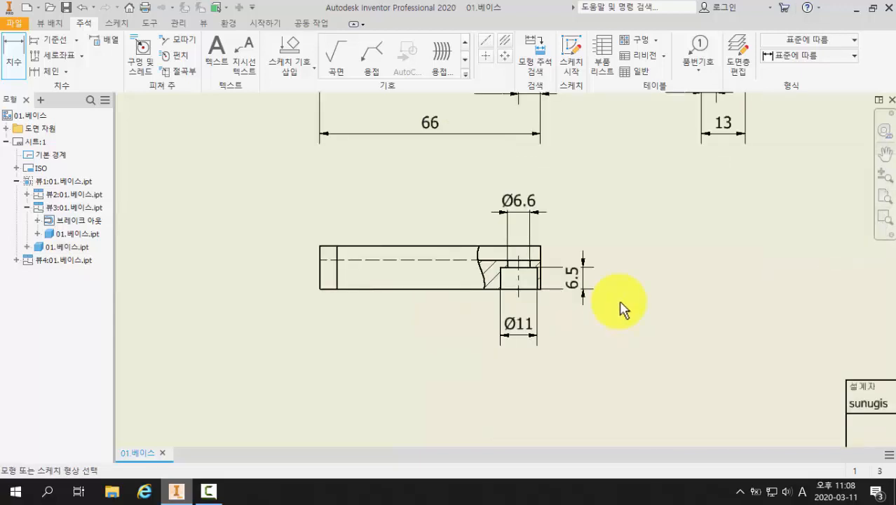
scroll(620, 303, "up", 3)
middle_click_drag(626, 281, 522, 366)
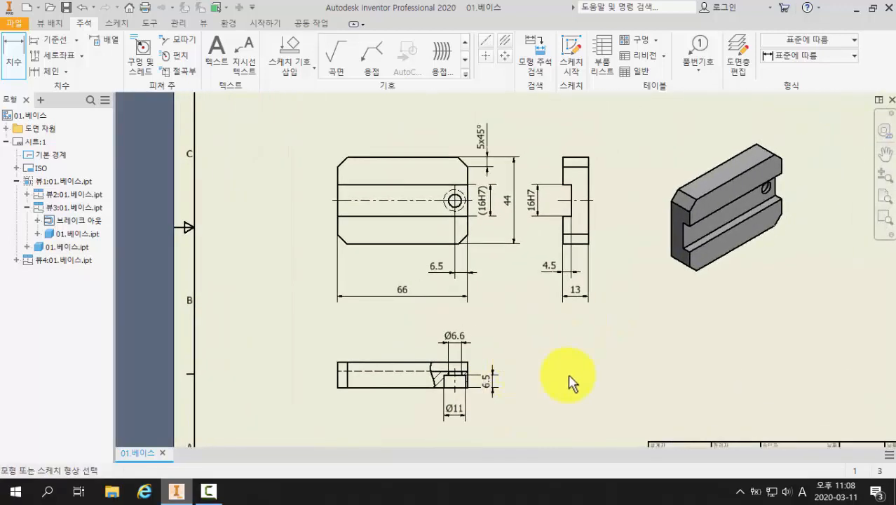
key("Escape")
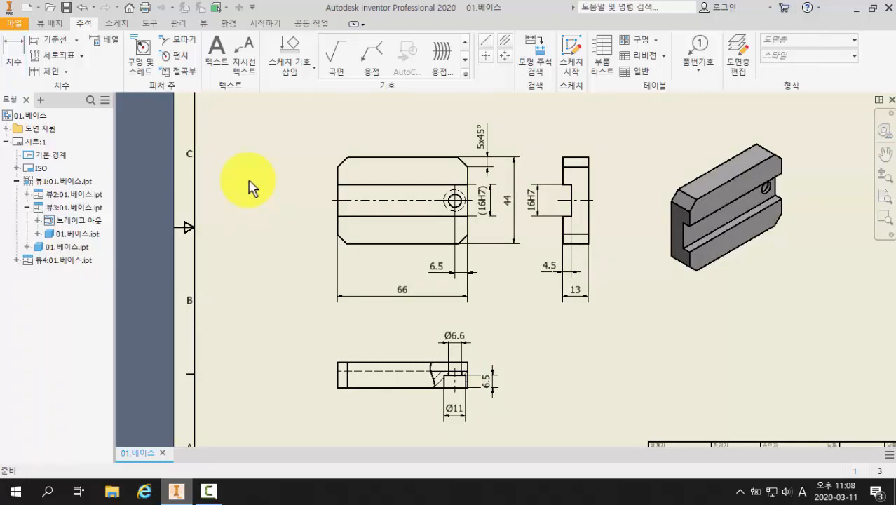
Step: Move the side view farther from the base view and shift the isometric view farther out to even the spacing
left_click(605, 171)
left_click_drag(608, 173, 627, 173)
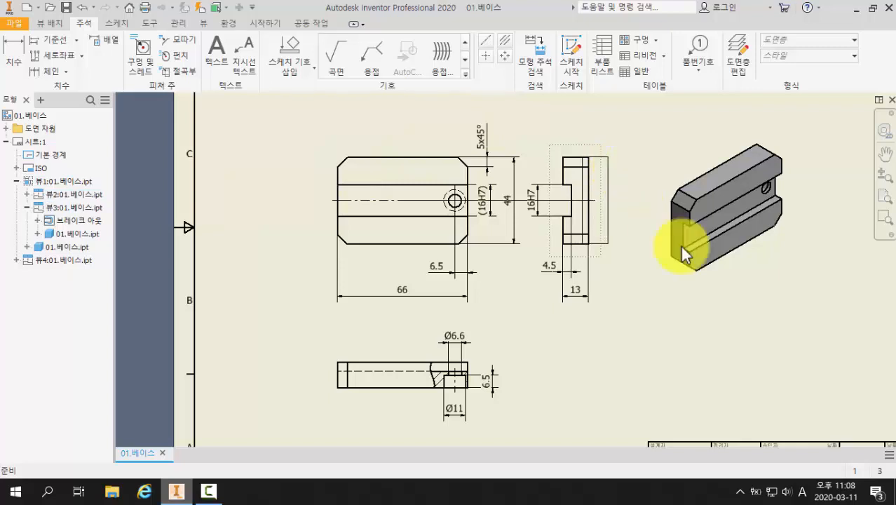
left_click(791, 266)
left_click_drag(791, 266, 858, 268)
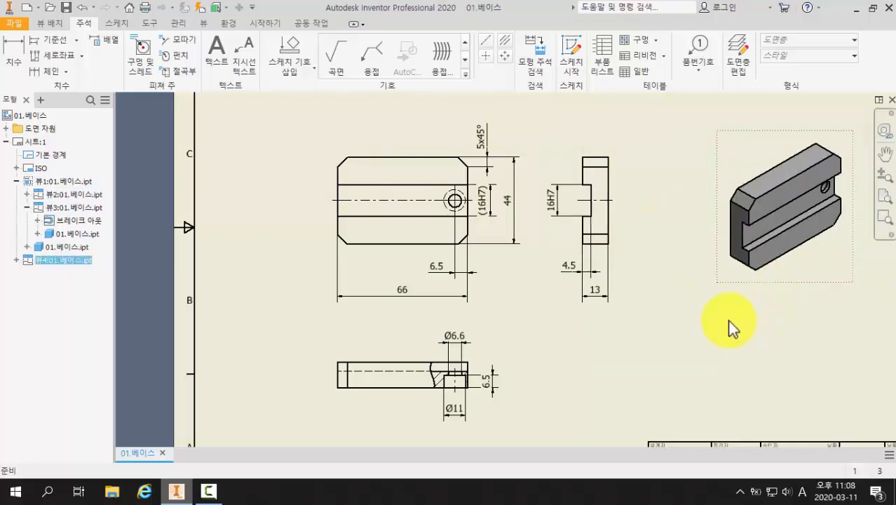
left_click_drag(621, 235, 631, 238)
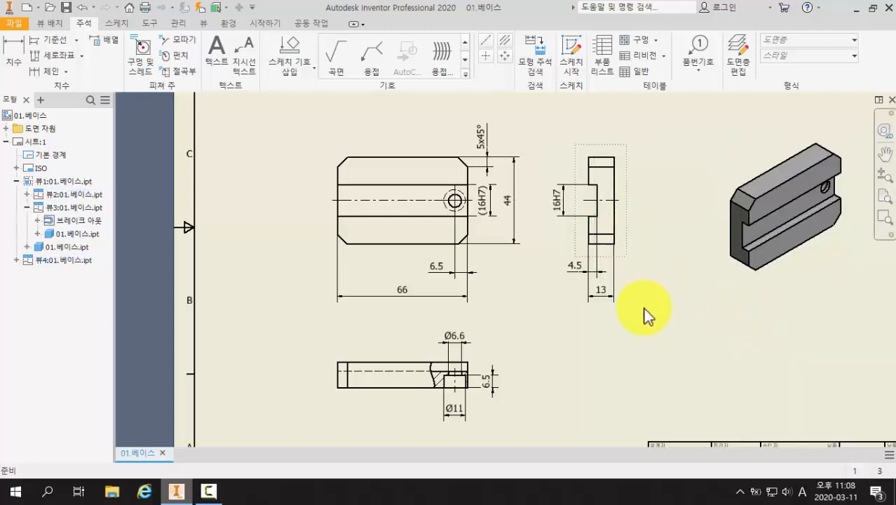
left_click(646, 347)
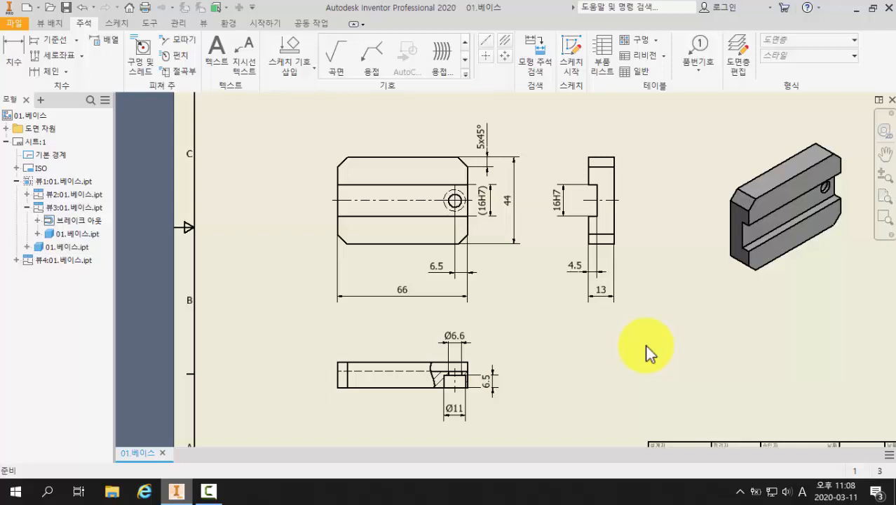
Step: Attach datum symbol A to the outer extension line of the side view's 13 mm width dimension, pointing away from the dimension
scroll(613, 307, "up", 3)
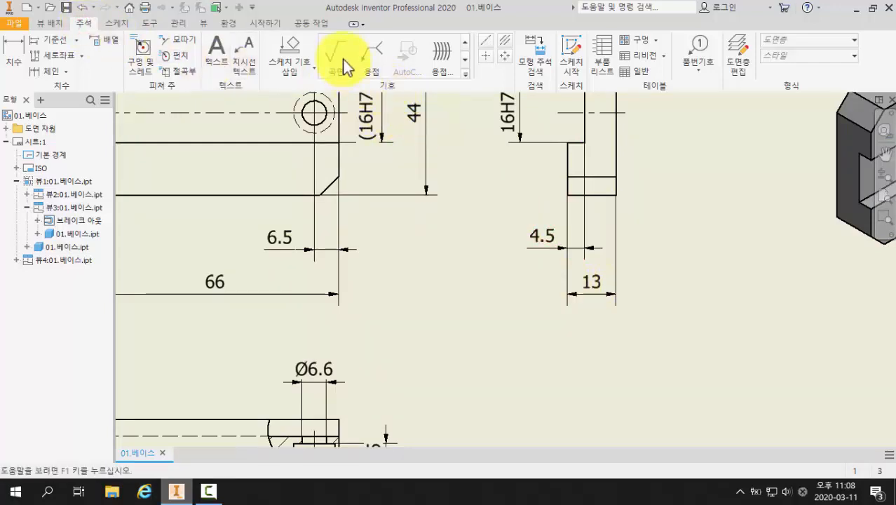
left_click(467, 75)
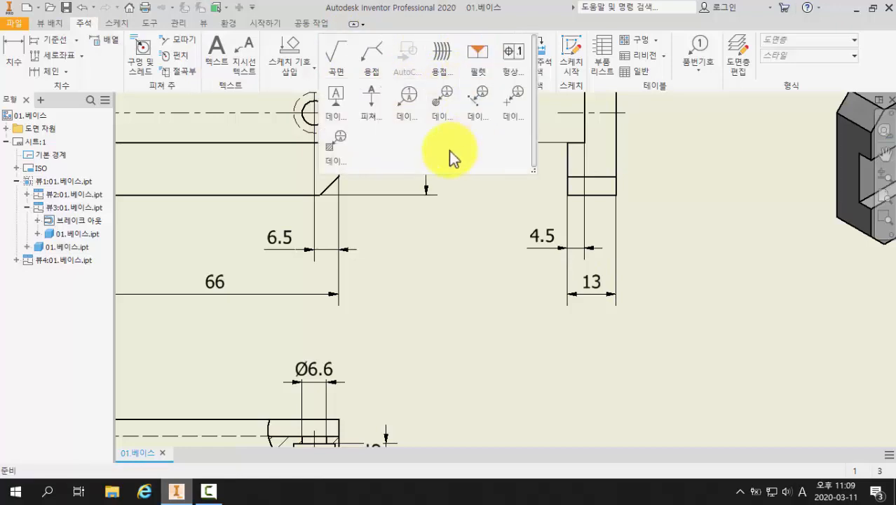
left_click(336, 105)
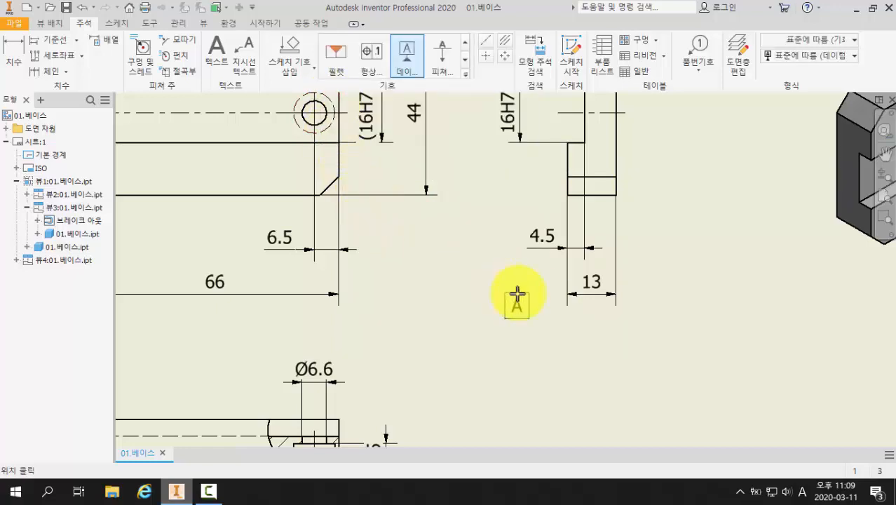
scroll(540, 295, "down", 3)
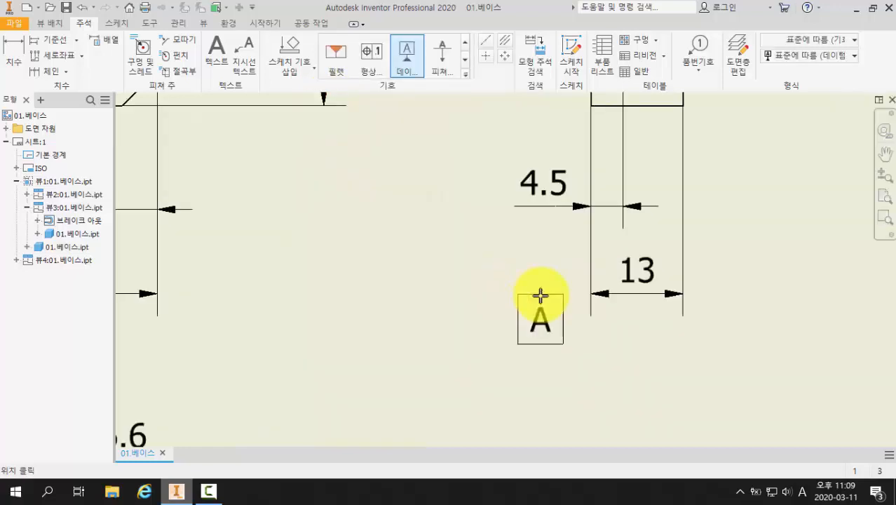
left_click(587, 294)
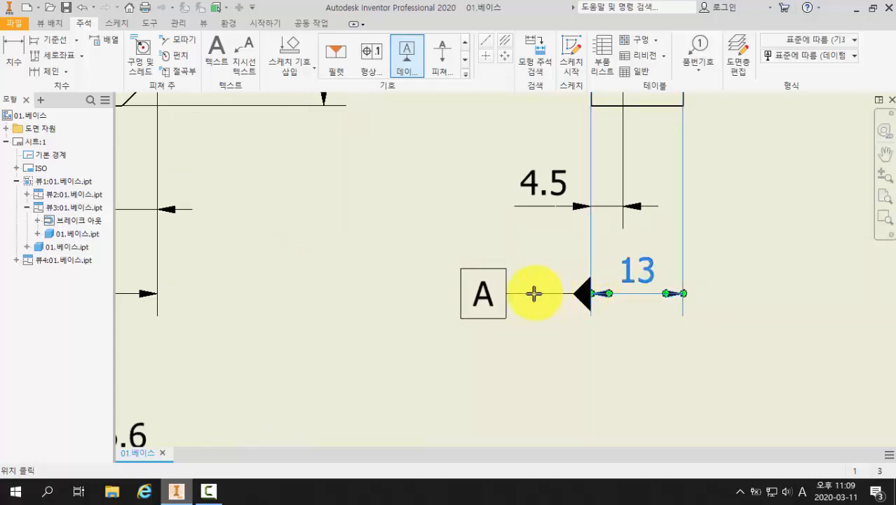
left_click(539, 293)
right_click(537, 294)
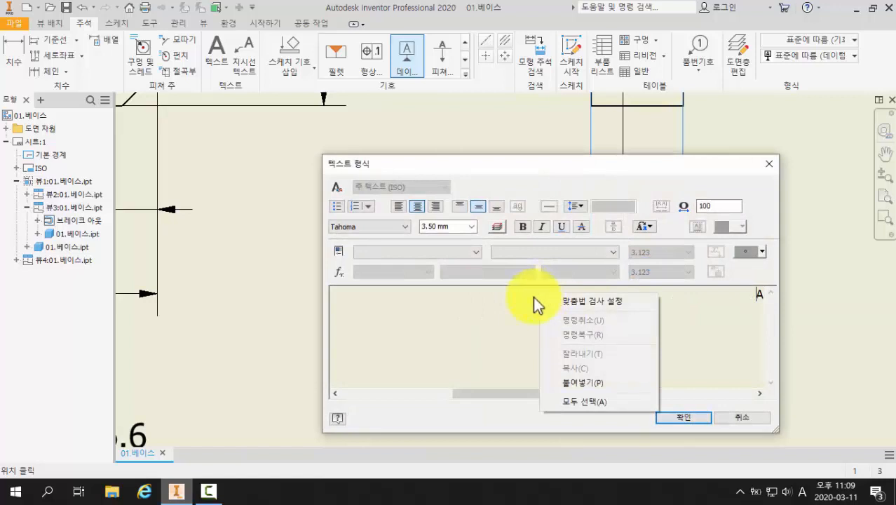
left_click(522, 296)
left_click(735, 302)
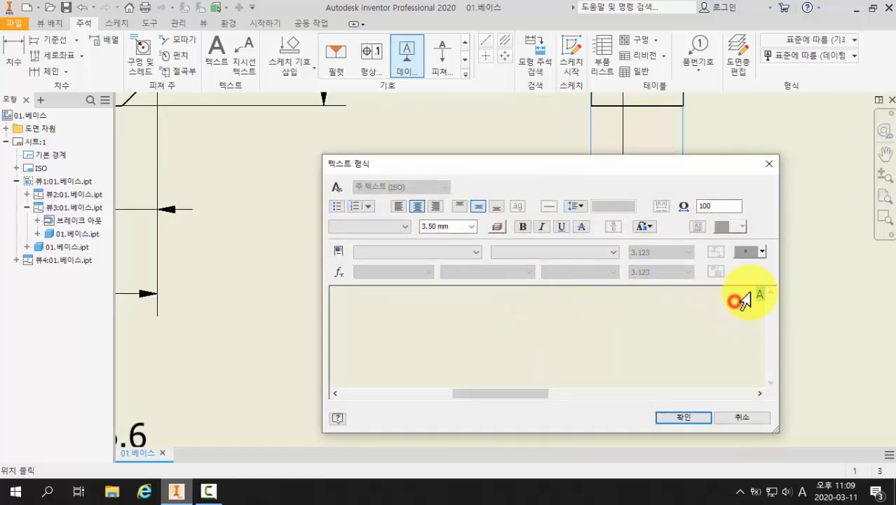
left_click(755, 293)
left_click(682, 420)
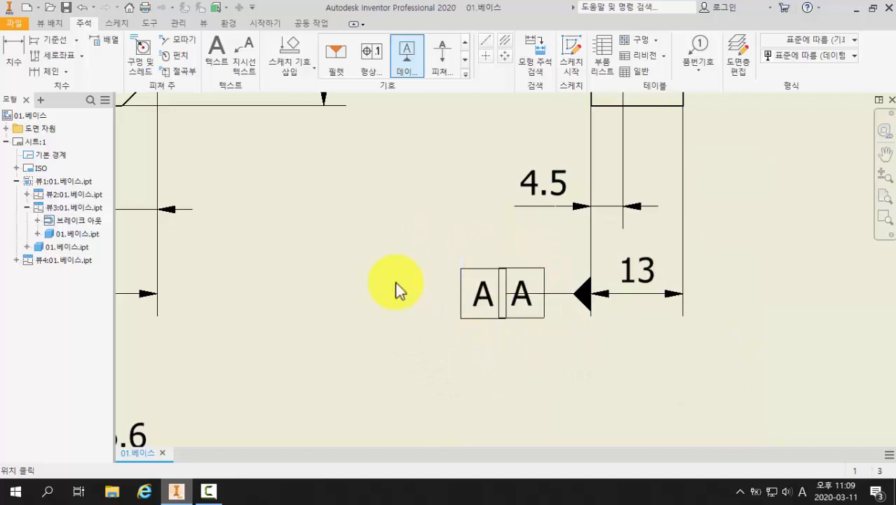
Step: Attach a datum symbol to the outer end of the base view's 66 mm length dimension and label it B
mouse_move(394, 286)
middle_mouse_down()
mouse_move(384, 286)
mouse_move(596, 286)
middle_mouse_up()
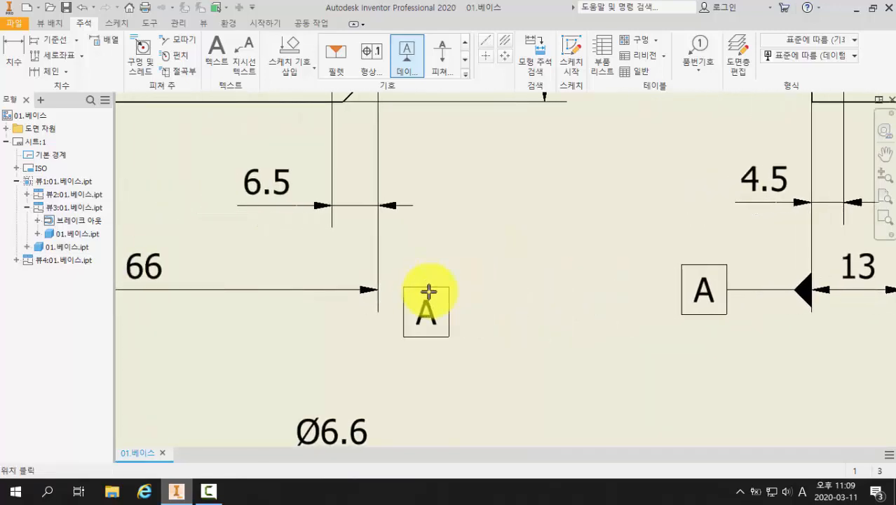
left_click(381, 288)
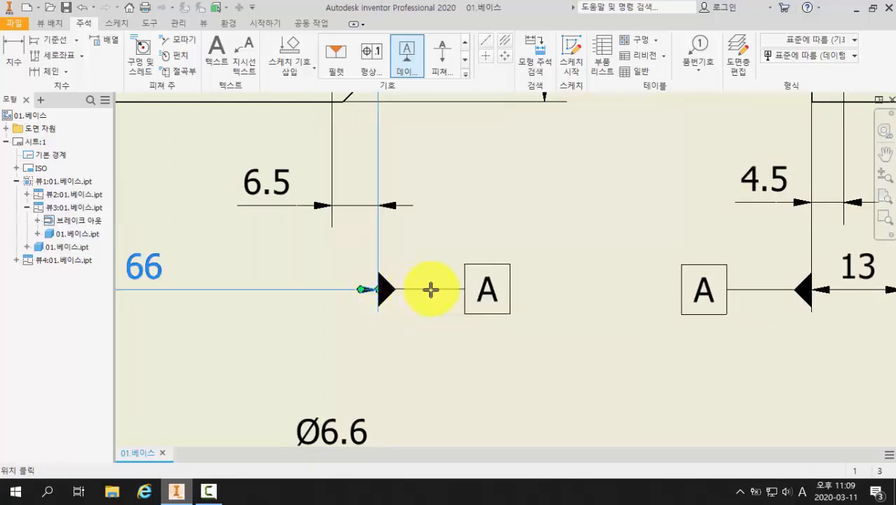
left_click(431, 289)
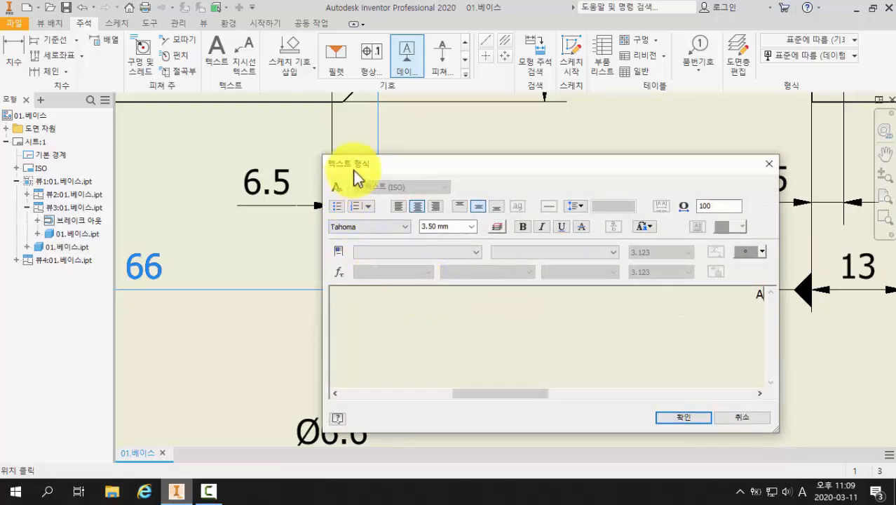
left_click_drag(590, 172, 444, 173)
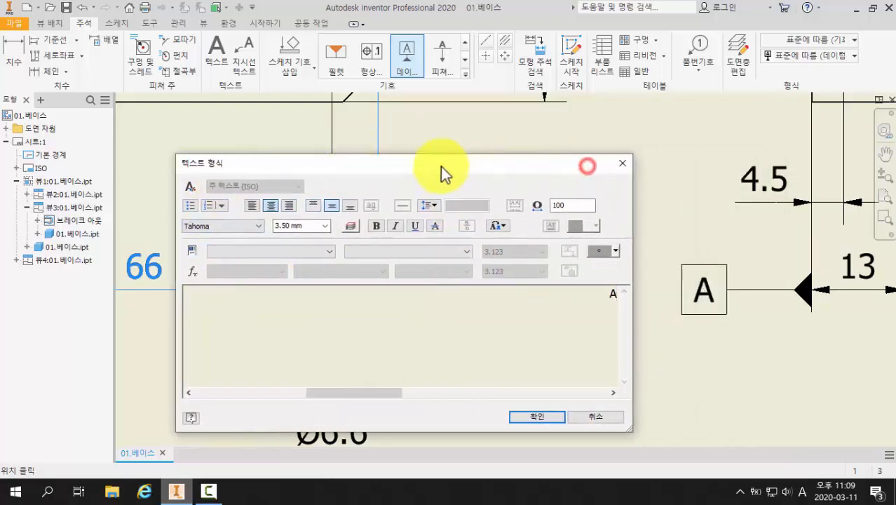
left_click(610, 293)
left_click_drag(629, 295, 657, 296)
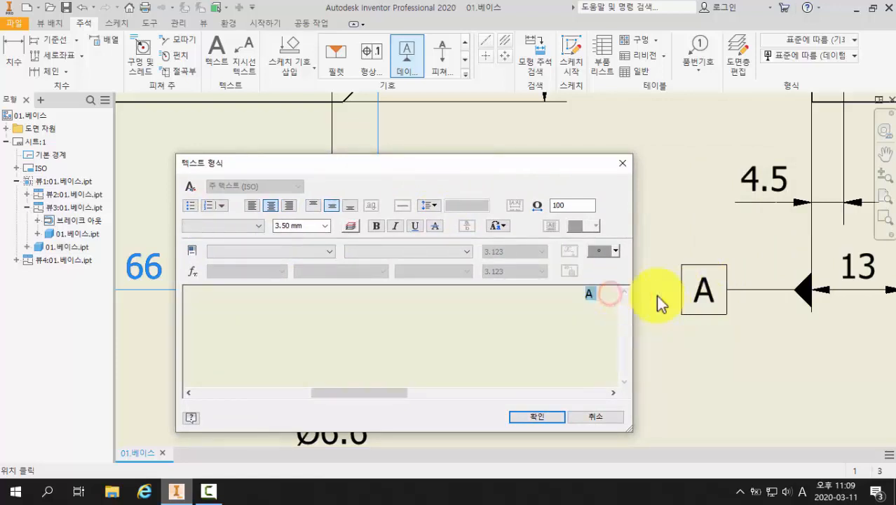
key("Delete")
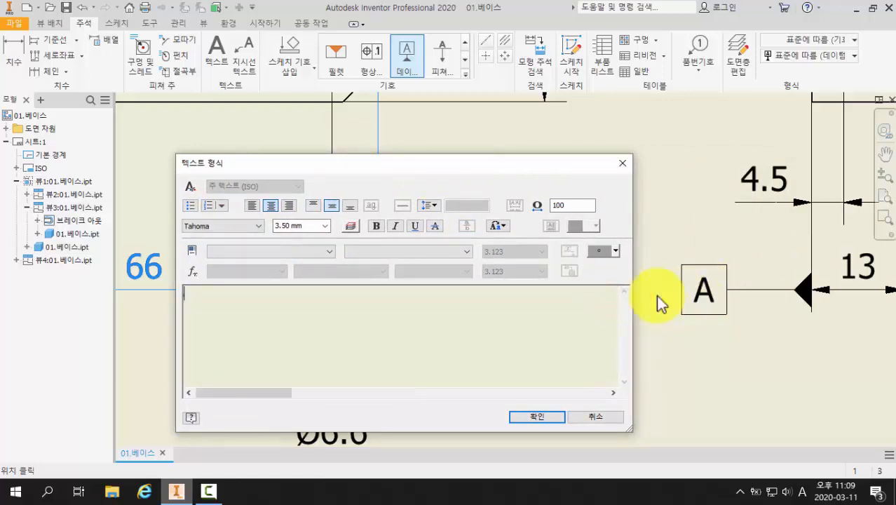
left_click(564, 324)
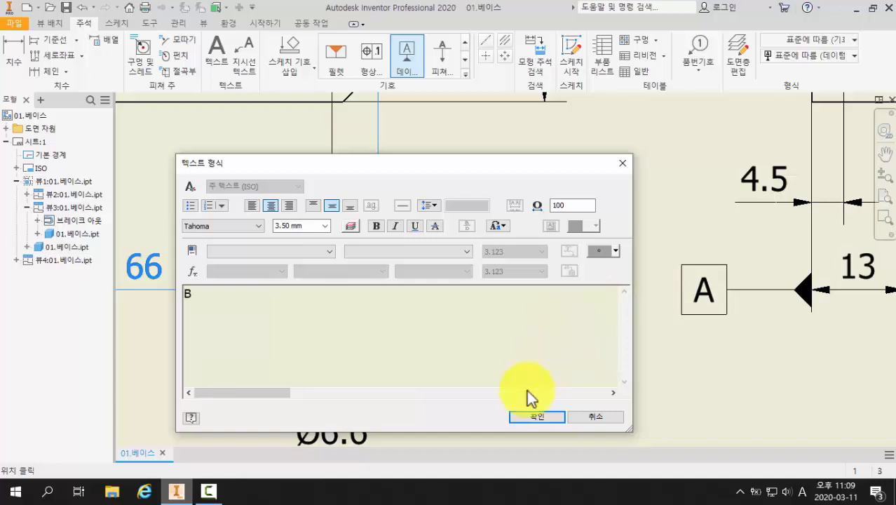
left_click(537, 416)
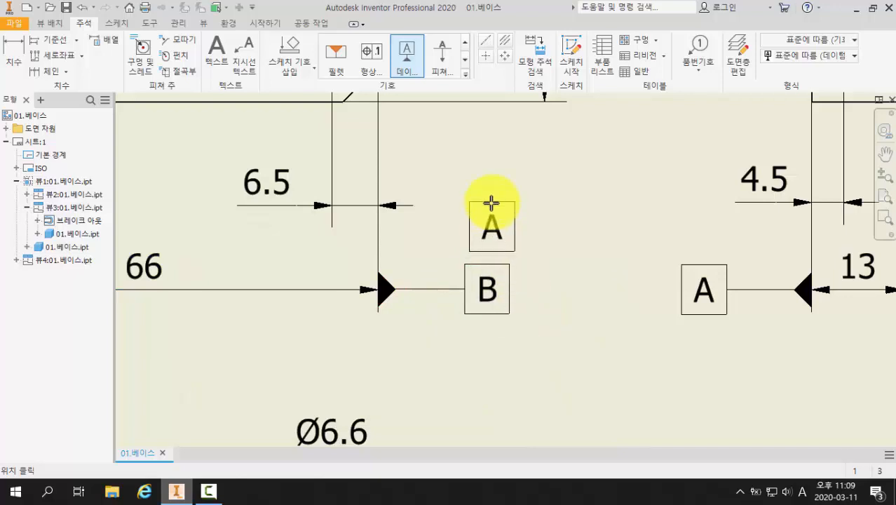
key("Escape")
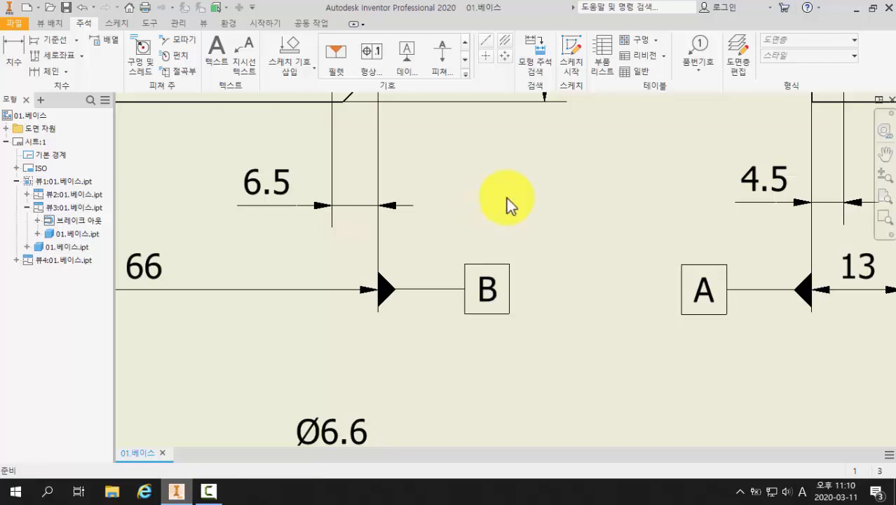
Step: Attach a geometric tolerance frame to the upper end of the side view's 16H7 dimension, with the leader bent above the view
scroll(506, 199, "down", 3)
middle_click_drag(517, 184, 463, 366)
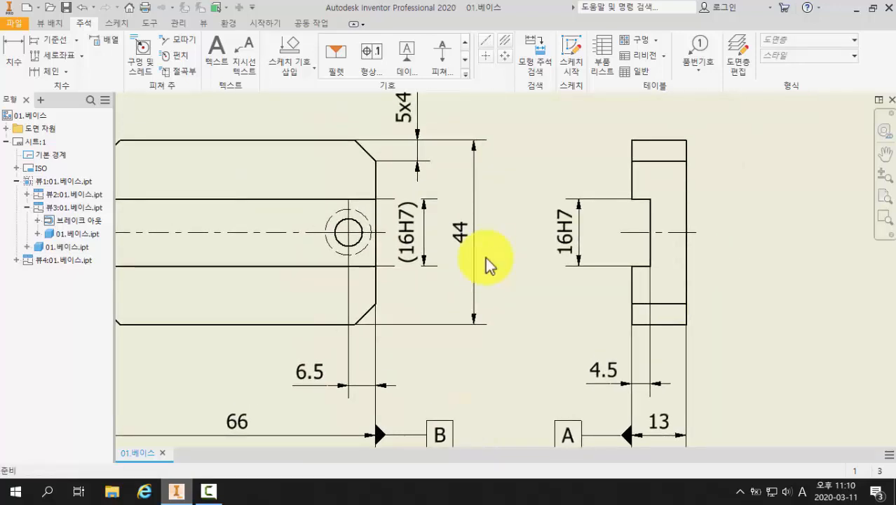
mouse_move(488, 265)
middle_mouse_down()
mouse_move(477, 337)
mouse_move(458, 345)
mouse_move(448, 301)
mouse_move(408, 294)
mouse_move(400, 280)
mouse_move(406, 260)
middle_mouse_up()
scroll(448, 301, "down", 3)
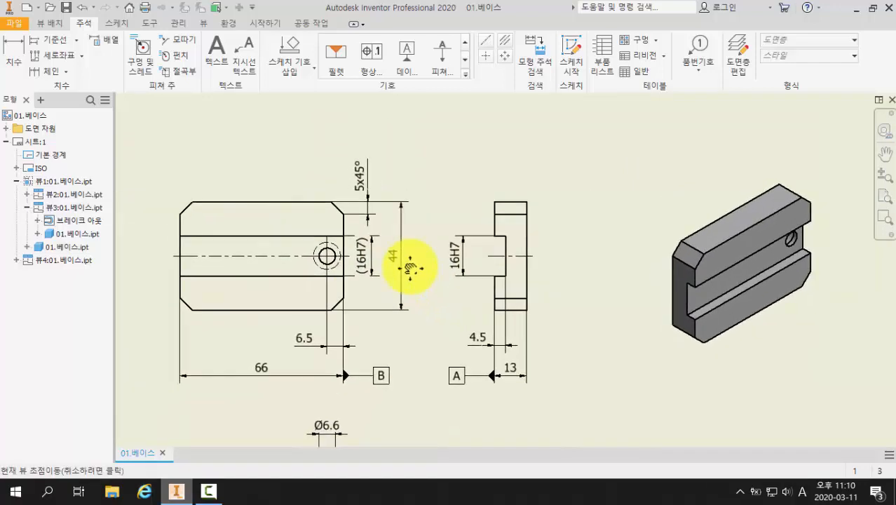
left_click(371, 69)
scroll(474, 190, "up", 4)
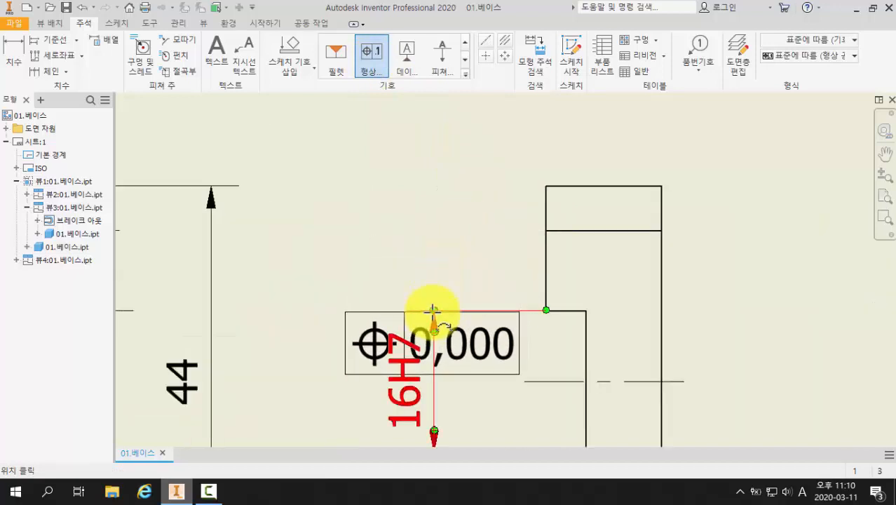
left_click(432, 310)
scroll(434, 310, "down", 2)
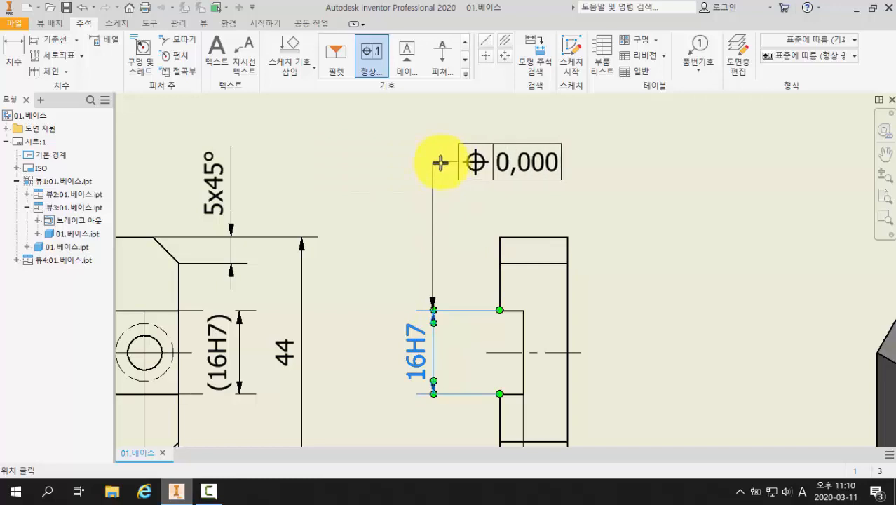
right_click(440, 162)
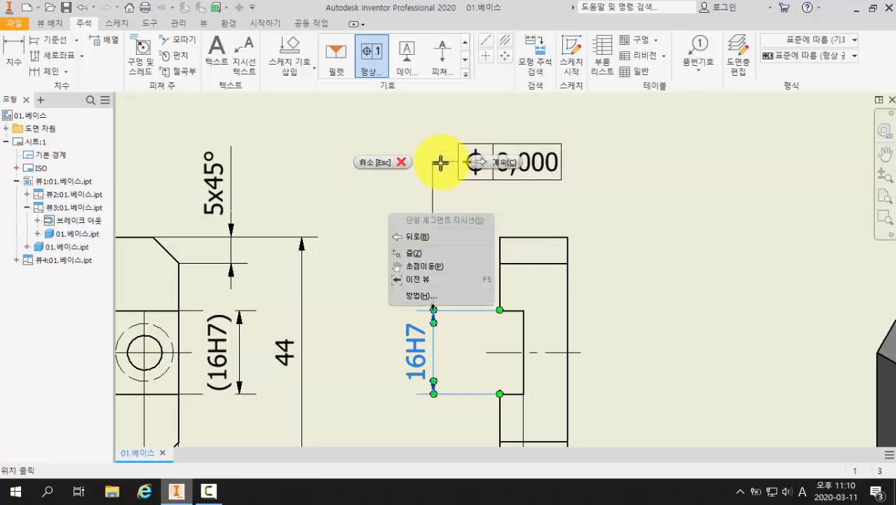
left_click(498, 167)
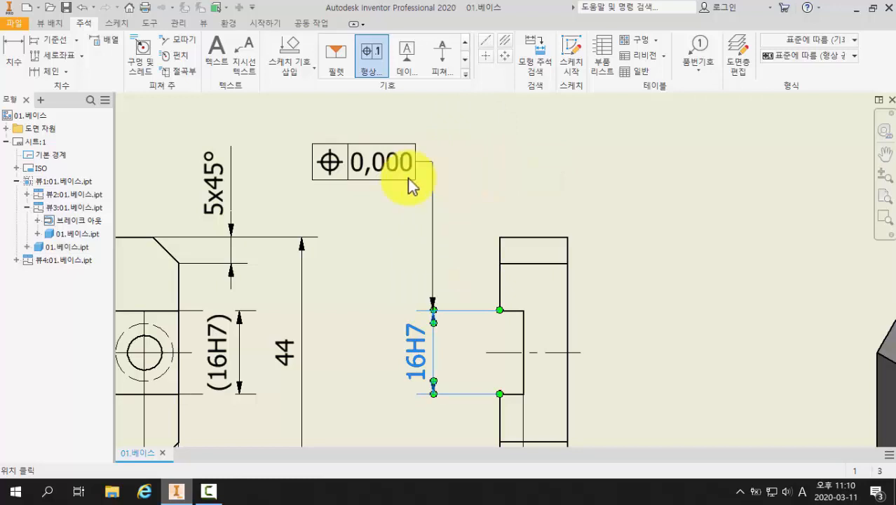
left_click(339, 169)
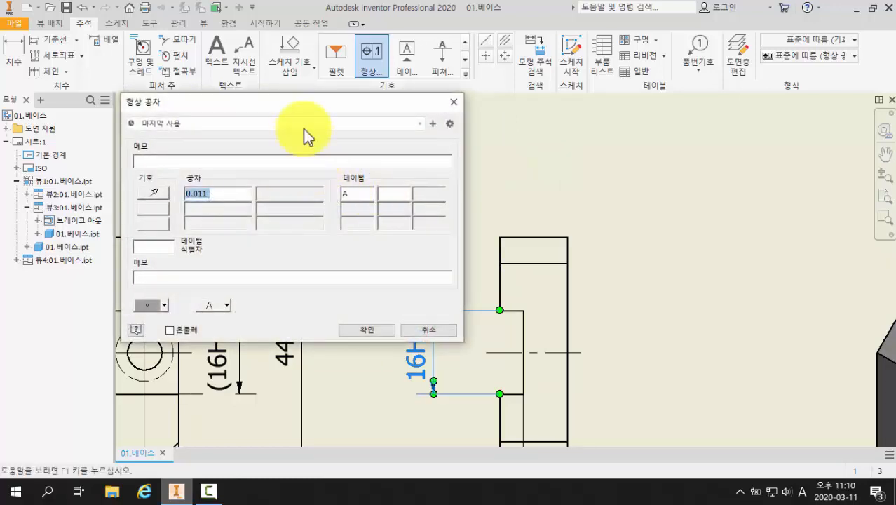
Step: Use the symmetry symbol in the frame's first row and add a second row with perpendicularity and a tolerance of 0.011
left_click_drag(296, 108, 625, 107)
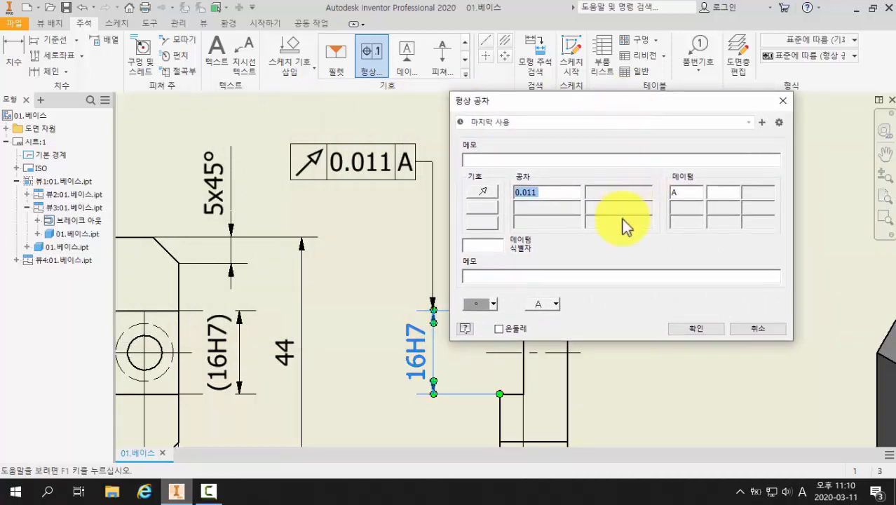
left_click(488, 196)
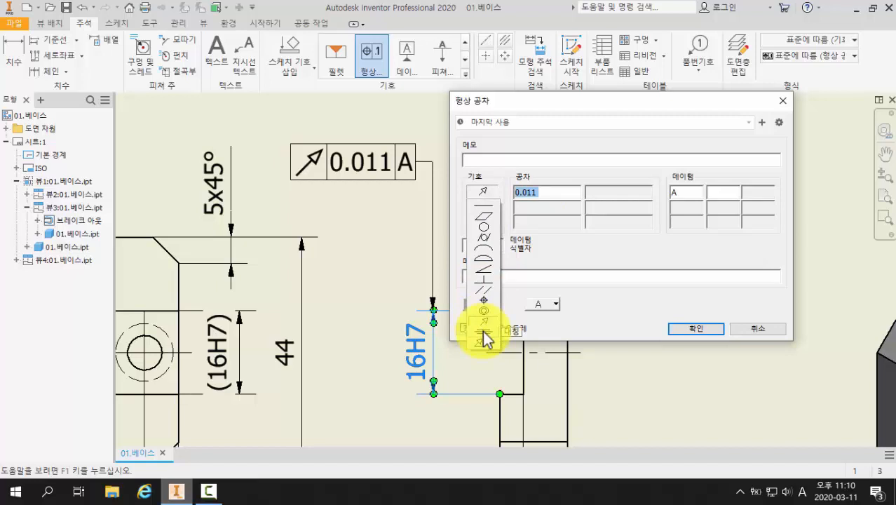
left_click(483, 331)
left_click(550, 192)
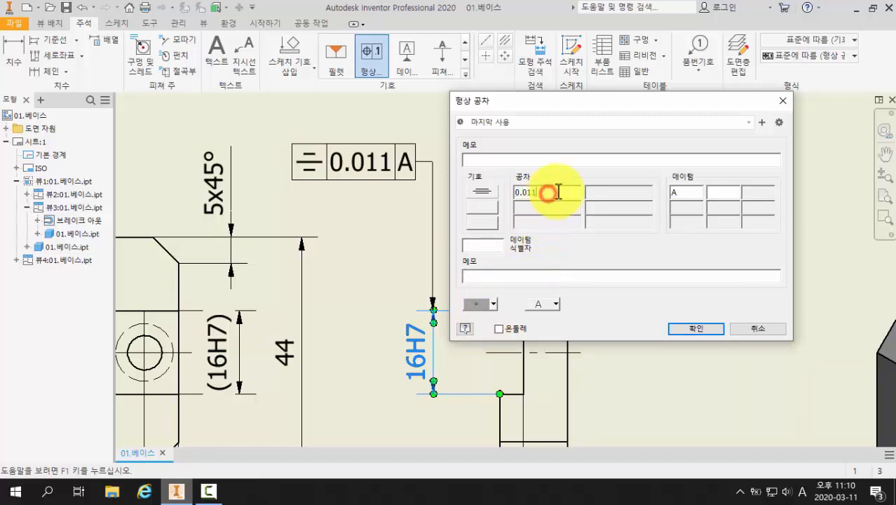
double_click(551, 192)
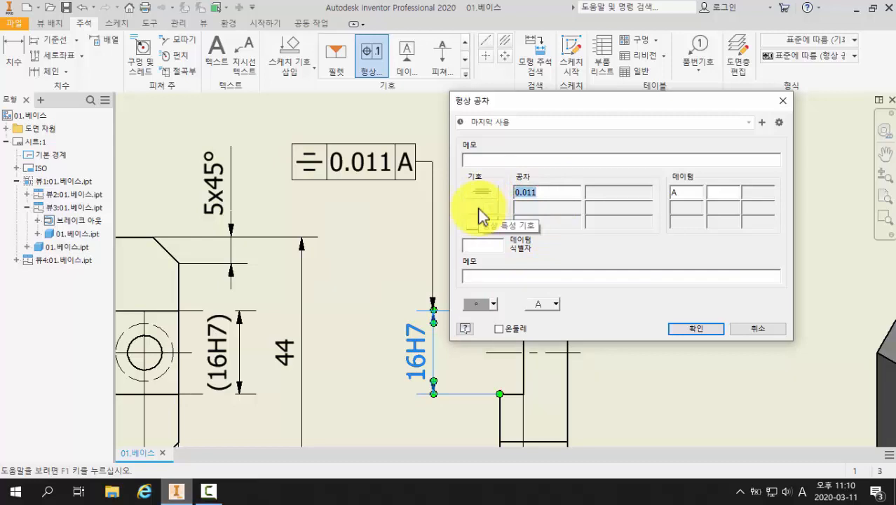
left_click(481, 211)
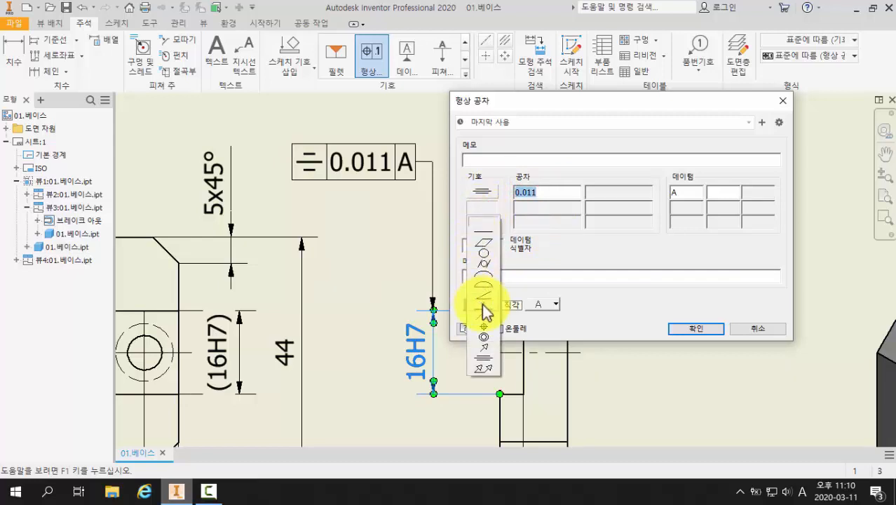
left_click(483, 307)
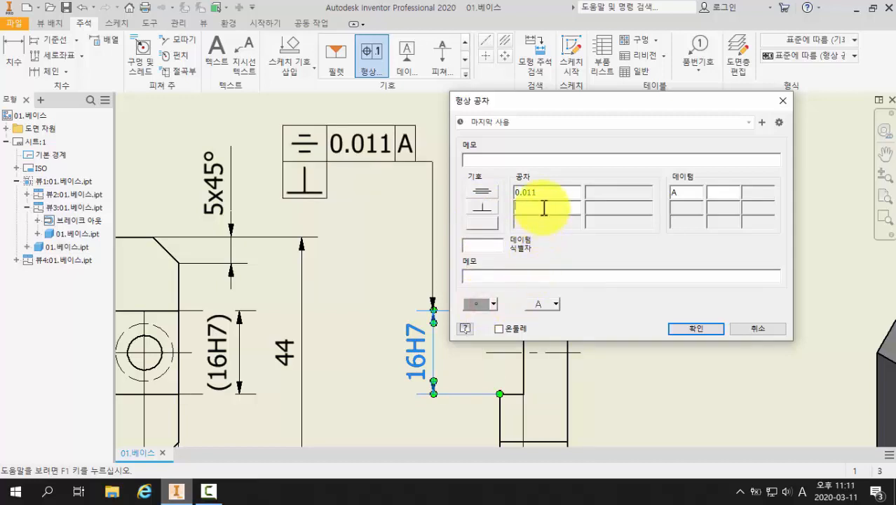
type("0.011")
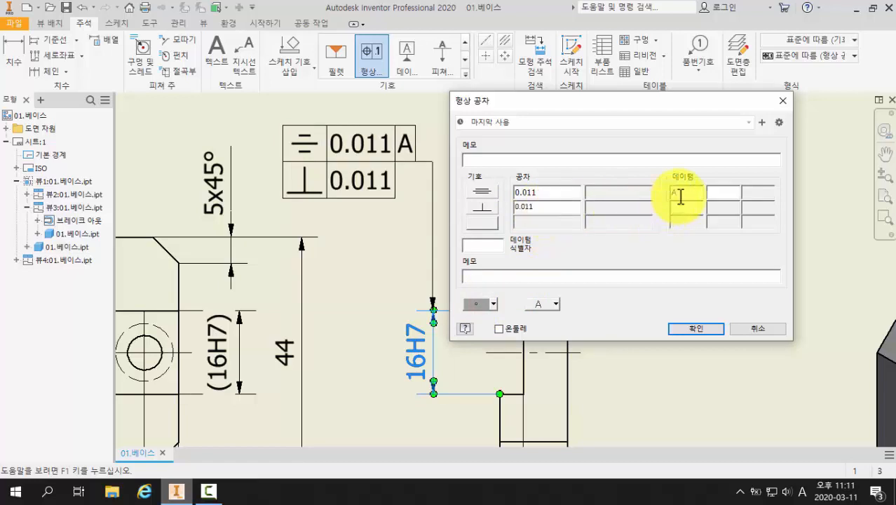
Step: Remove the datum from the symmetry row, assign datum A to the perpendicularity row, and place the tolerance frame
left_click_drag(680, 195, 668, 197)
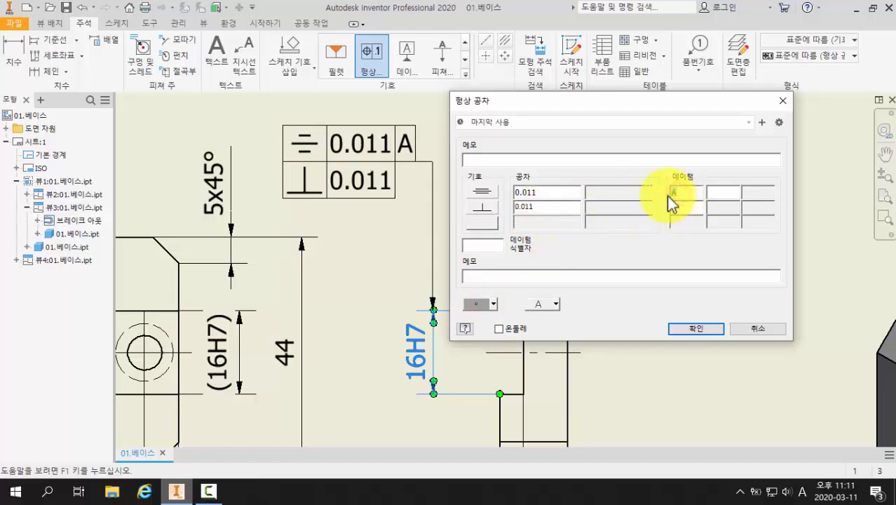
key("Delete")
left_click(691, 203)
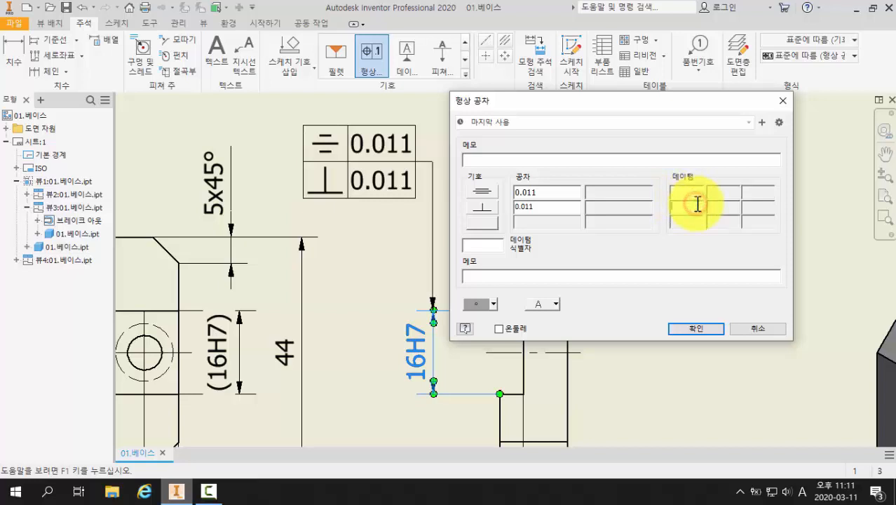
type("A")
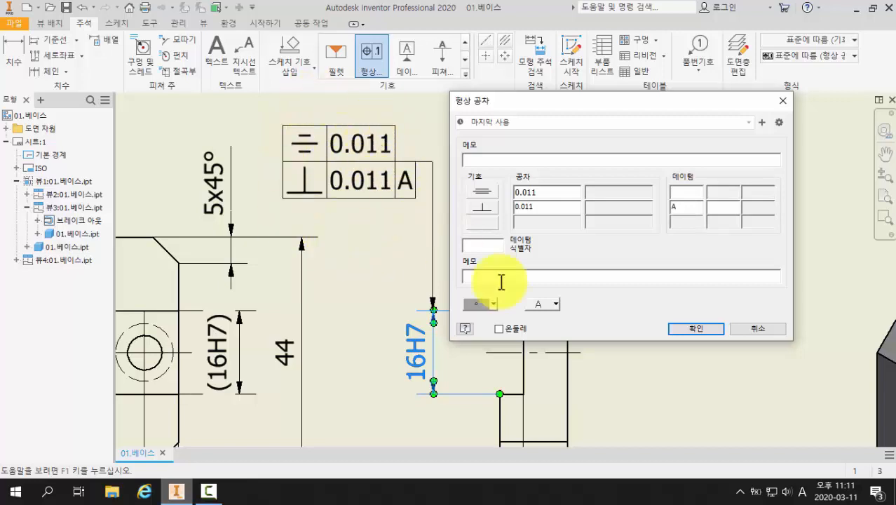
left_click(699, 332)
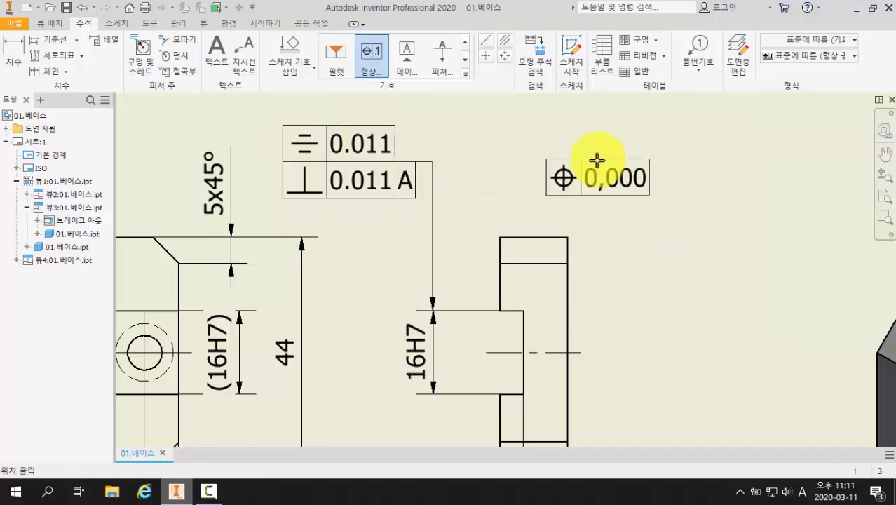
Step: Move the symmetry and perpendicularity frame to the opposite side of its leader, above the side view
key("Escape")
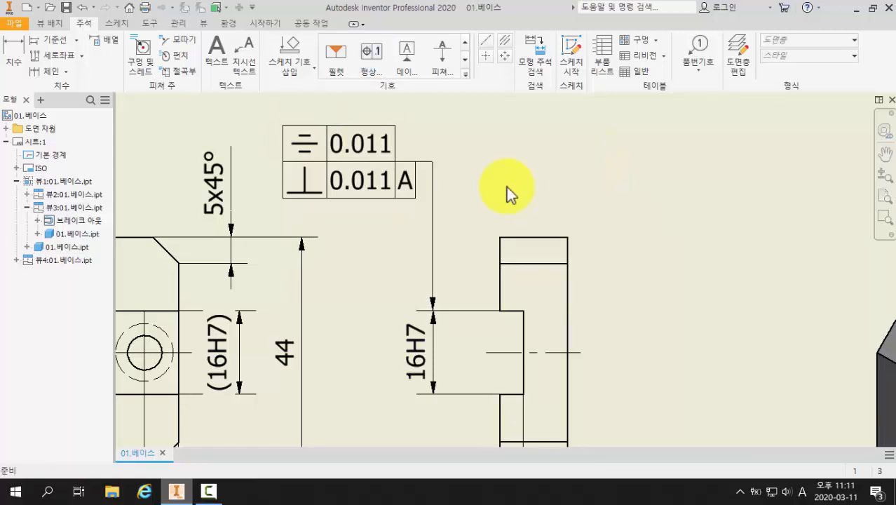
left_click(421, 175)
left_click_drag(415, 163, 462, 172)
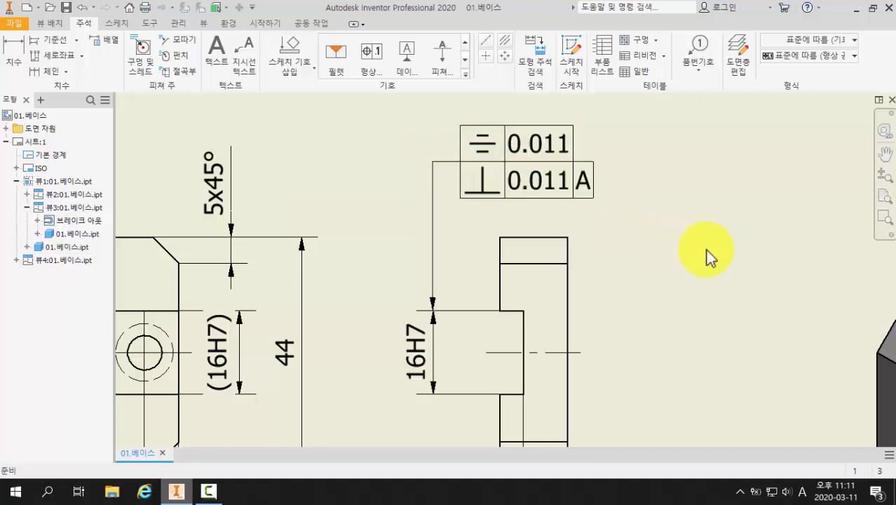
Step: Attach a geometric tolerance frame to the upper end of the base view's 44 mm dimension, with a straight vertical leader above it
scroll(708, 256, "up", 3)
middle_click_drag(710, 256, 716, 200)
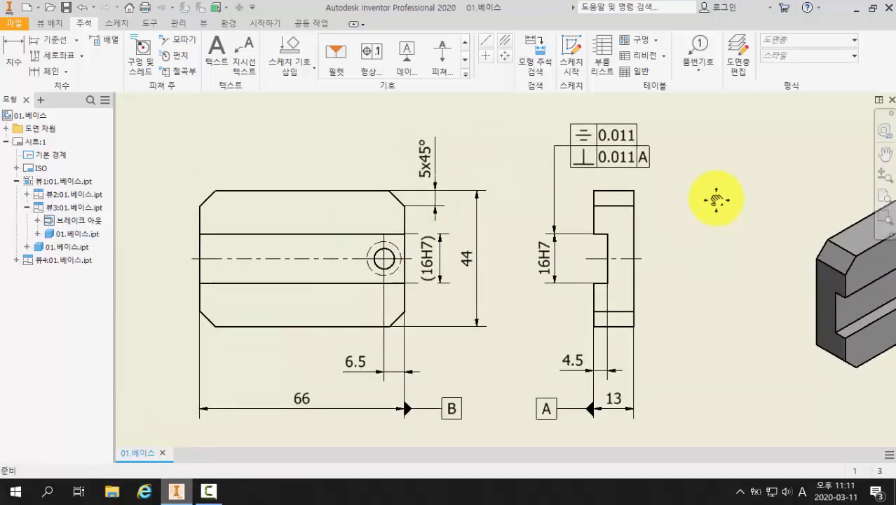
middle_click_drag(574, 208, 550, 250)
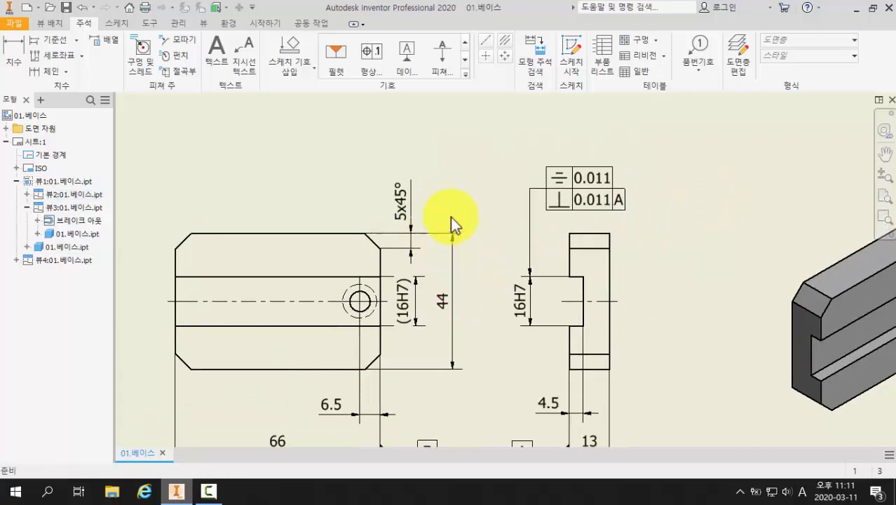
left_click(372, 66)
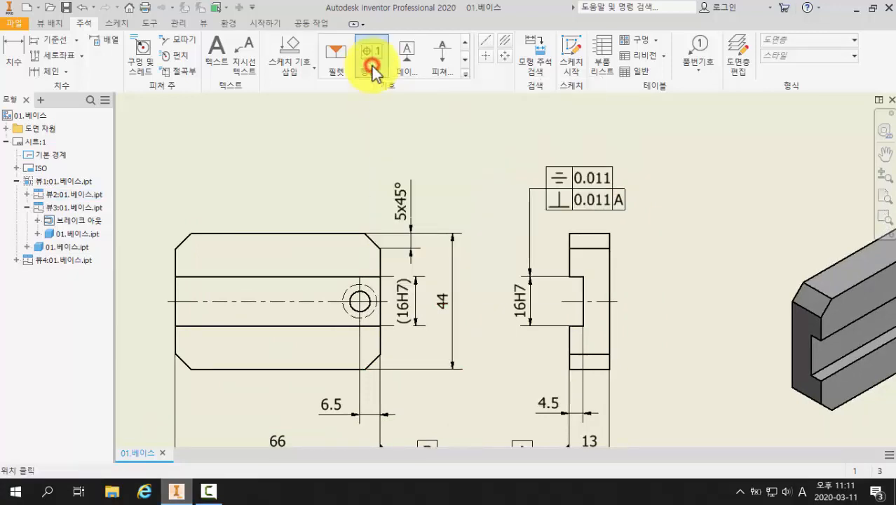
left_click(452, 233)
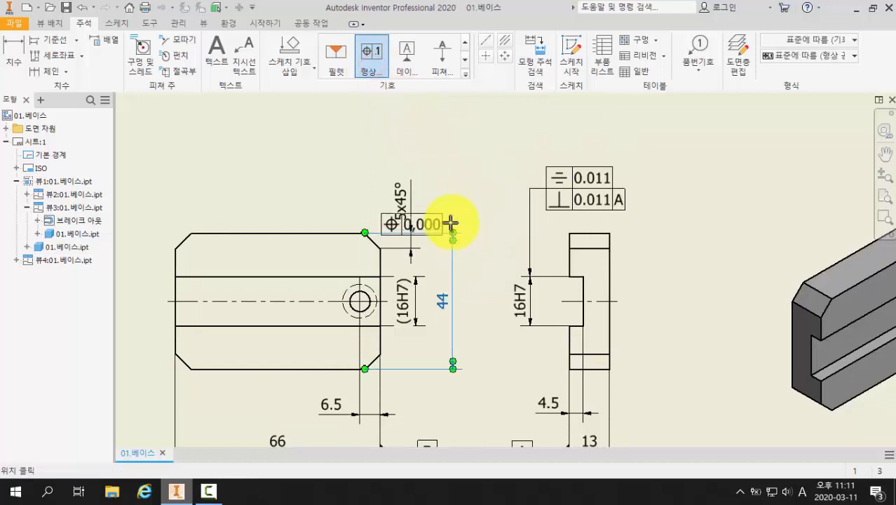
left_click(452, 148)
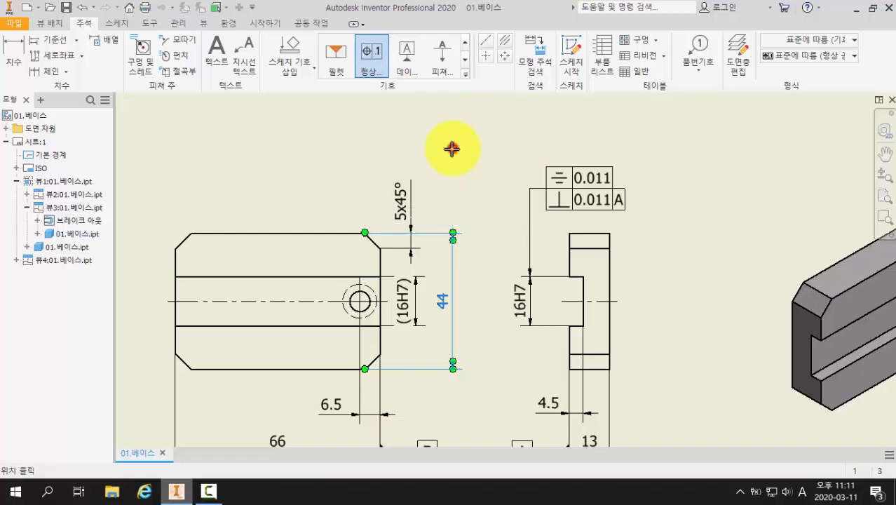
right_click(453, 149)
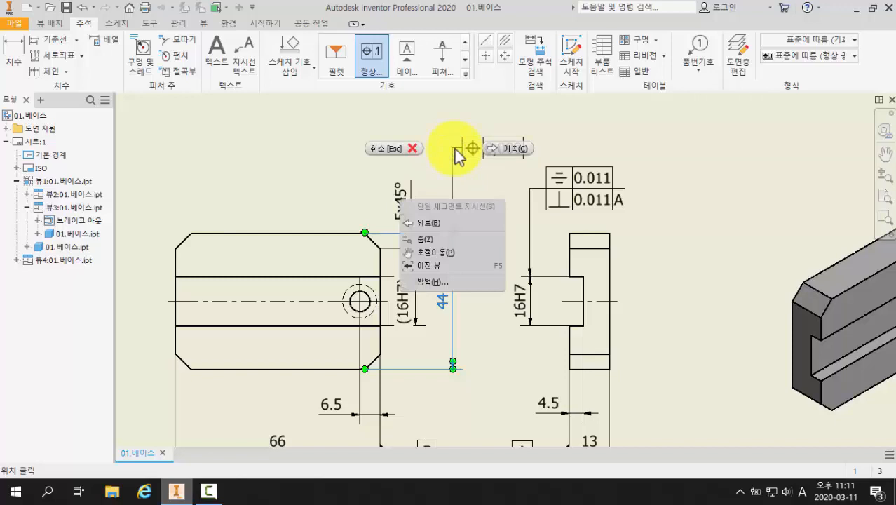
left_click(512, 147)
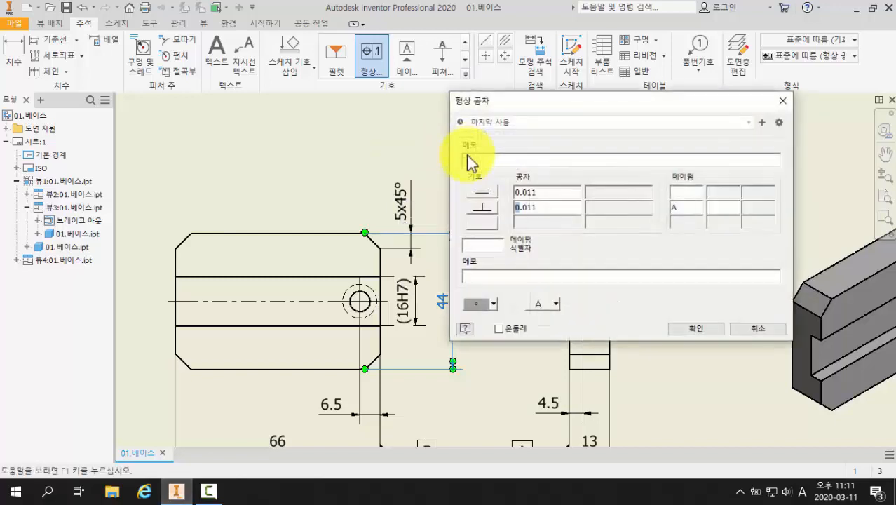
Step: Remove the frame's second row, set its first row to perpendicularity 0.011 with datum B, and place the frame
left_click_drag(508, 116, 144, 139)
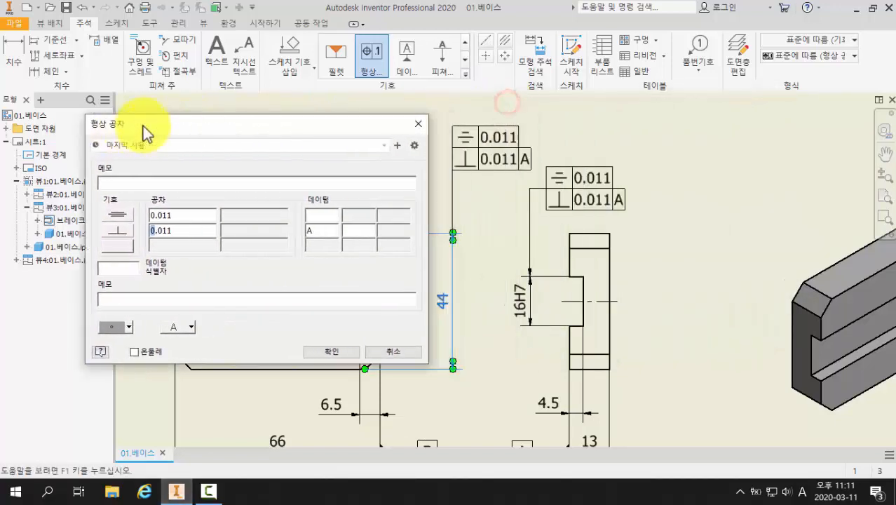
left_click(122, 236)
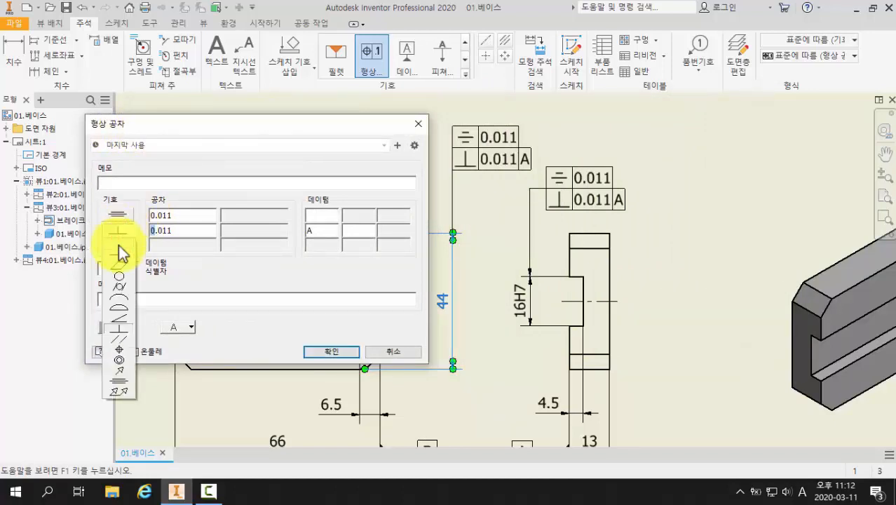
left_click(121, 252)
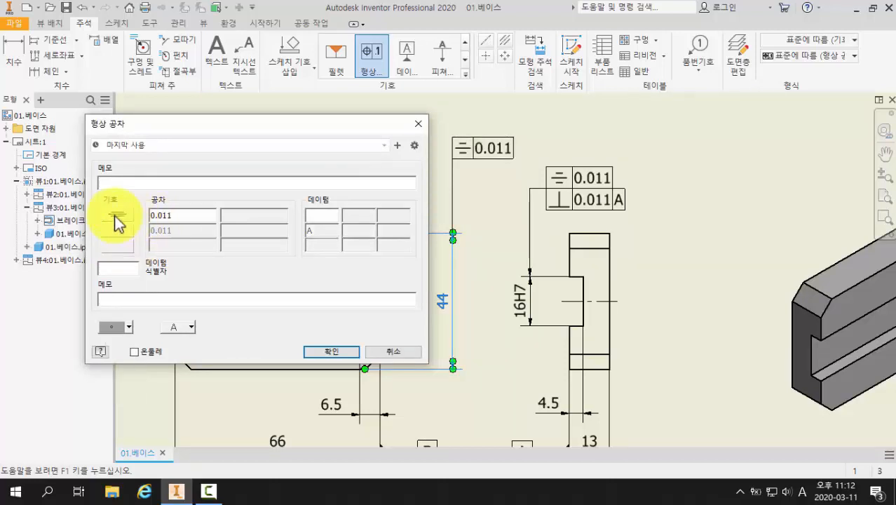
left_click(117, 219)
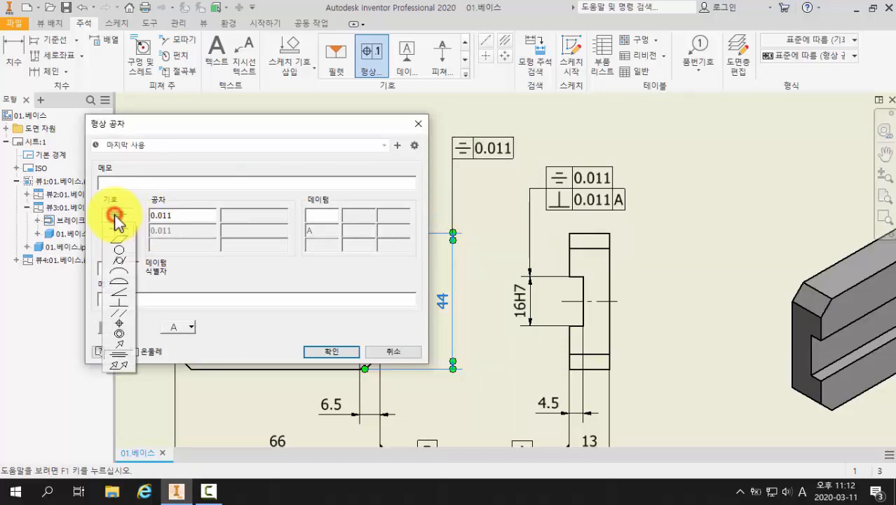
left_click(123, 303)
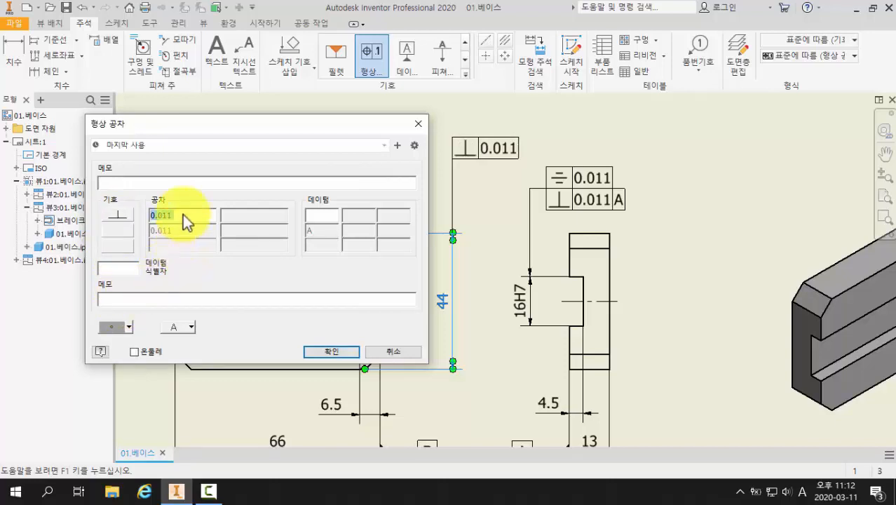
left_click(333, 215)
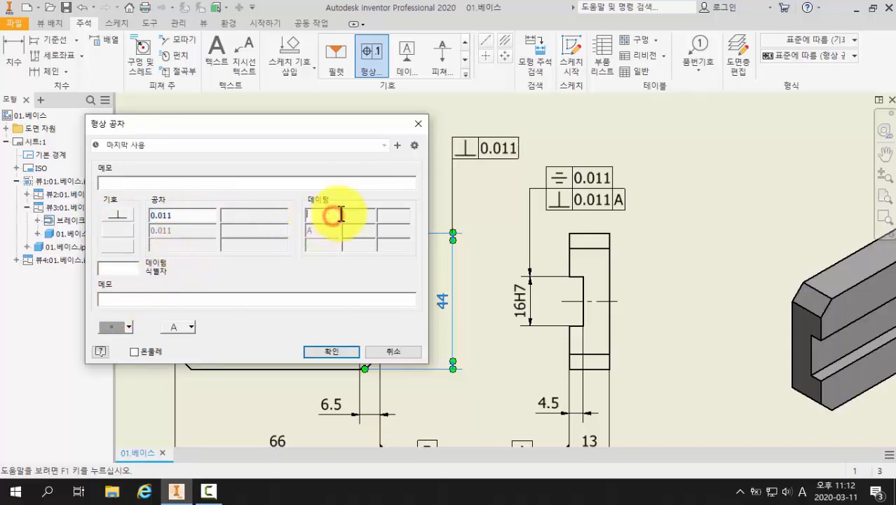
type("B")
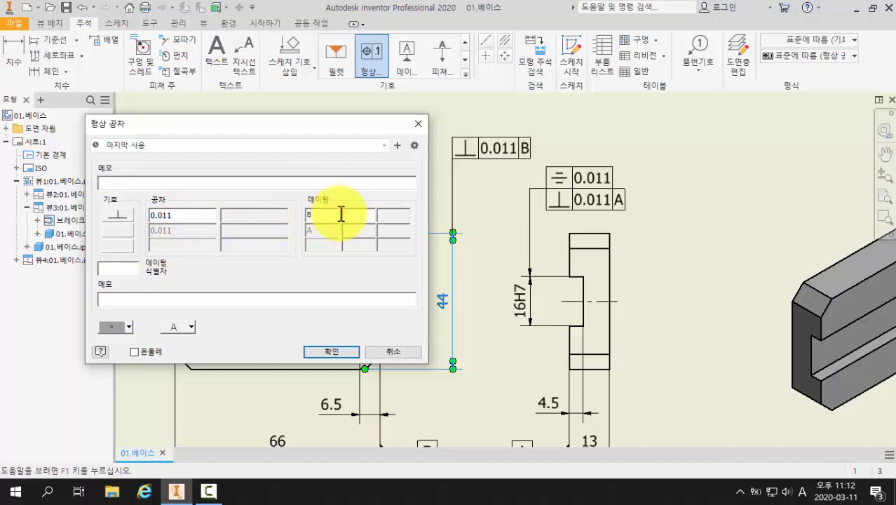
left_click(320, 351)
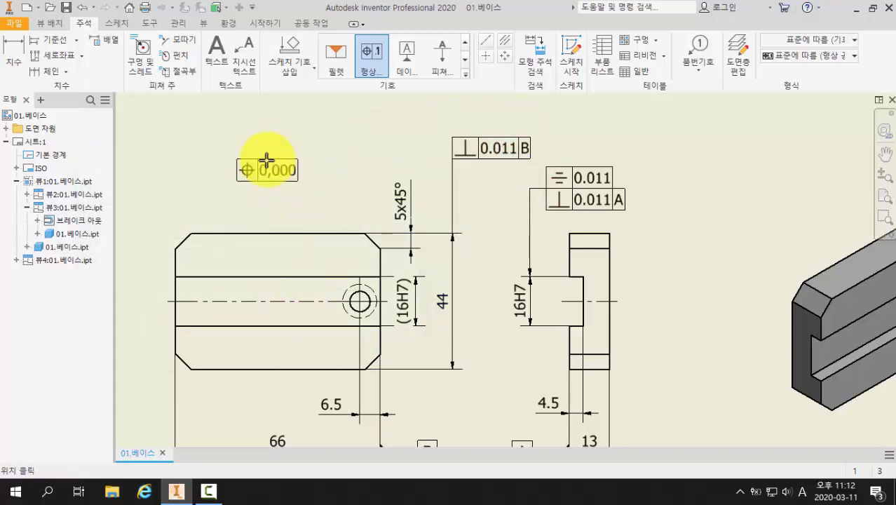
key("Escape")
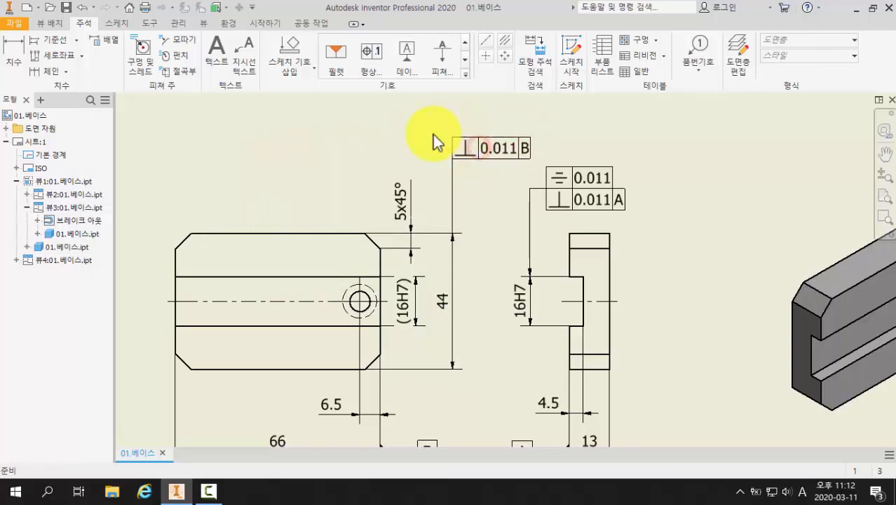
Step: Delete the perpendicularity frame attached to the base view's 44 mm dimension
left_click(468, 144)
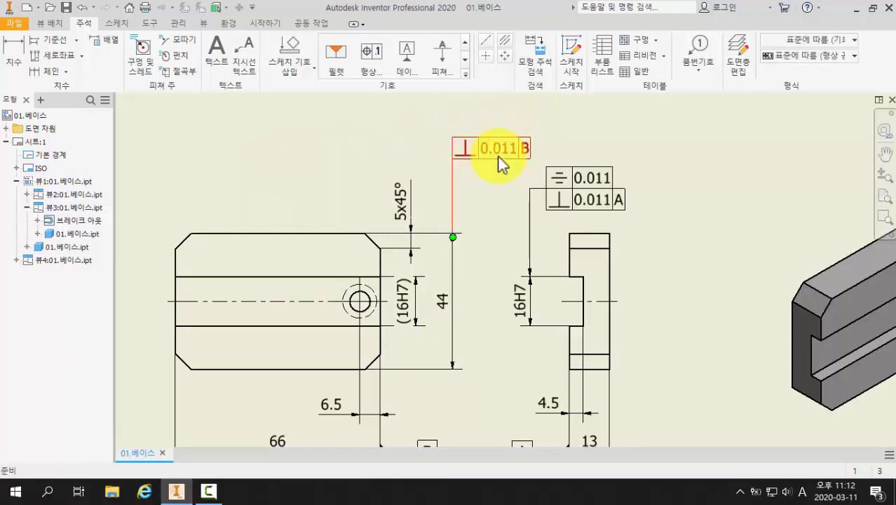
left_click(477, 160)
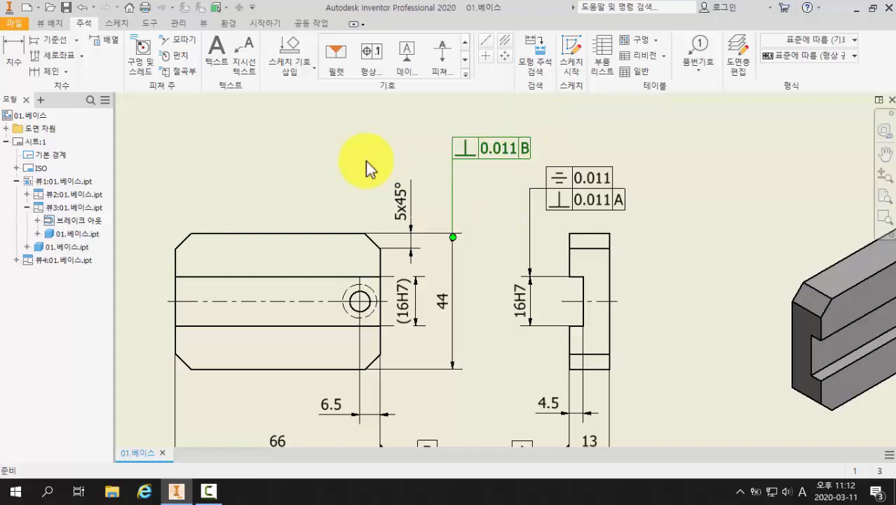
right_click(482, 147)
left_click(500, 186)
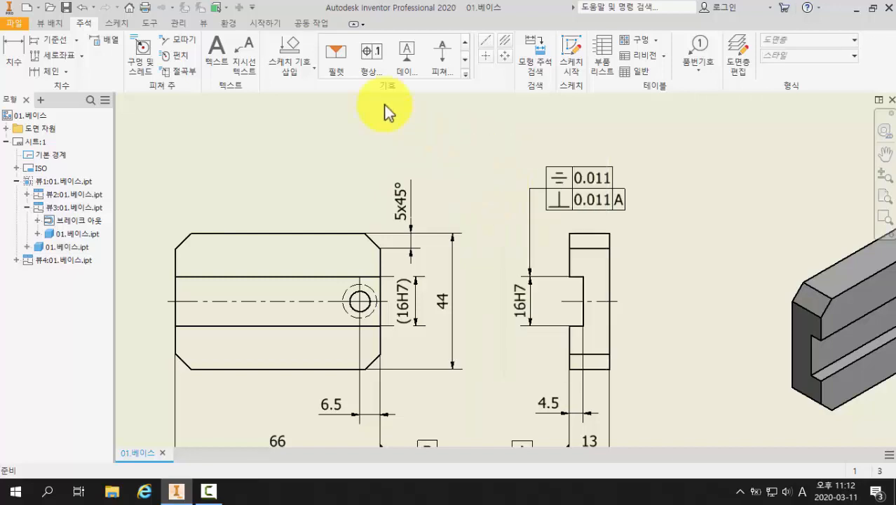
Step: Attach a perpendicularity frame with tolerance 0.011 and datum B to the 44 mm dimension's upper end, bending the leader toward the 5x45° dimension's side
left_click(375, 54)
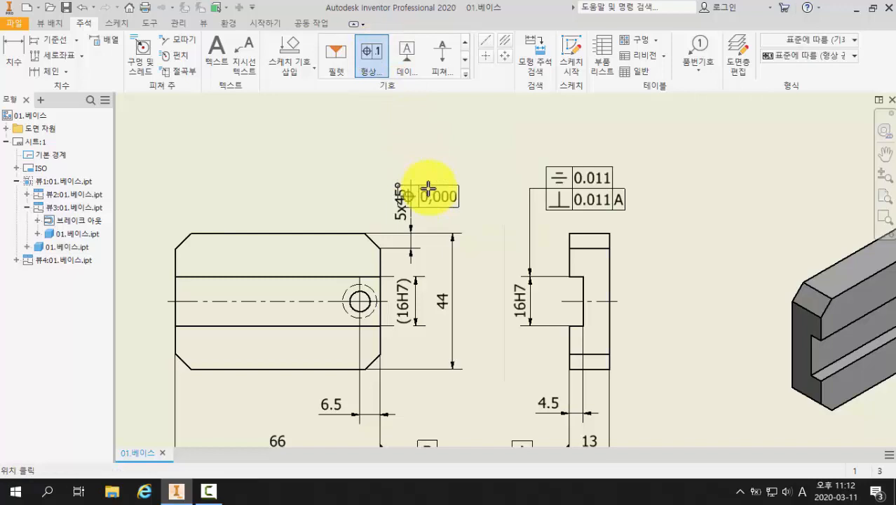
left_click(453, 232)
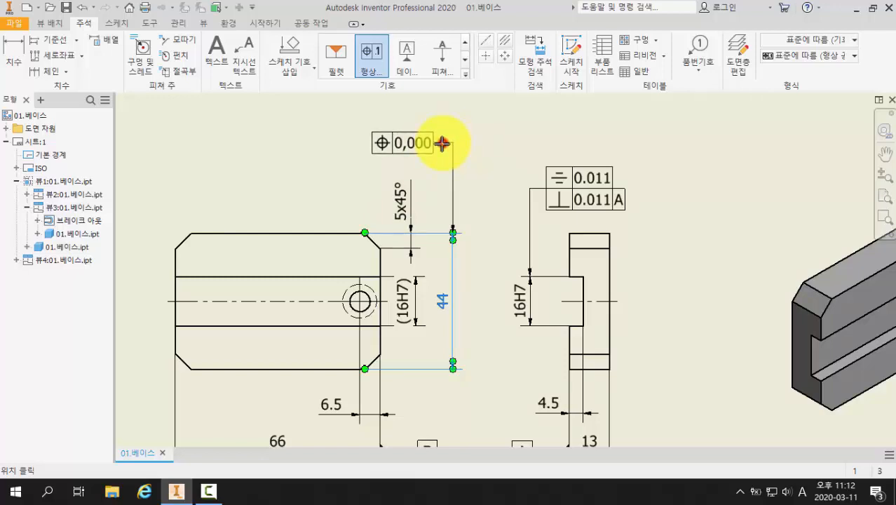
right_click(442, 143)
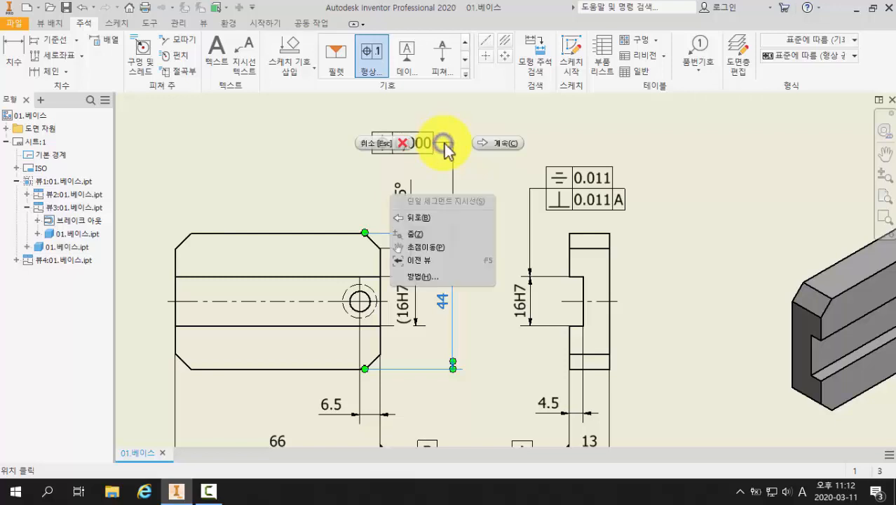
left_click(493, 143)
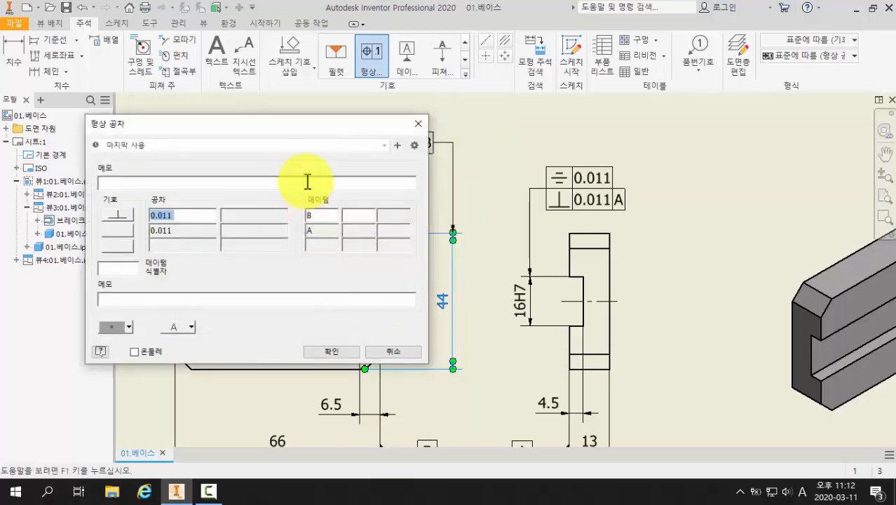
left_click_drag(282, 135, 273, 224)
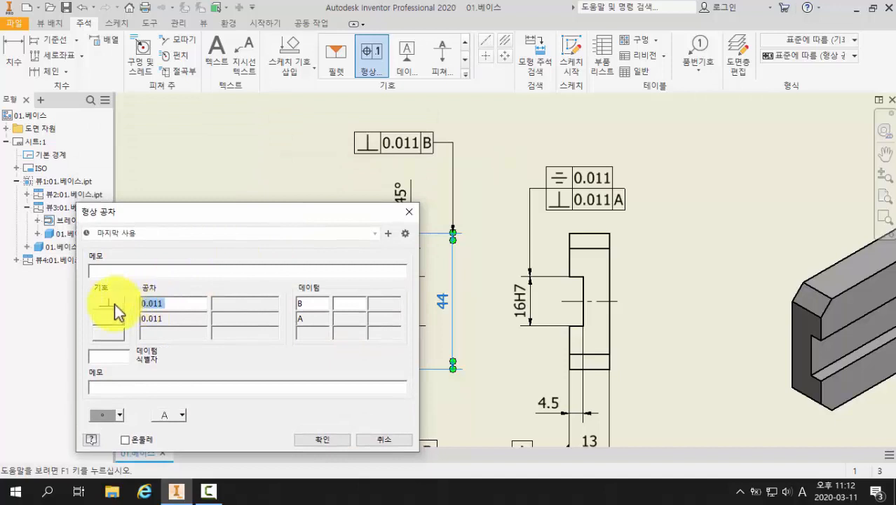
left_click(302, 306)
left_click(171, 318)
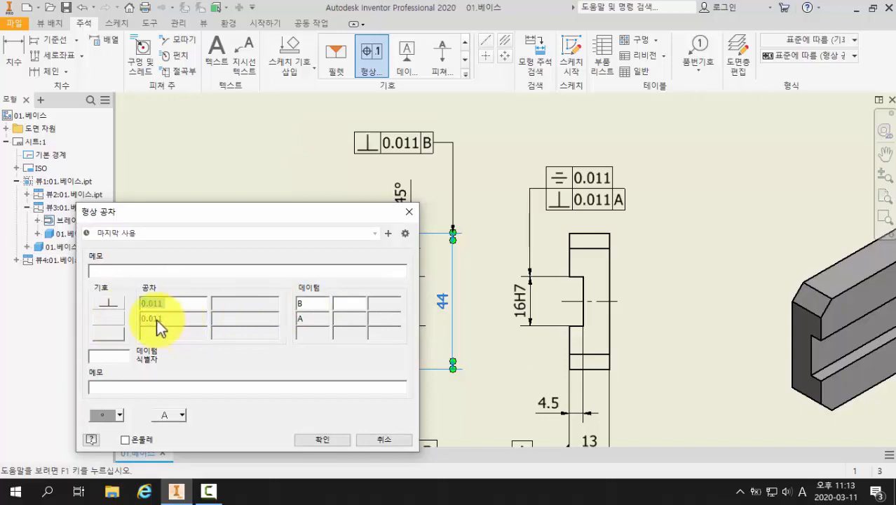
left_click(107, 317)
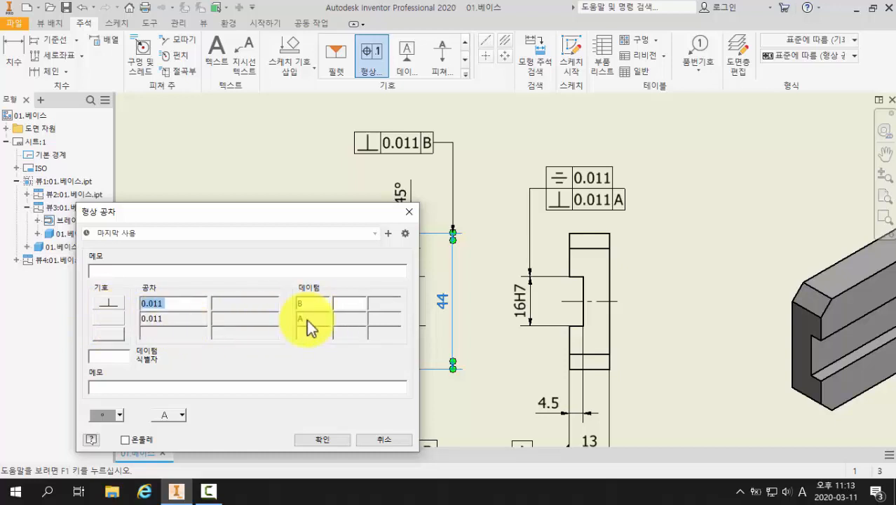
left_click(323, 439)
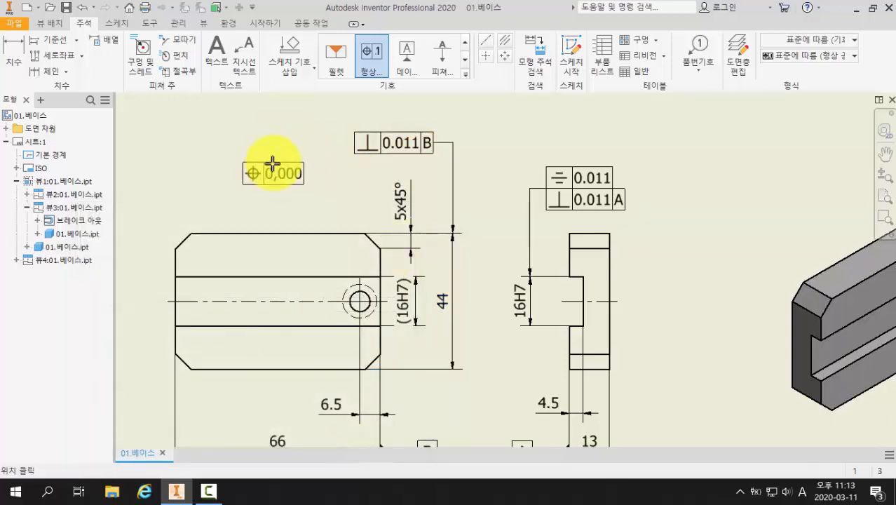
key("Escape")
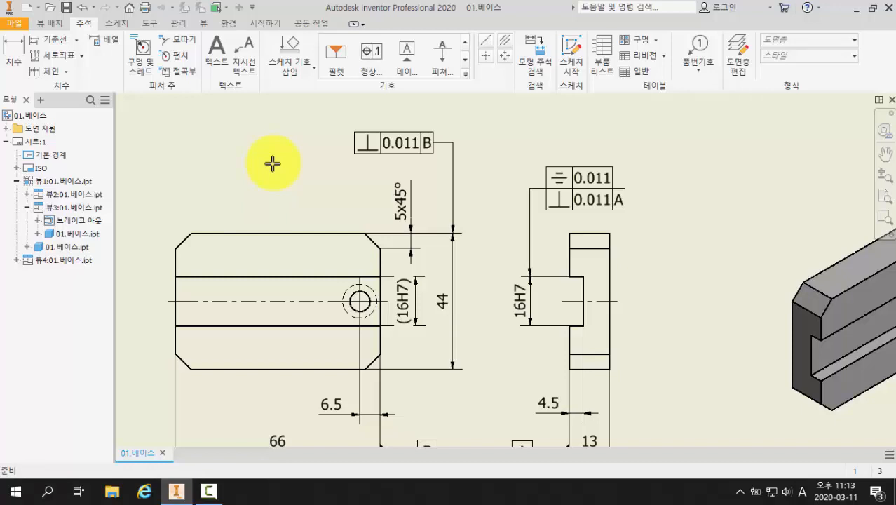
Step: Attach a material-removal-required surface texture symbol with A' value y to the left extension line of the 66 mm dimension
key("F2")
left_click_drag(273, 163, 316, 139)
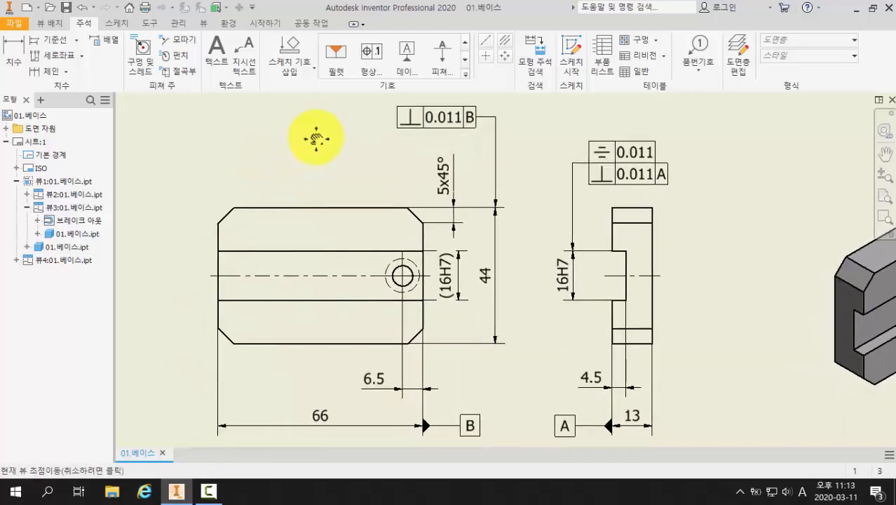
left_click(467, 75)
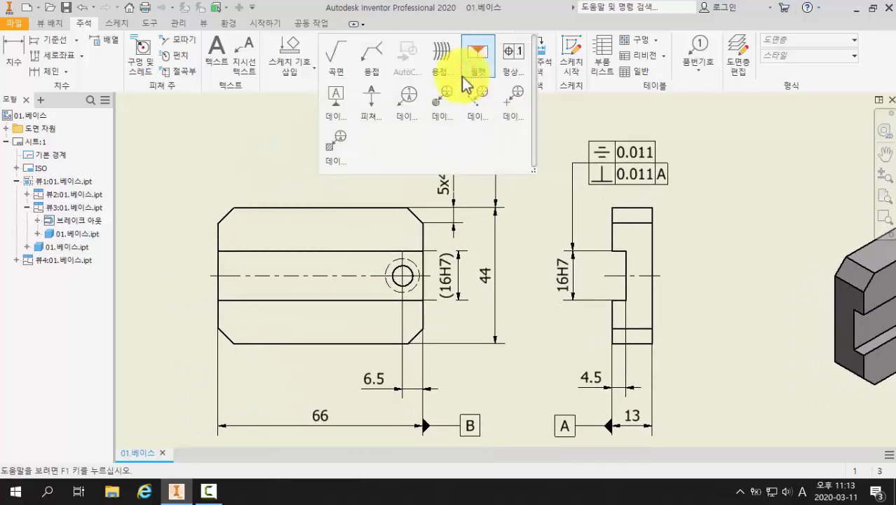
left_click(332, 70)
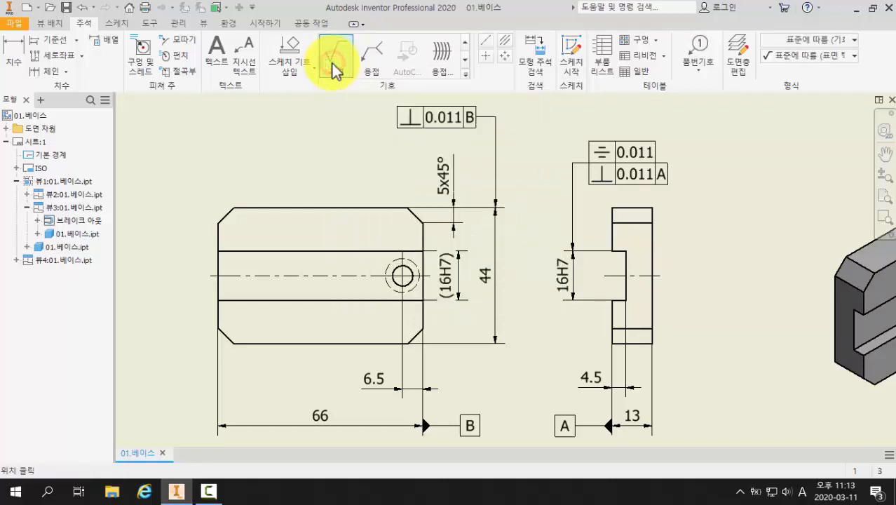
middle_click_drag(193, 241, 221, 190)
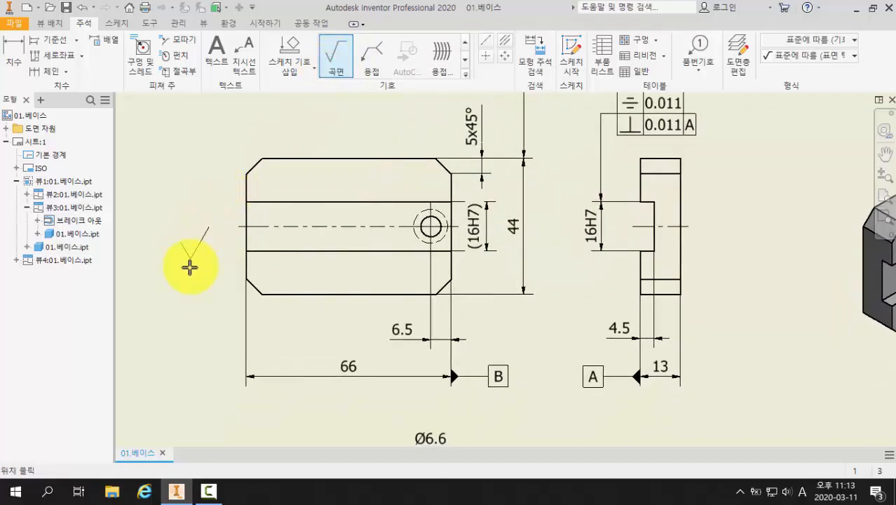
double_click(246, 320)
left_click(243, 320)
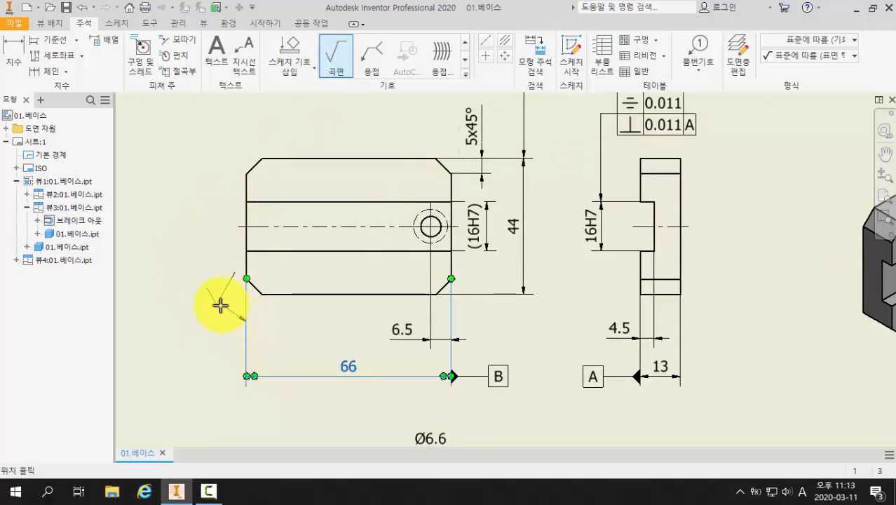
right_click(165, 271)
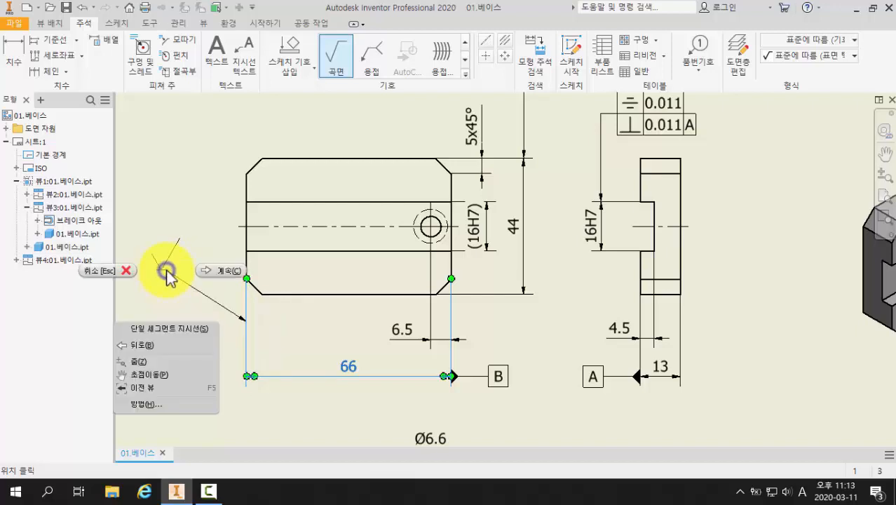
left_click(208, 271)
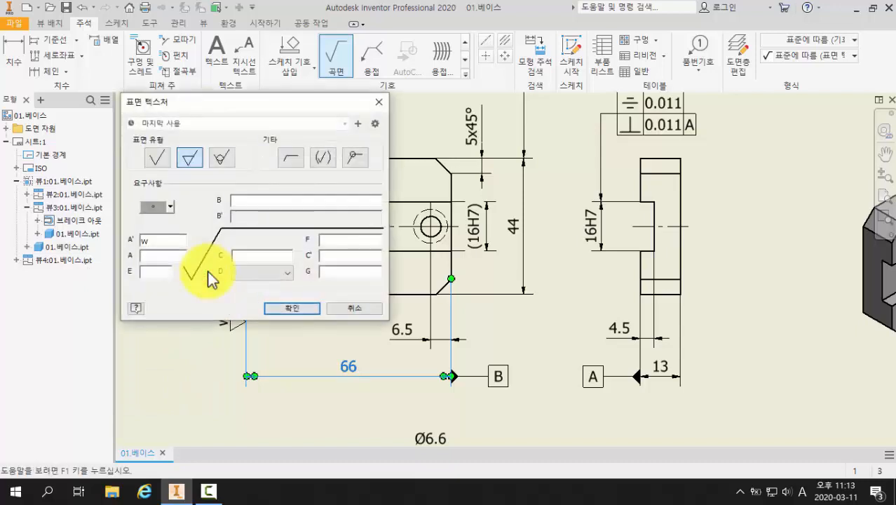
left_click(190, 159)
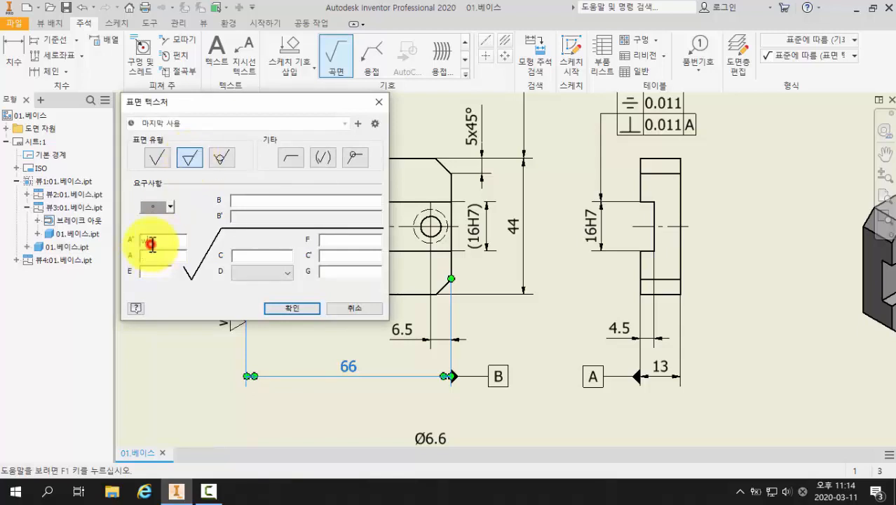
left_click_drag(150, 243, 136, 245)
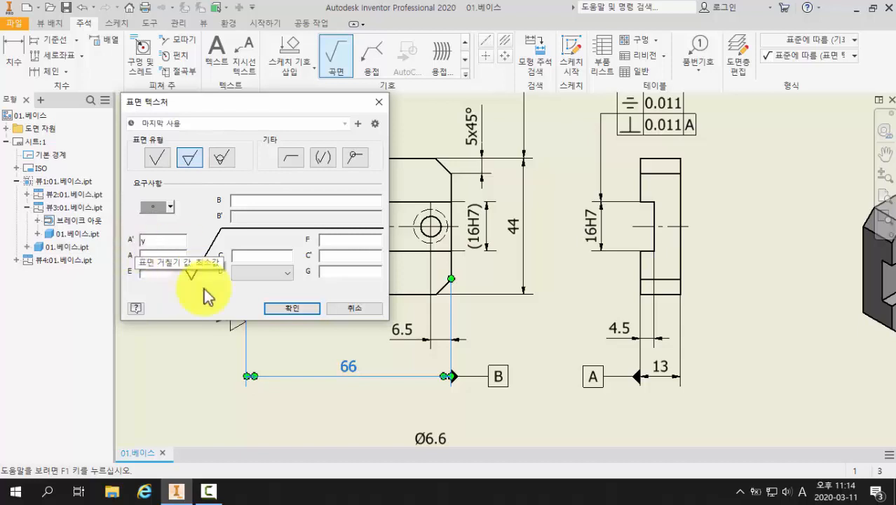
left_click(272, 308)
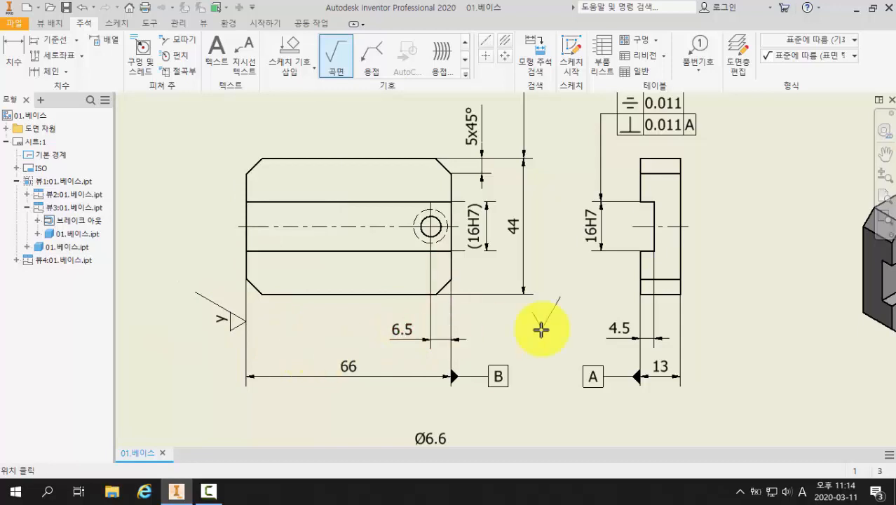
Step: Attach a material-removal-required surface texture symbol with A' value y to the right extension line of the 66 mm dimension
left_click(450, 323)
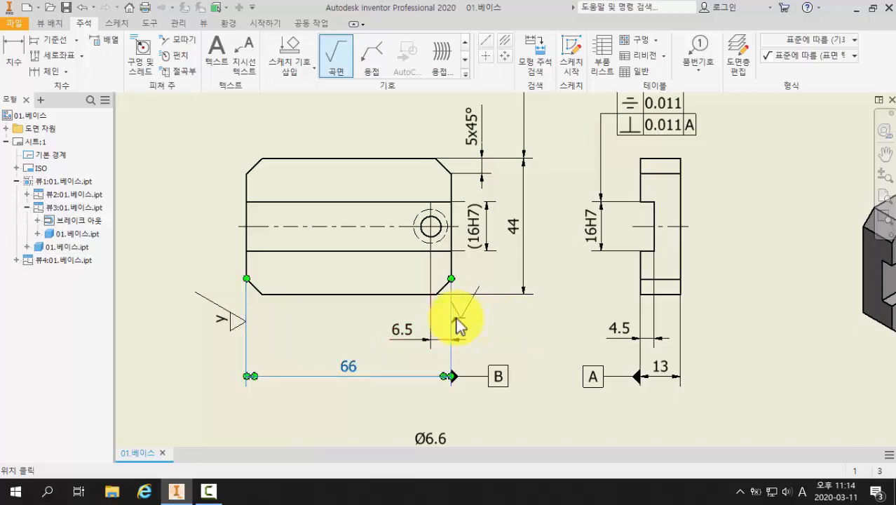
right_click(533, 303)
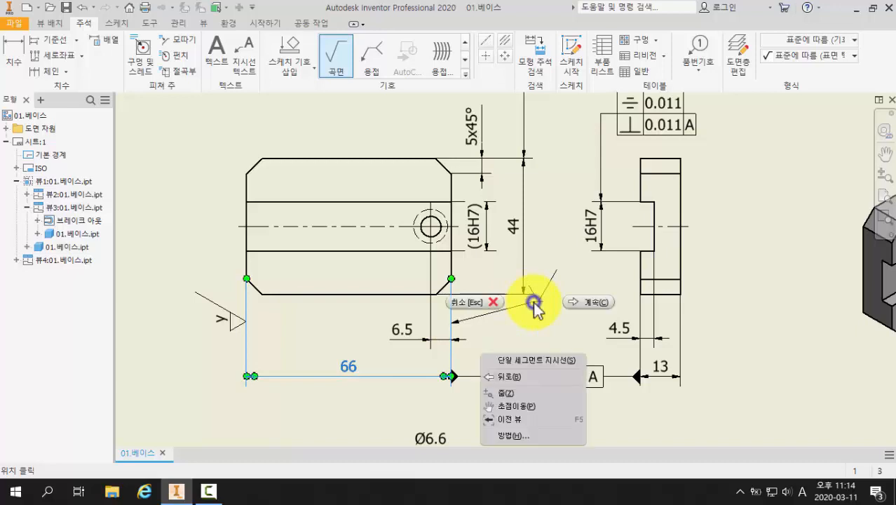
left_click(575, 300)
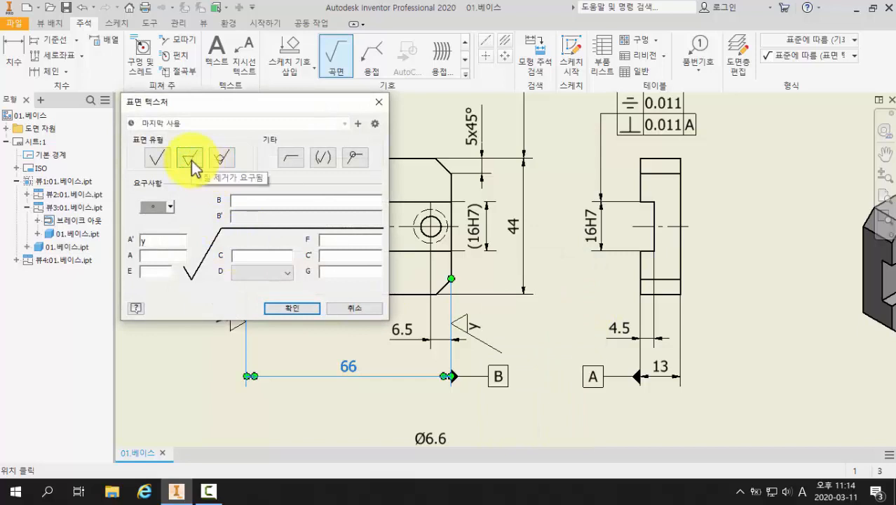
left_click(150, 240)
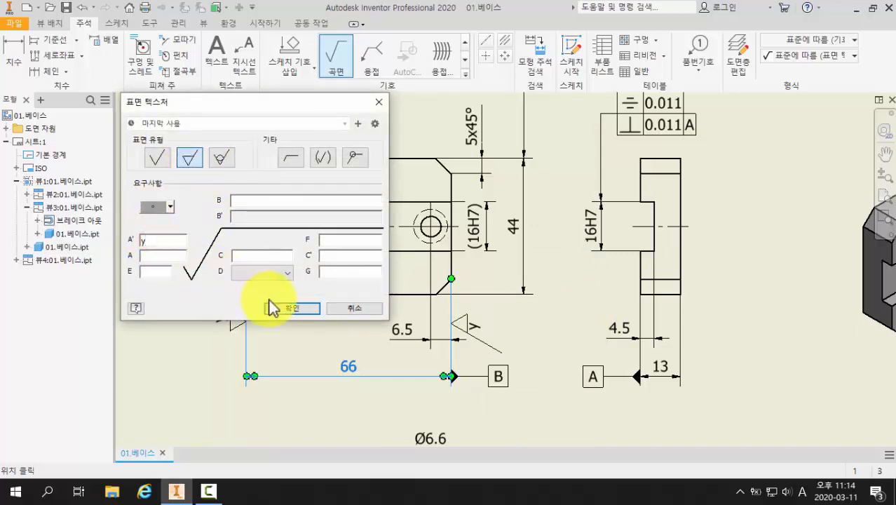
left_click(287, 308)
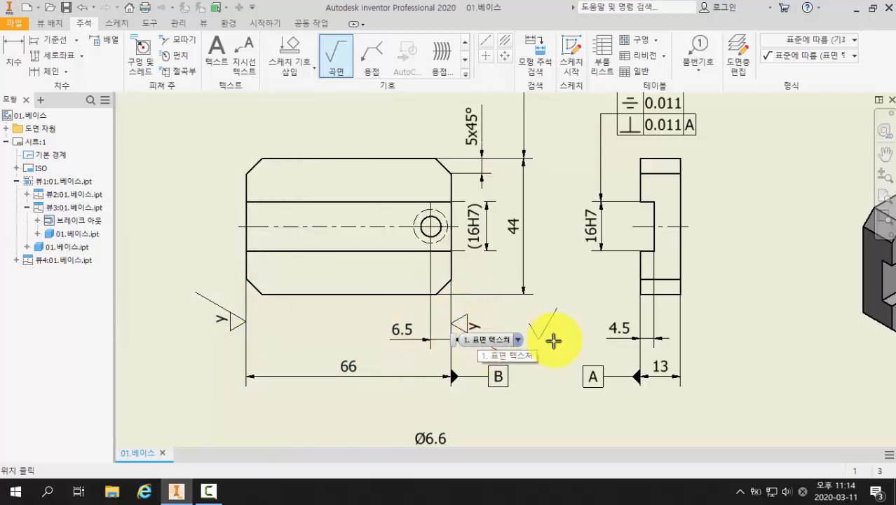
Step: Attach a material-removal-required surface texture symbol with A' value x to the side view's left edge, just below the 16H7 slot
middle_click_drag(568, 310, 524, 326)
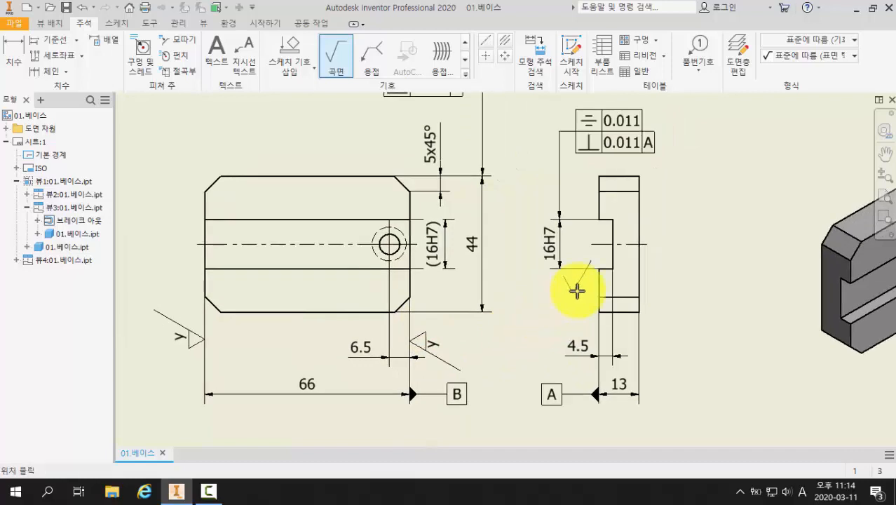
left_click(599, 289)
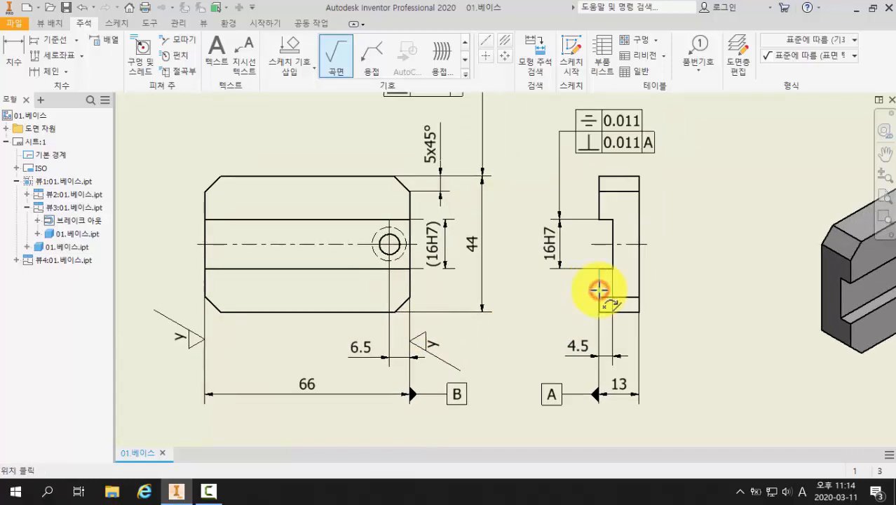
right_click(554, 305)
left_click(611, 307)
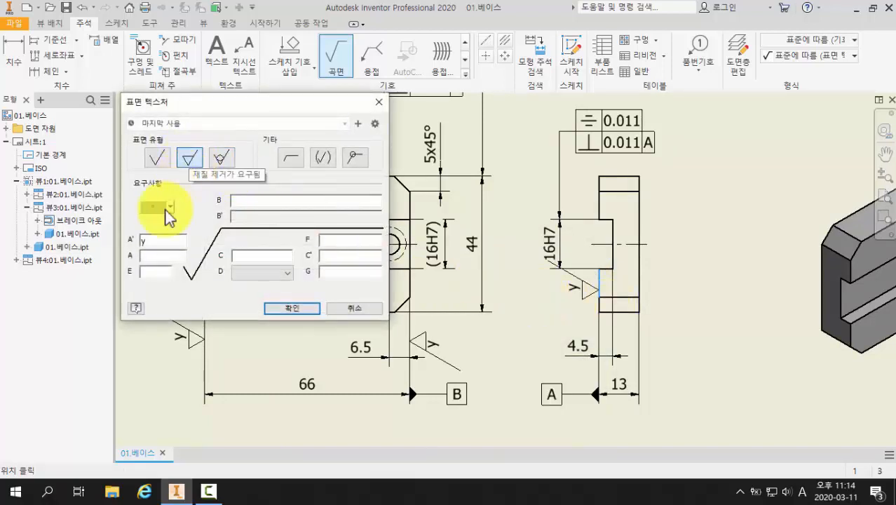
left_click_drag(153, 240, 132, 247)
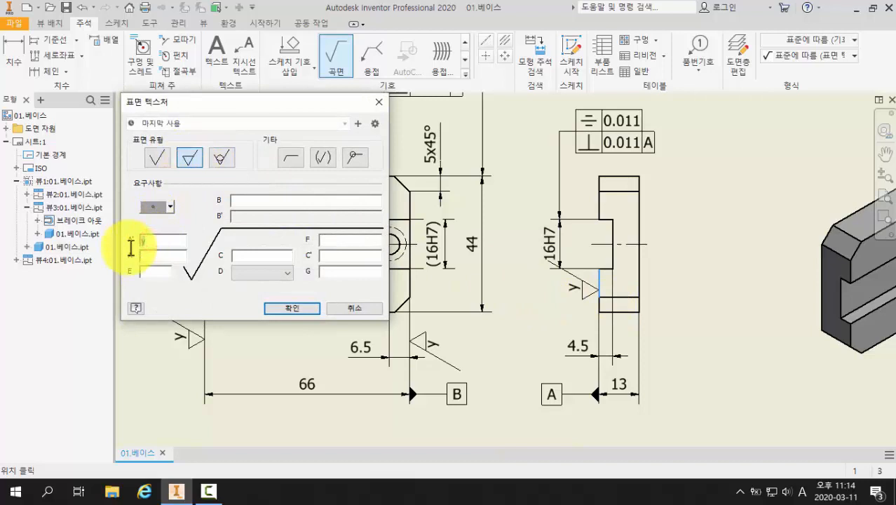
type("x")
left_click(279, 308)
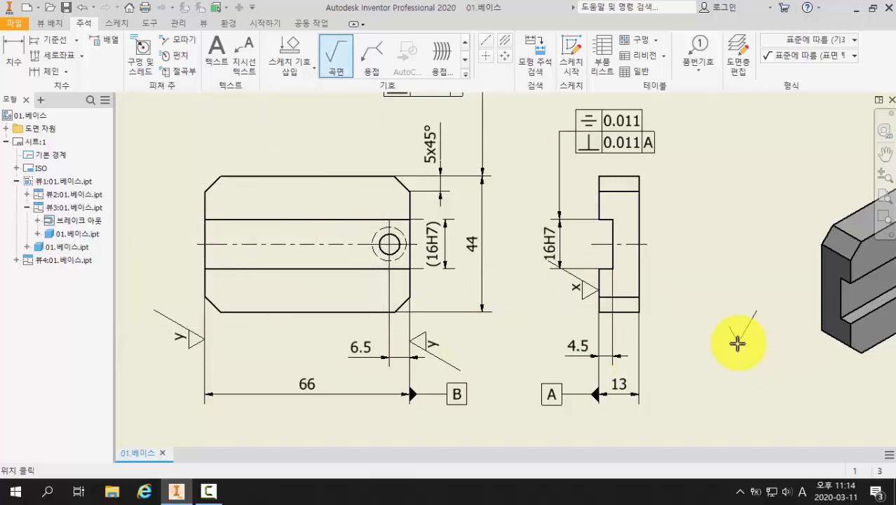
left_click(639, 331)
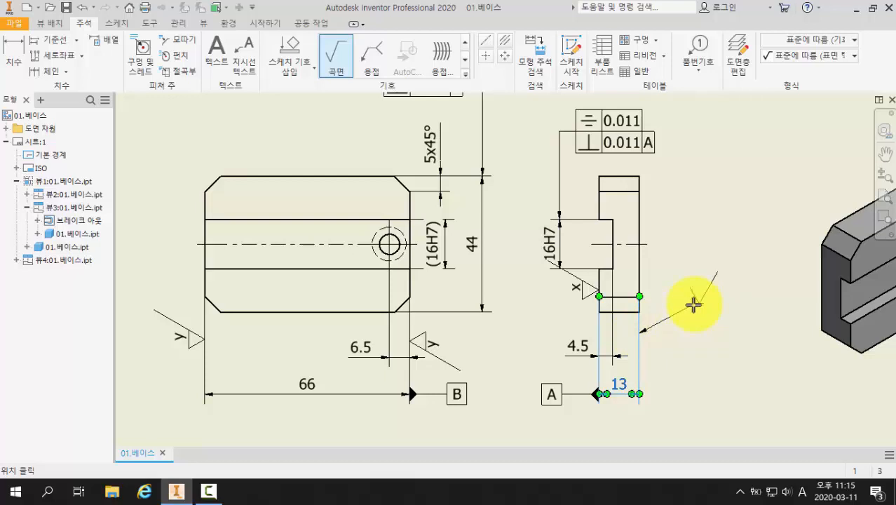
key("Escape")
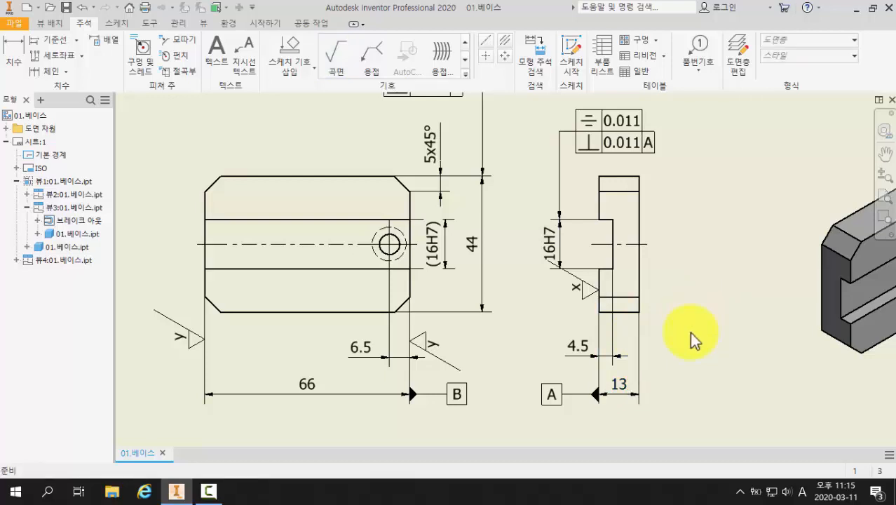
Step: Attach a material-removal-required surface texture symbol with A' value x to the bottom edge of the broken-out section view
scroll(689, 332, "up", 2)
middle_click_drag(689, 332, 699, 239)
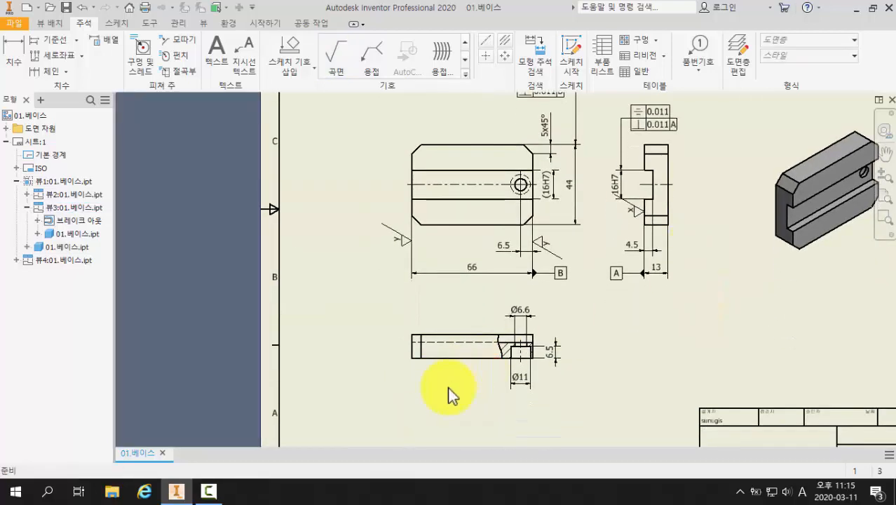
scroll(464, 316, "down", 4)
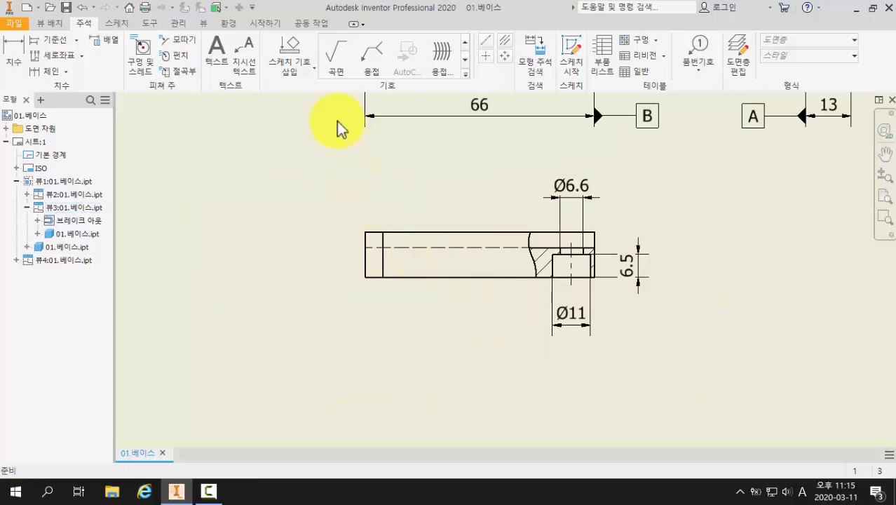
left_click(336, 56)
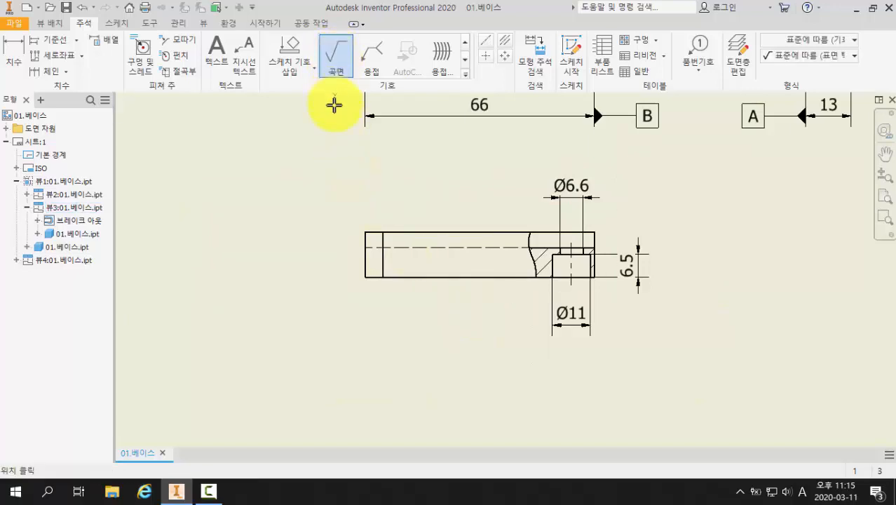
left_click(401, 278)
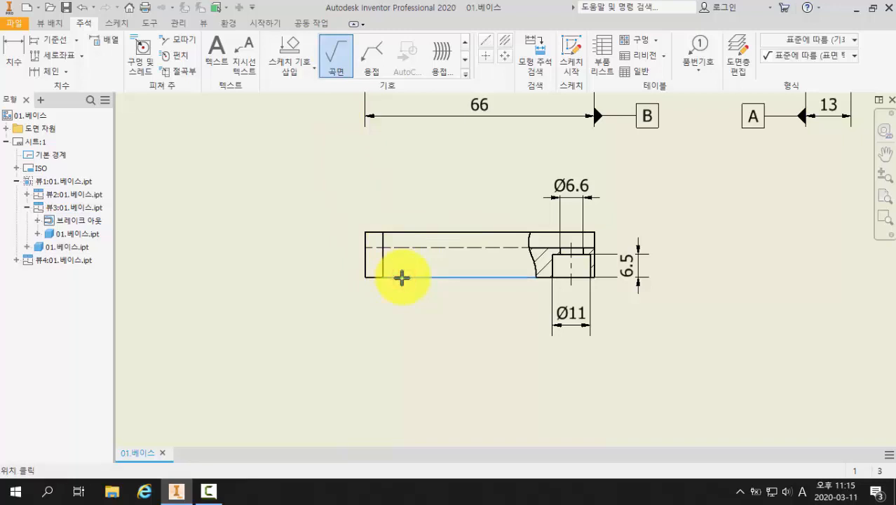
right_click(365, 354)
left_click(415, 352)
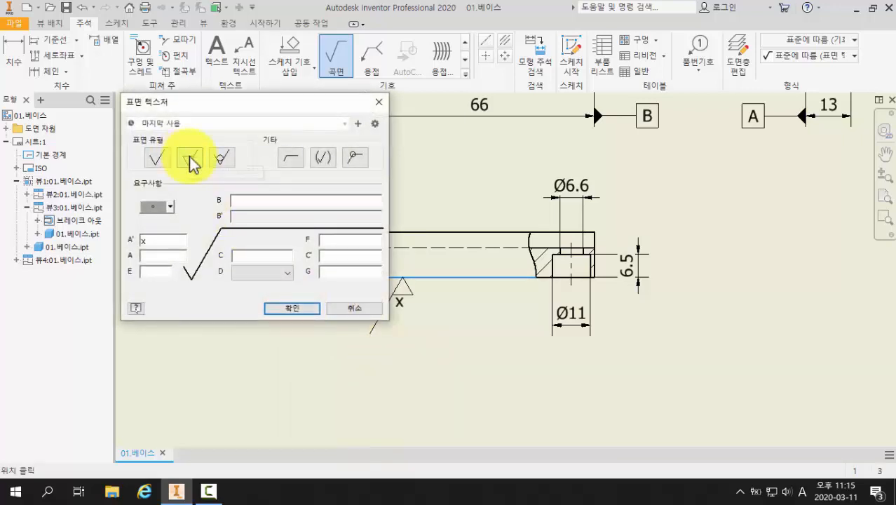
left_click(189, 157)
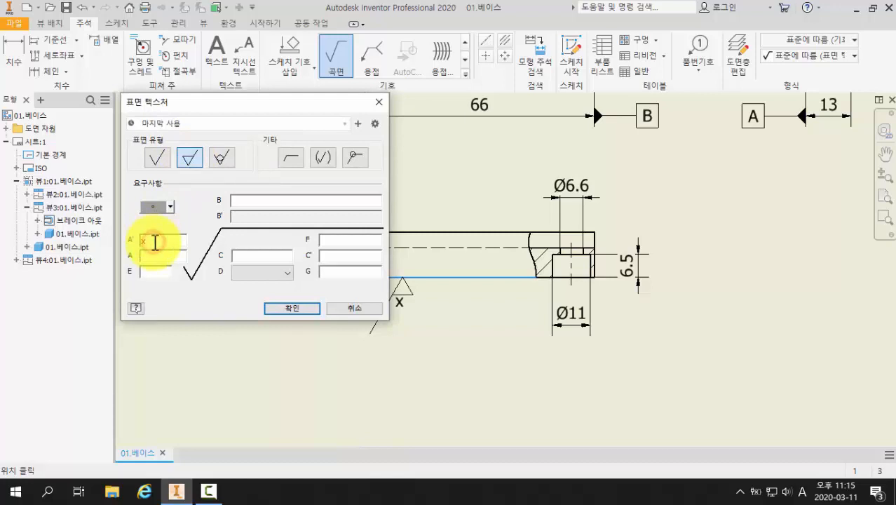
left_click(278, 312)
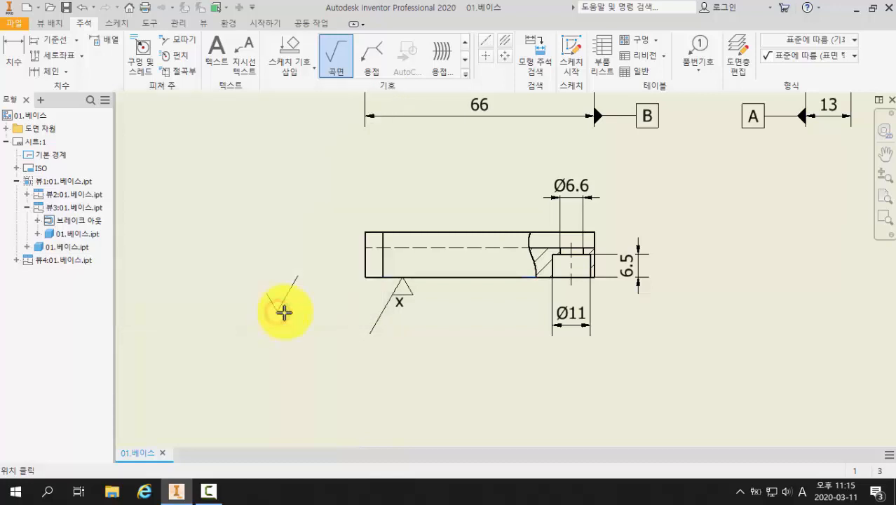
scroll(242, 297, "down", 3)
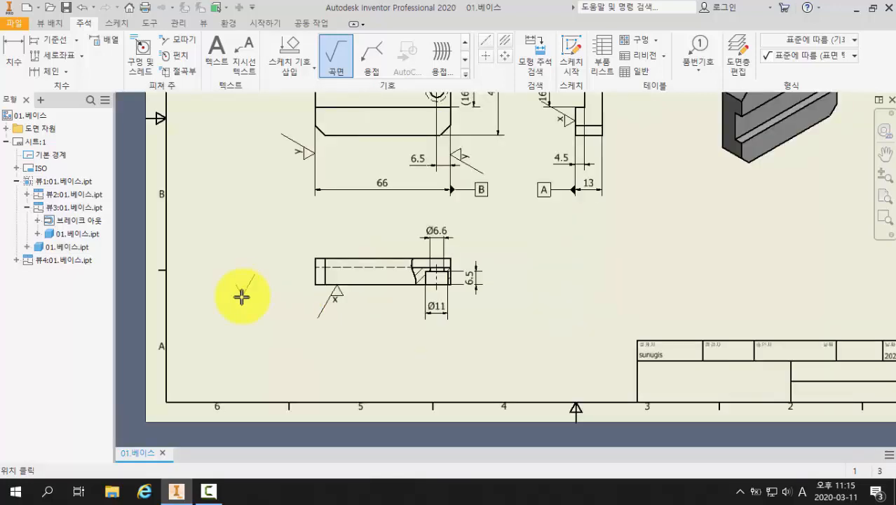
mouse_move(256, 248)
middle_mouse_down()
mouse_move(266, 345)
mouse_move(265, 310)
mouse_move(269, 319)
middle_mouse_up()
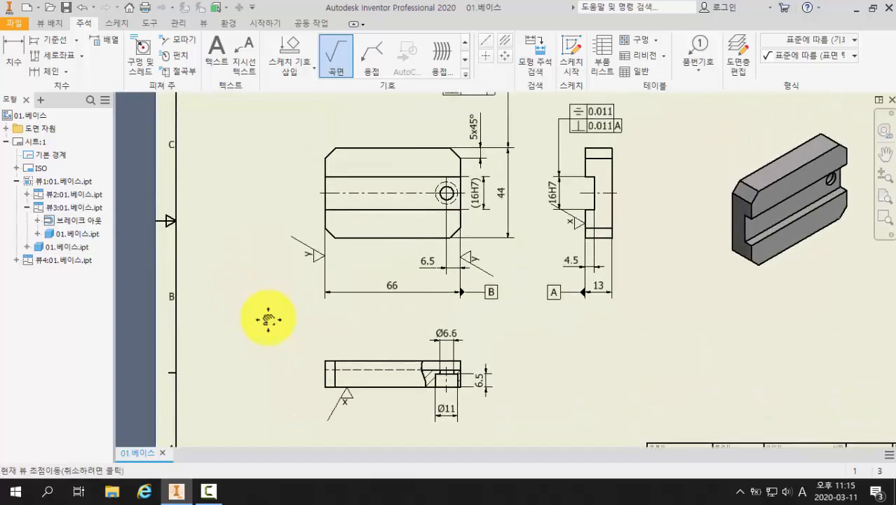
key("Escape")
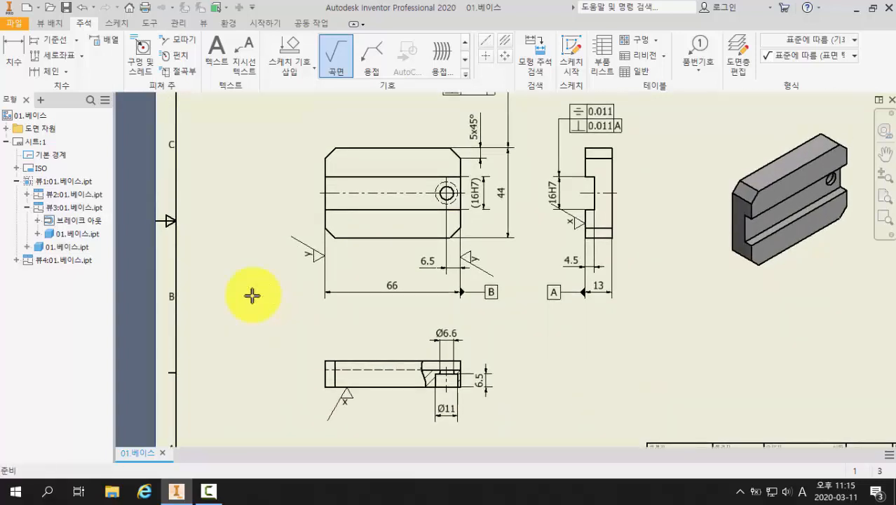
scroll(252, 296, "down", 3)
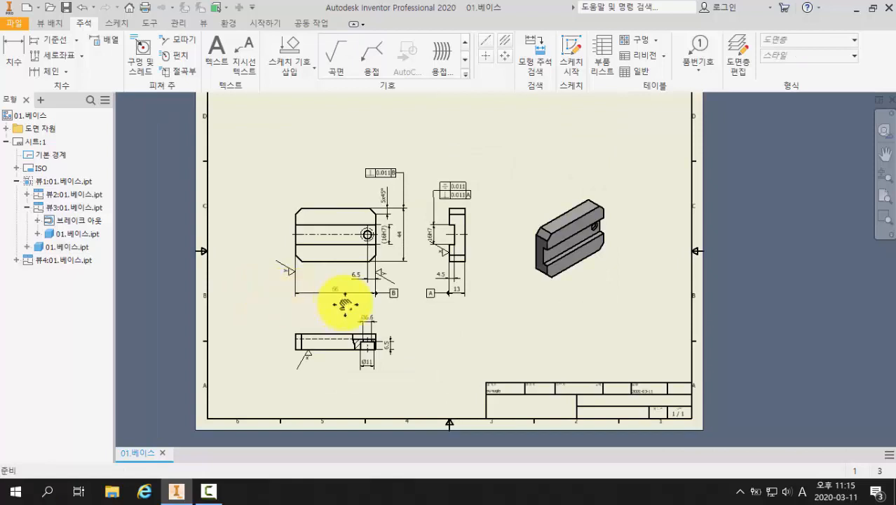
mouse_move(344, 300)
middle_mouse_down()
mouse_move(372, 319)
mouse_move(366, 294)
mouse_move(350, 306)
middle_mouse_up()
scroll(365, 292, "up", 3)
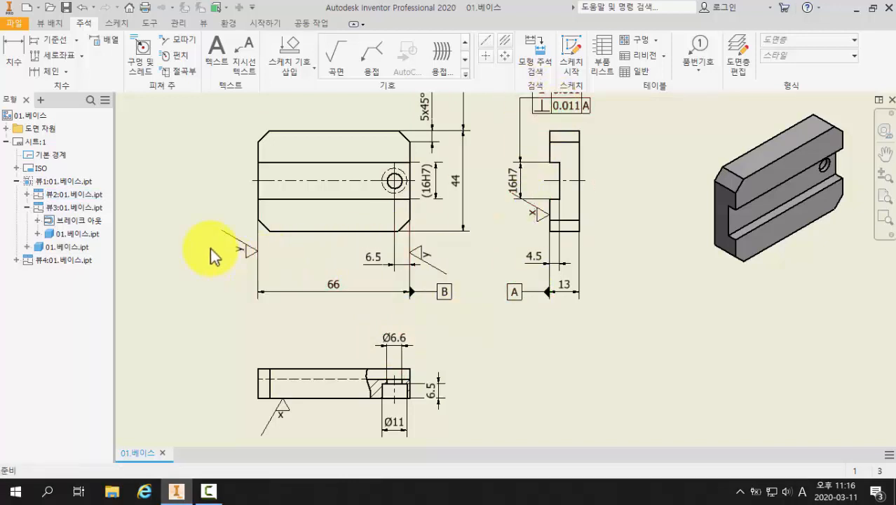
scroll(306, 289, "down", 3)
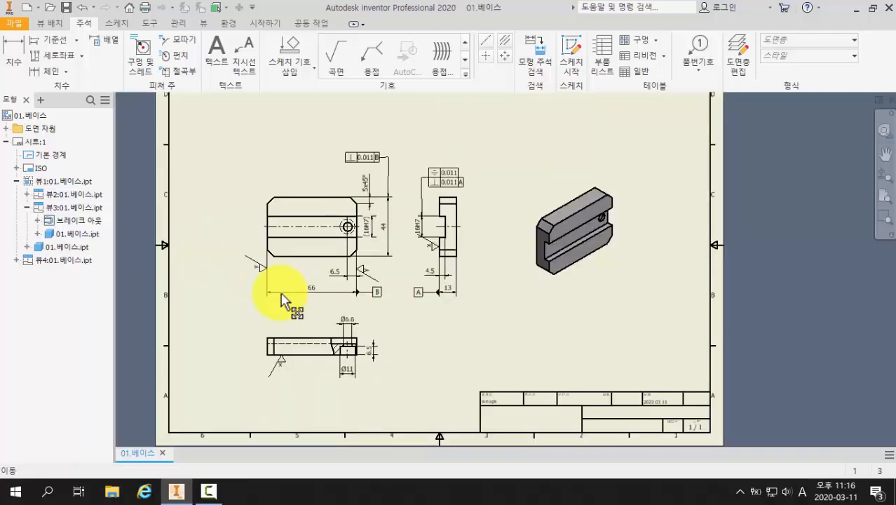